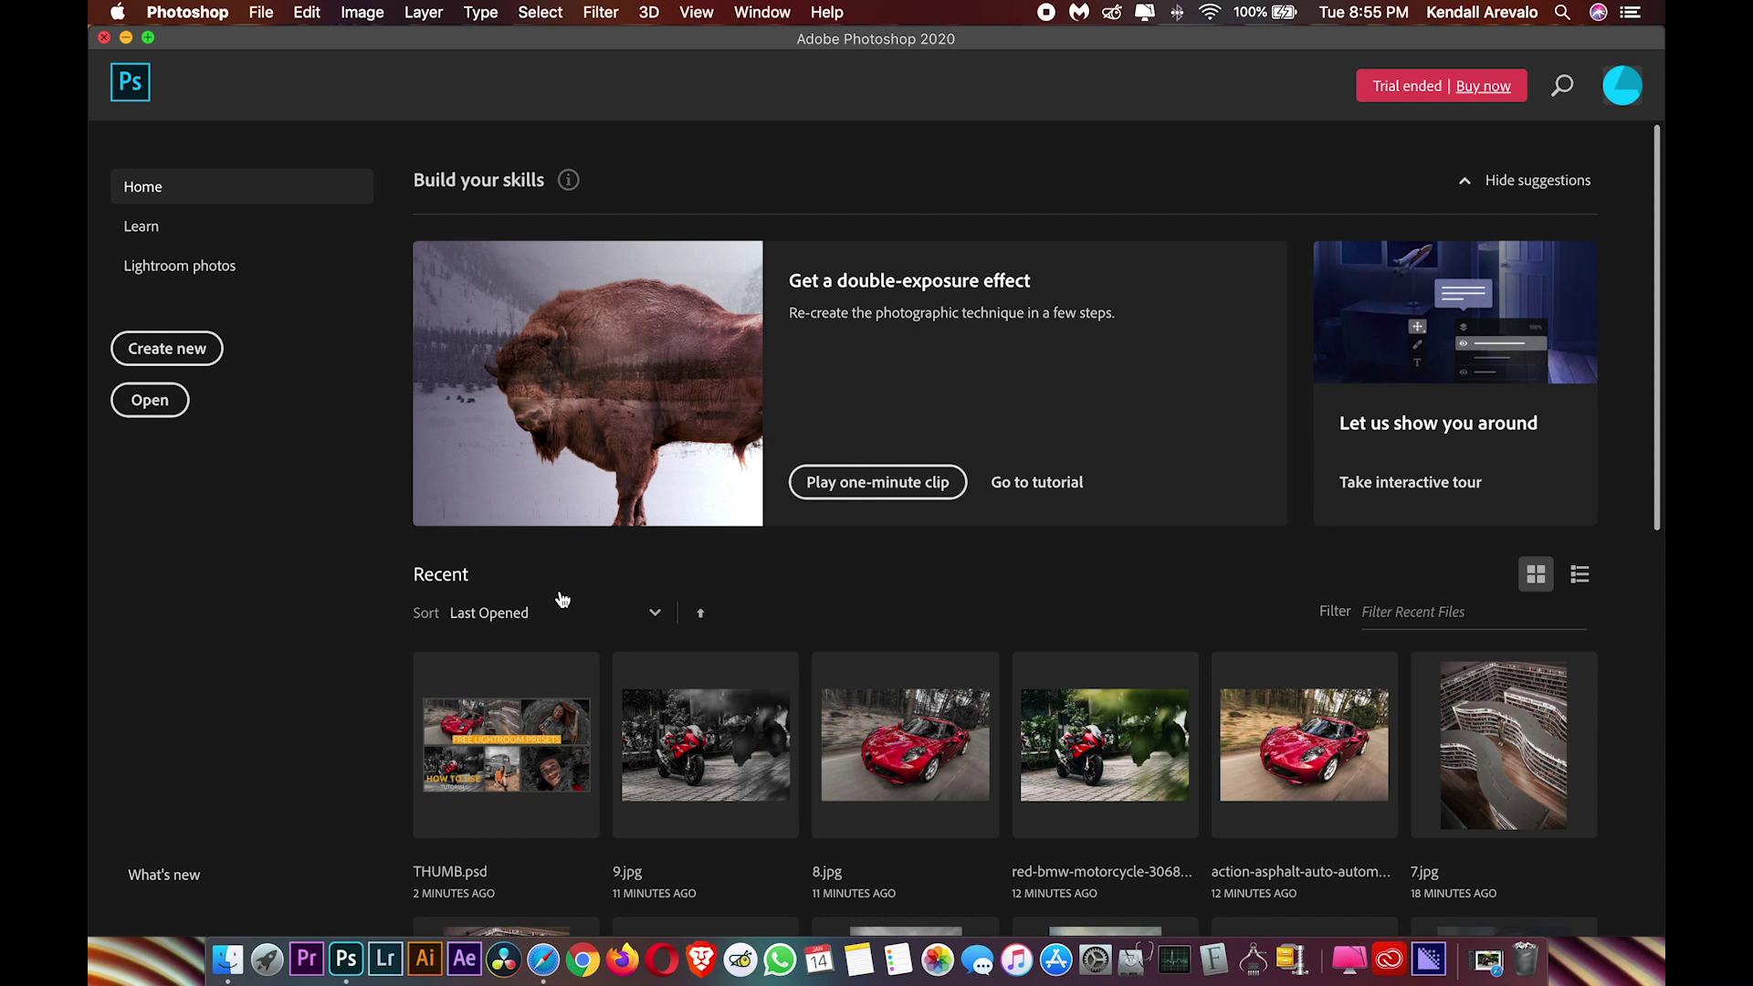
Open the red-bmw-motorcycle JPG photo
click(151, 402)
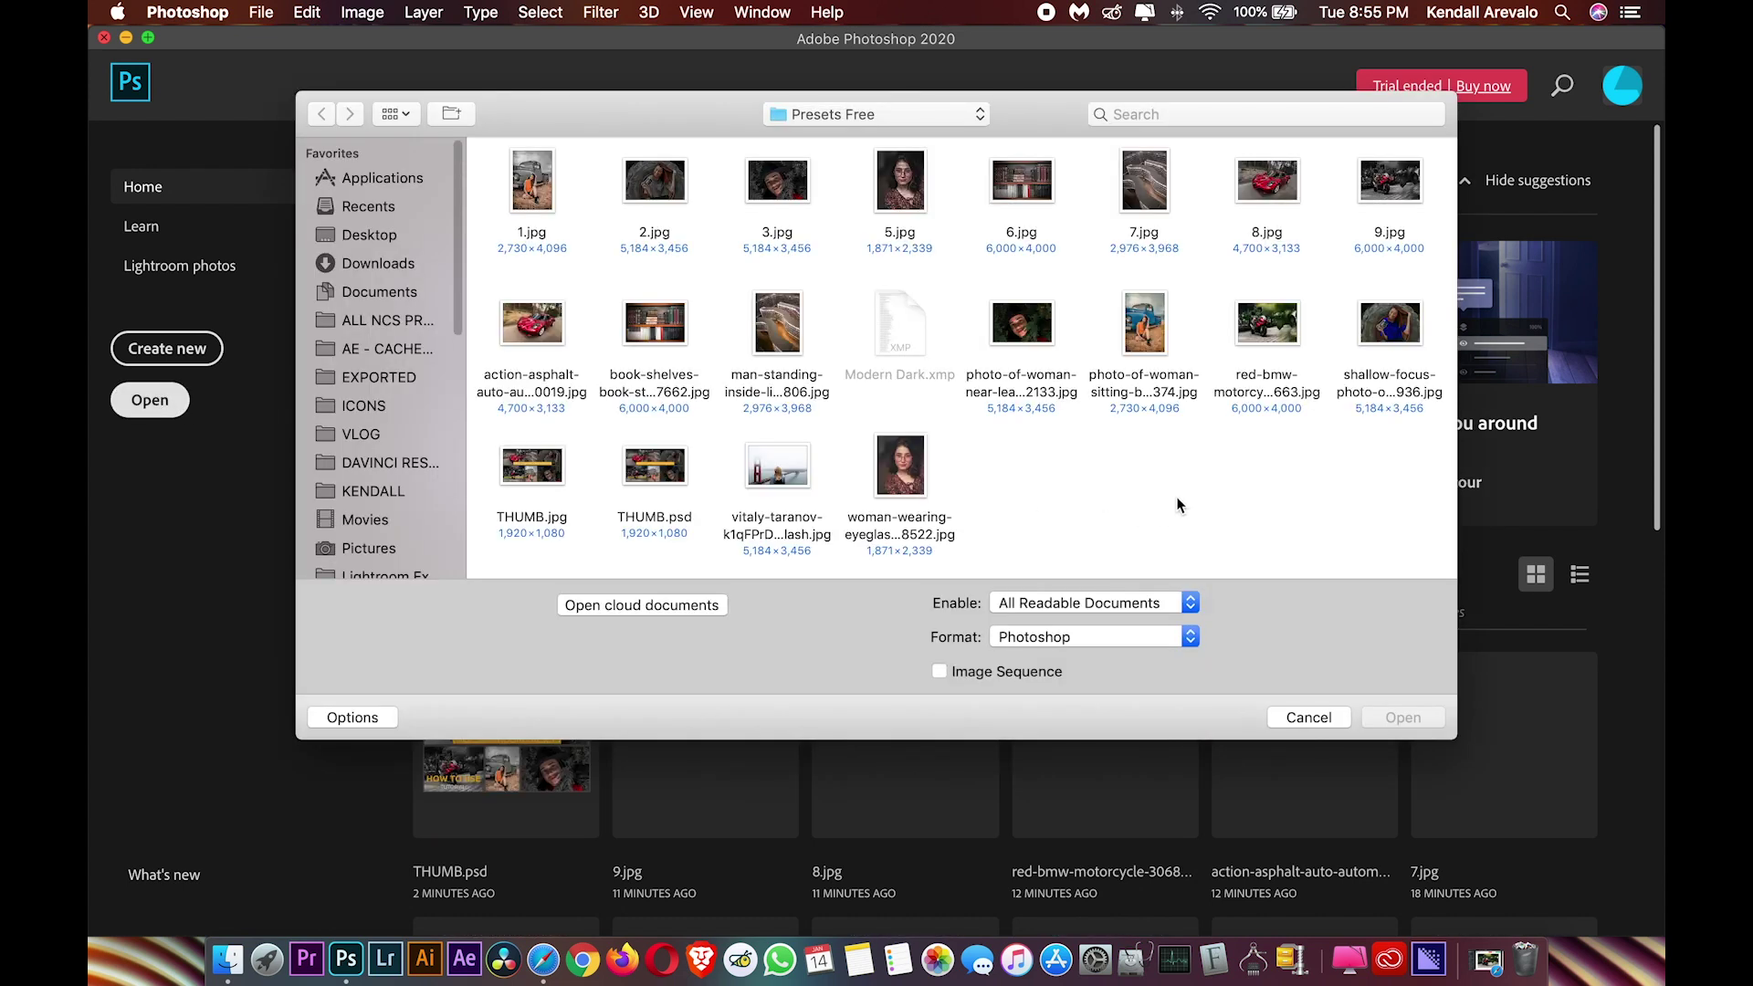
click(1269, 333)
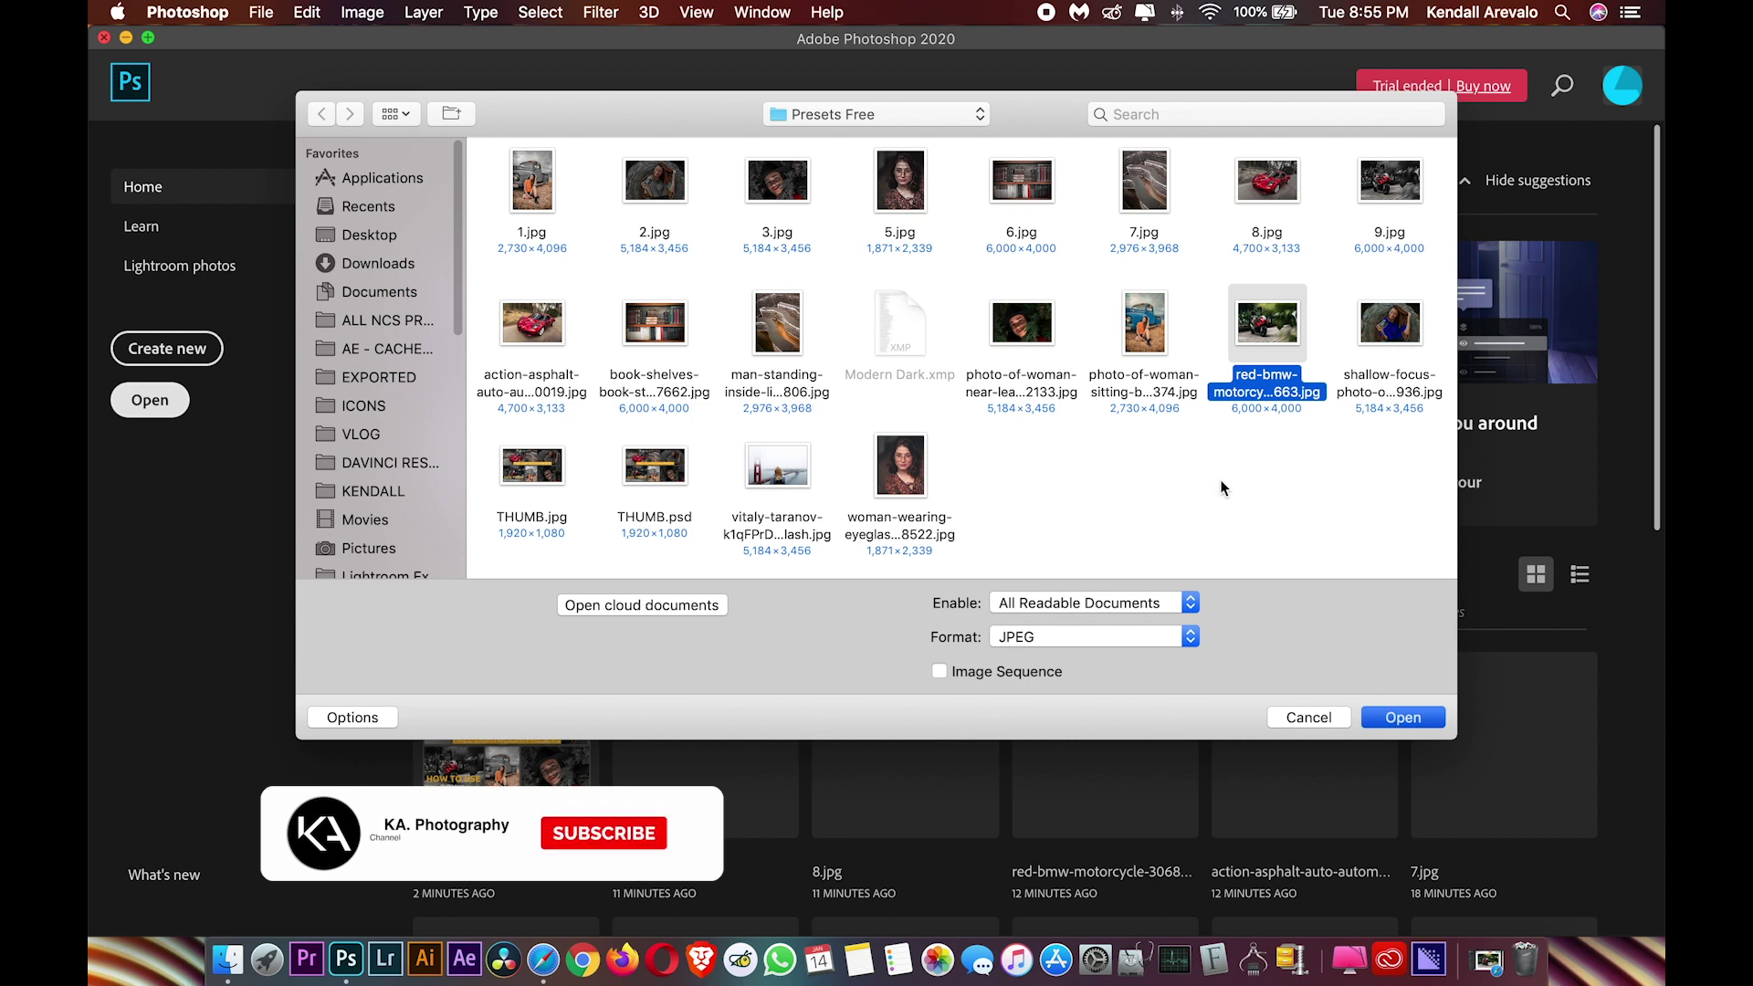
key(Return)
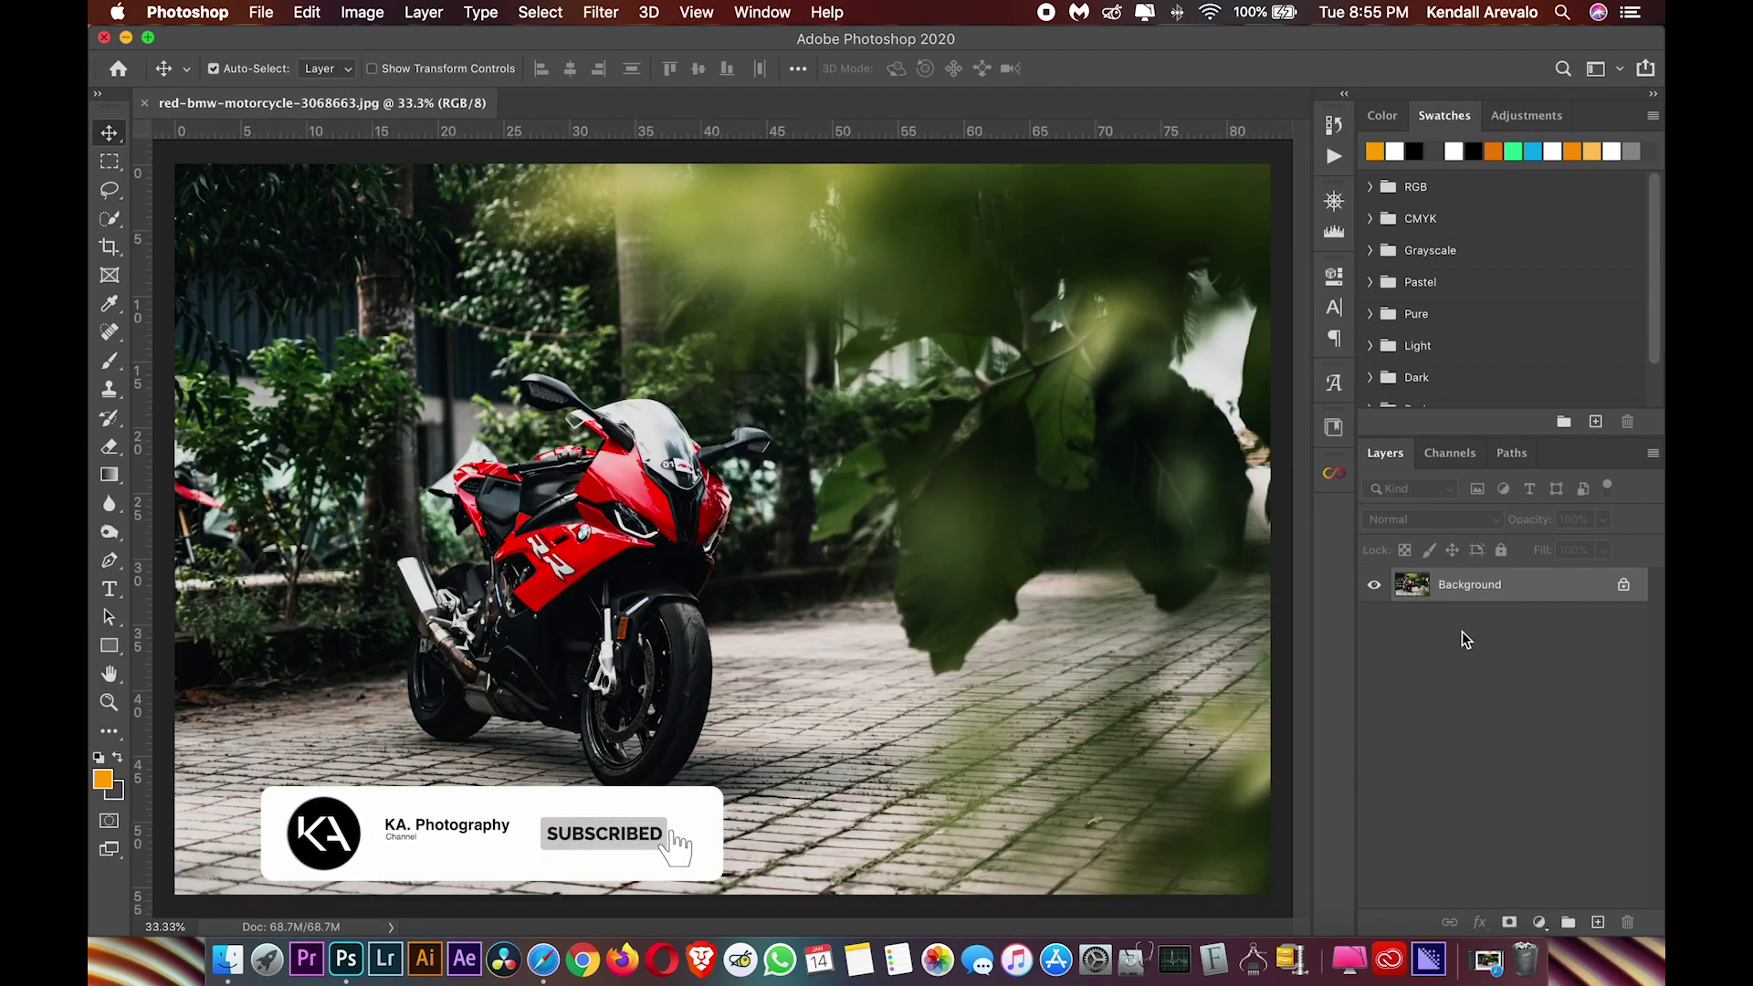
Duplicate the Background layer as Background copy
right_click(1449, 586)
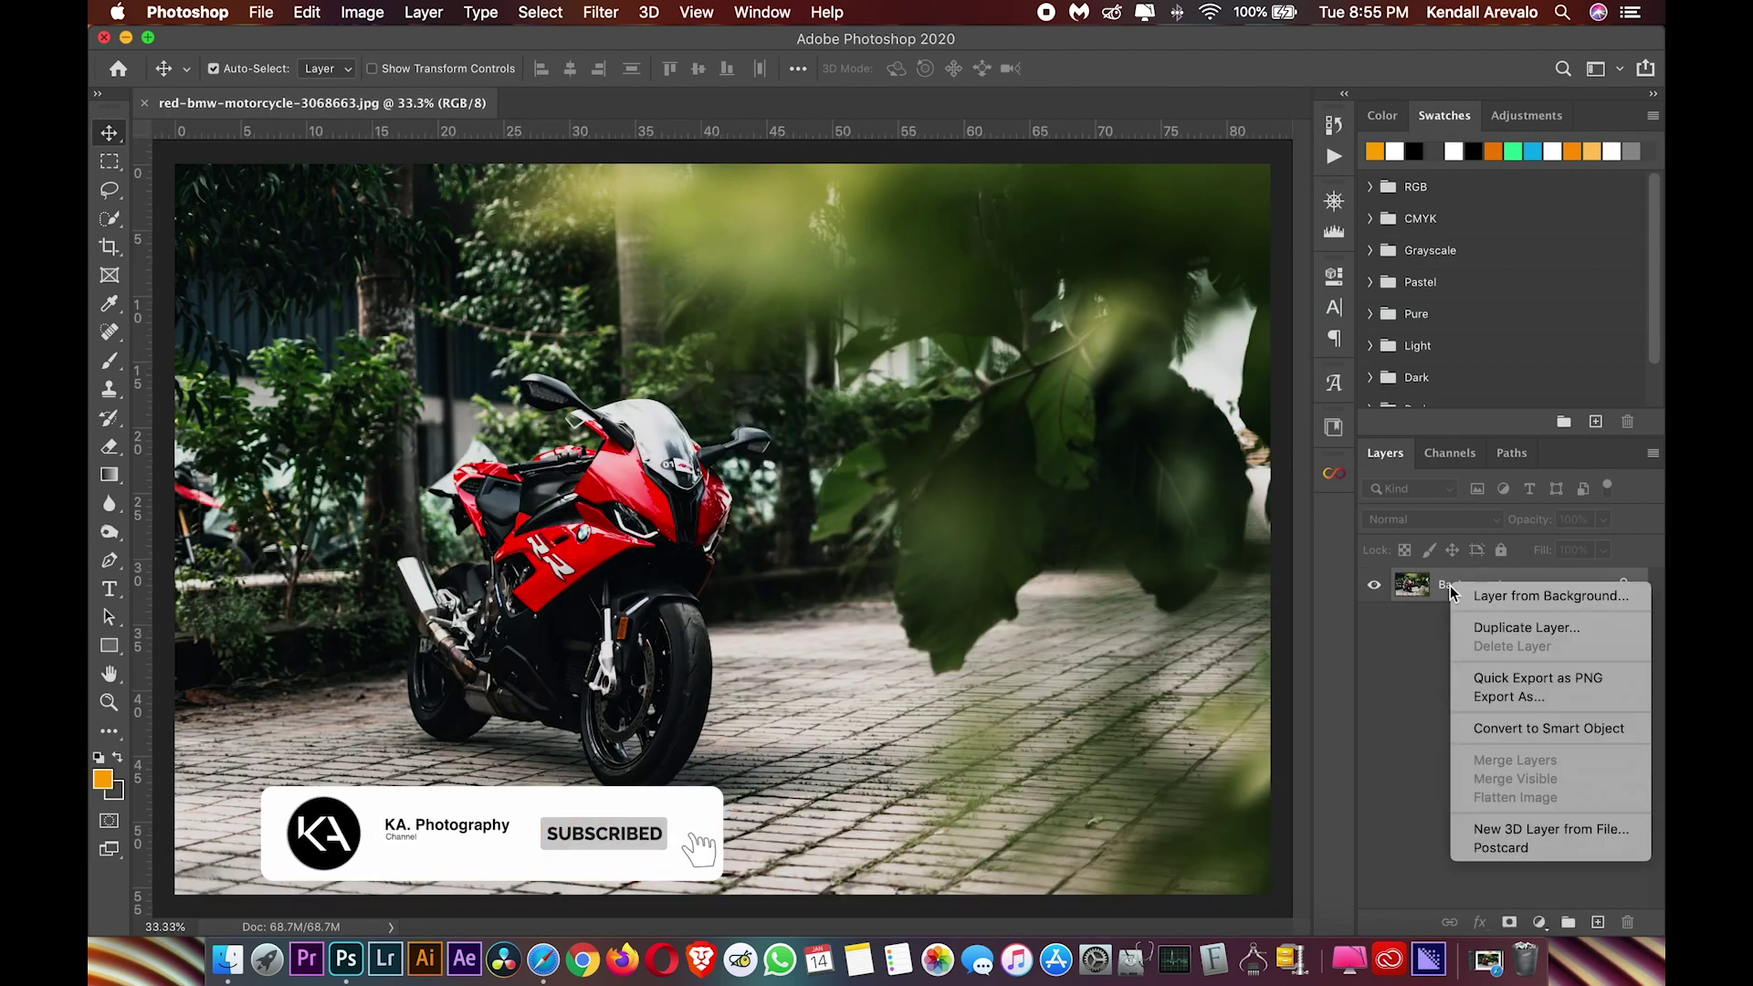
click(1495, 630)
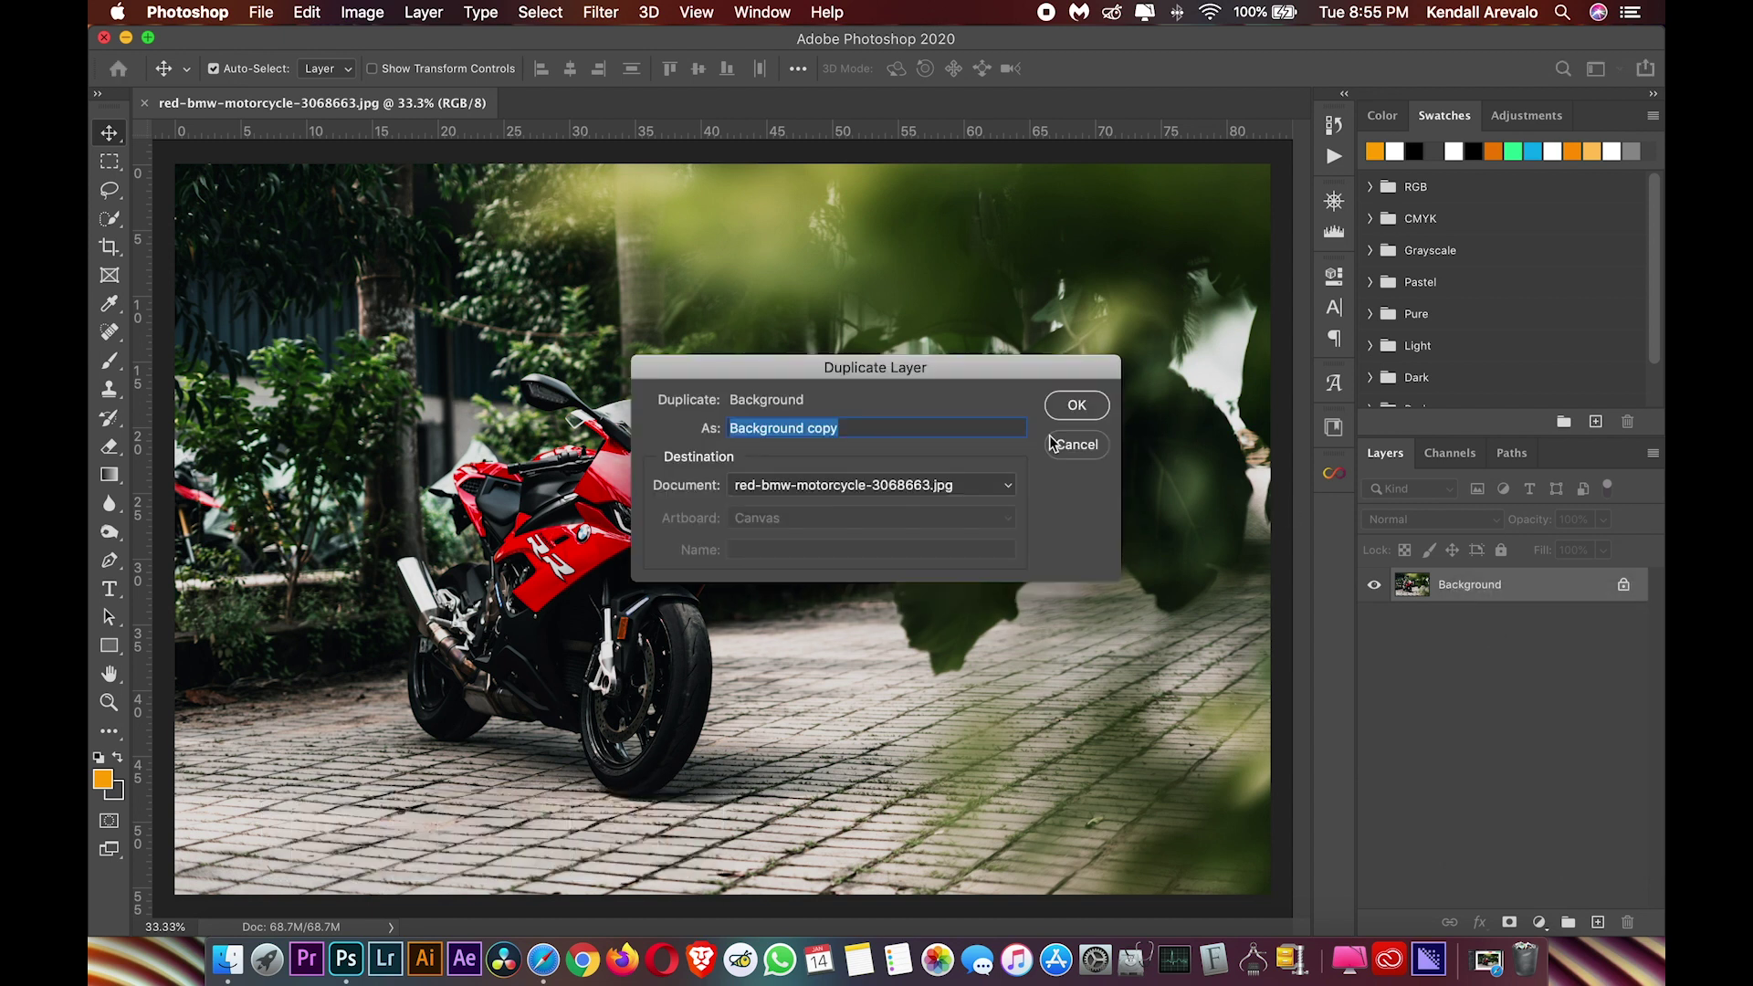
click(1063, 407)
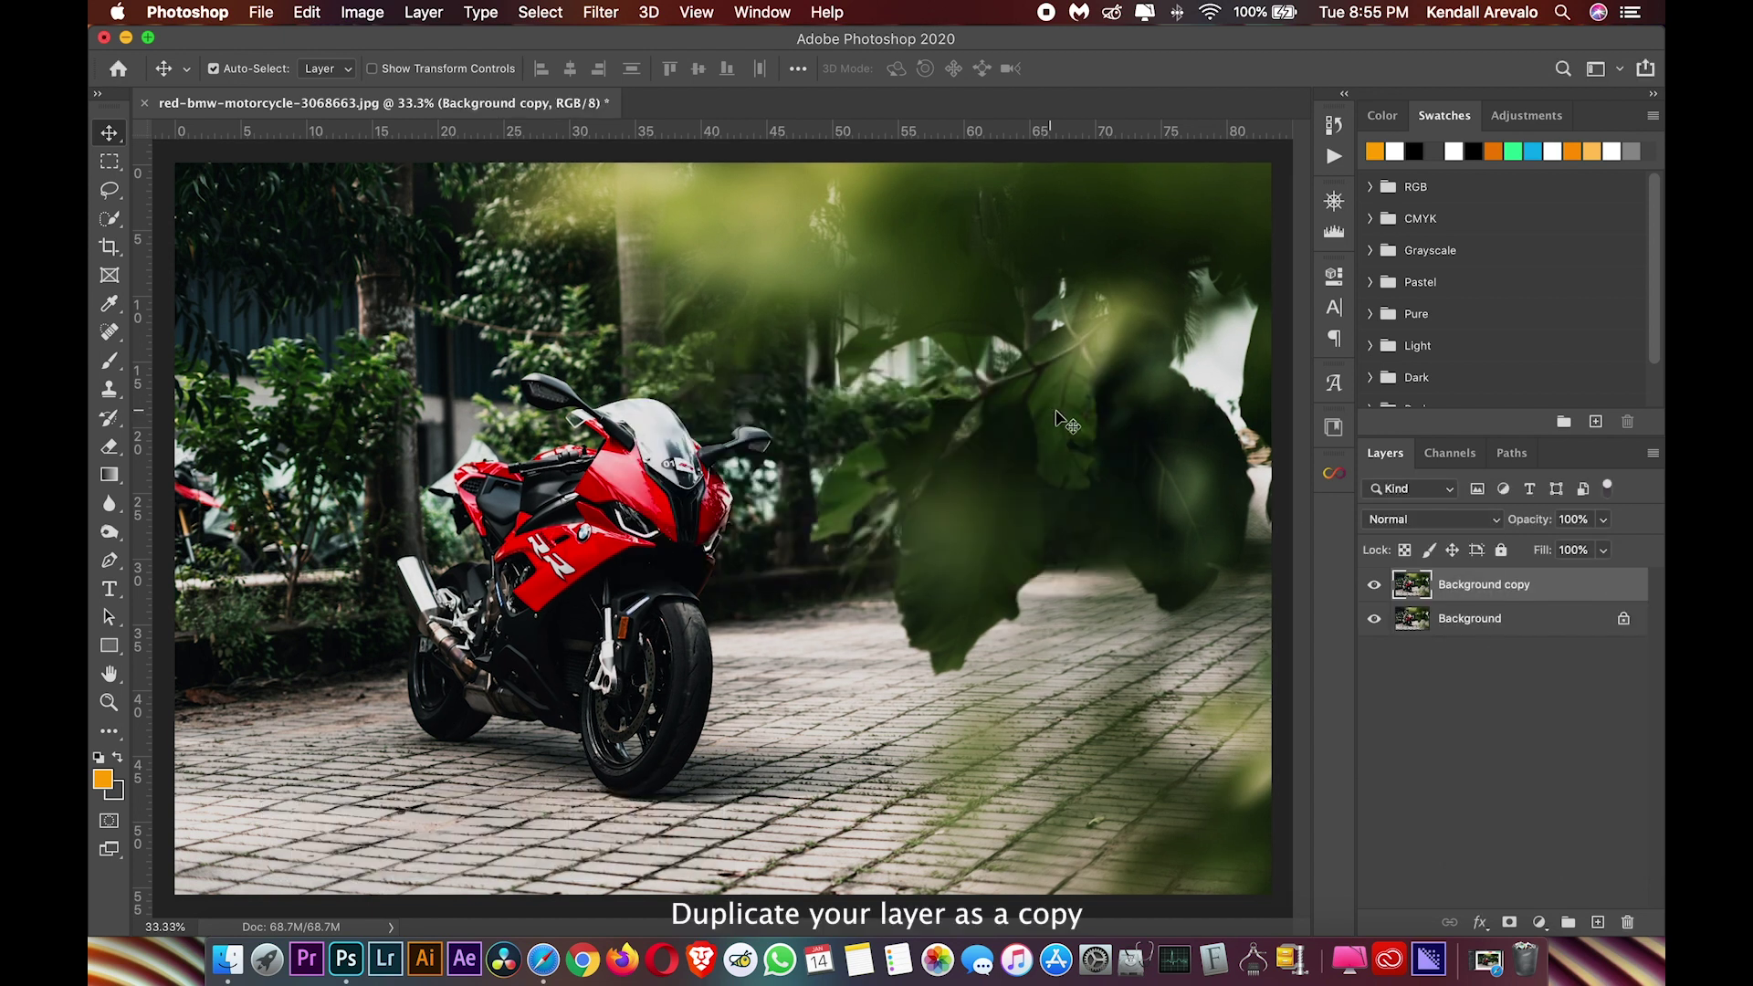
click(600, 12)
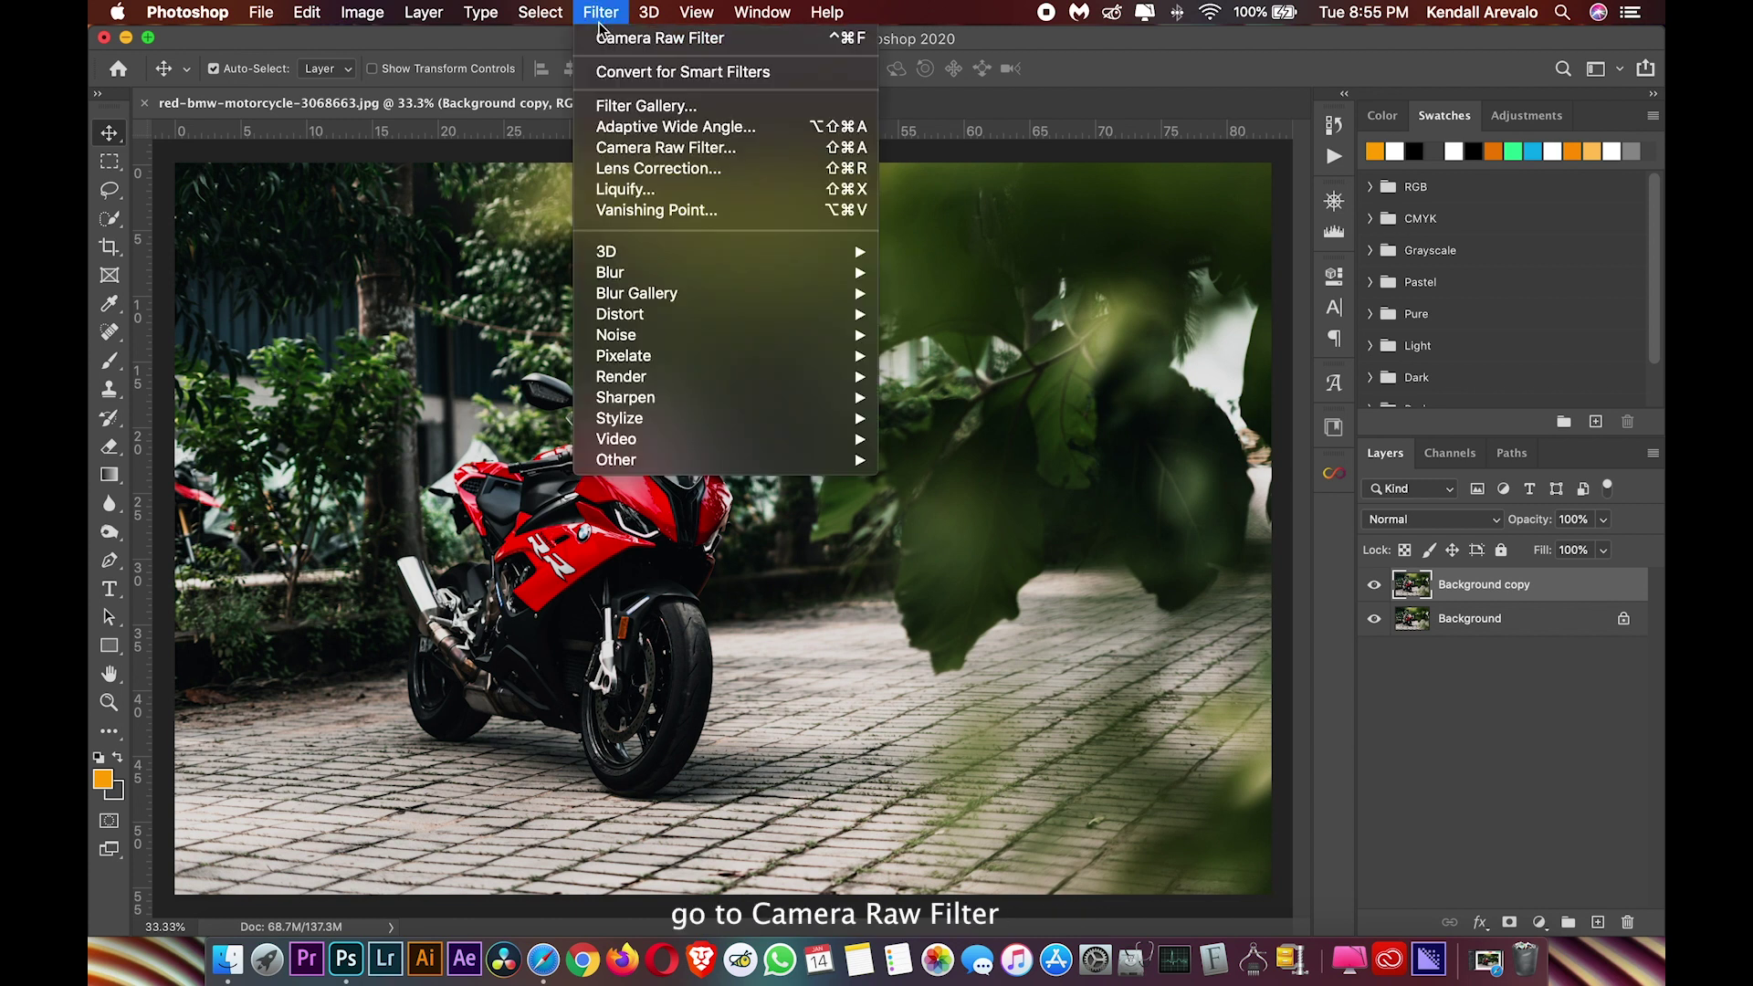
In Camera Raw's HSL Saturation, take Magentas, Purples, Blues, Aquas, Greens to -100 and Yellows to -83
click(659, 148)
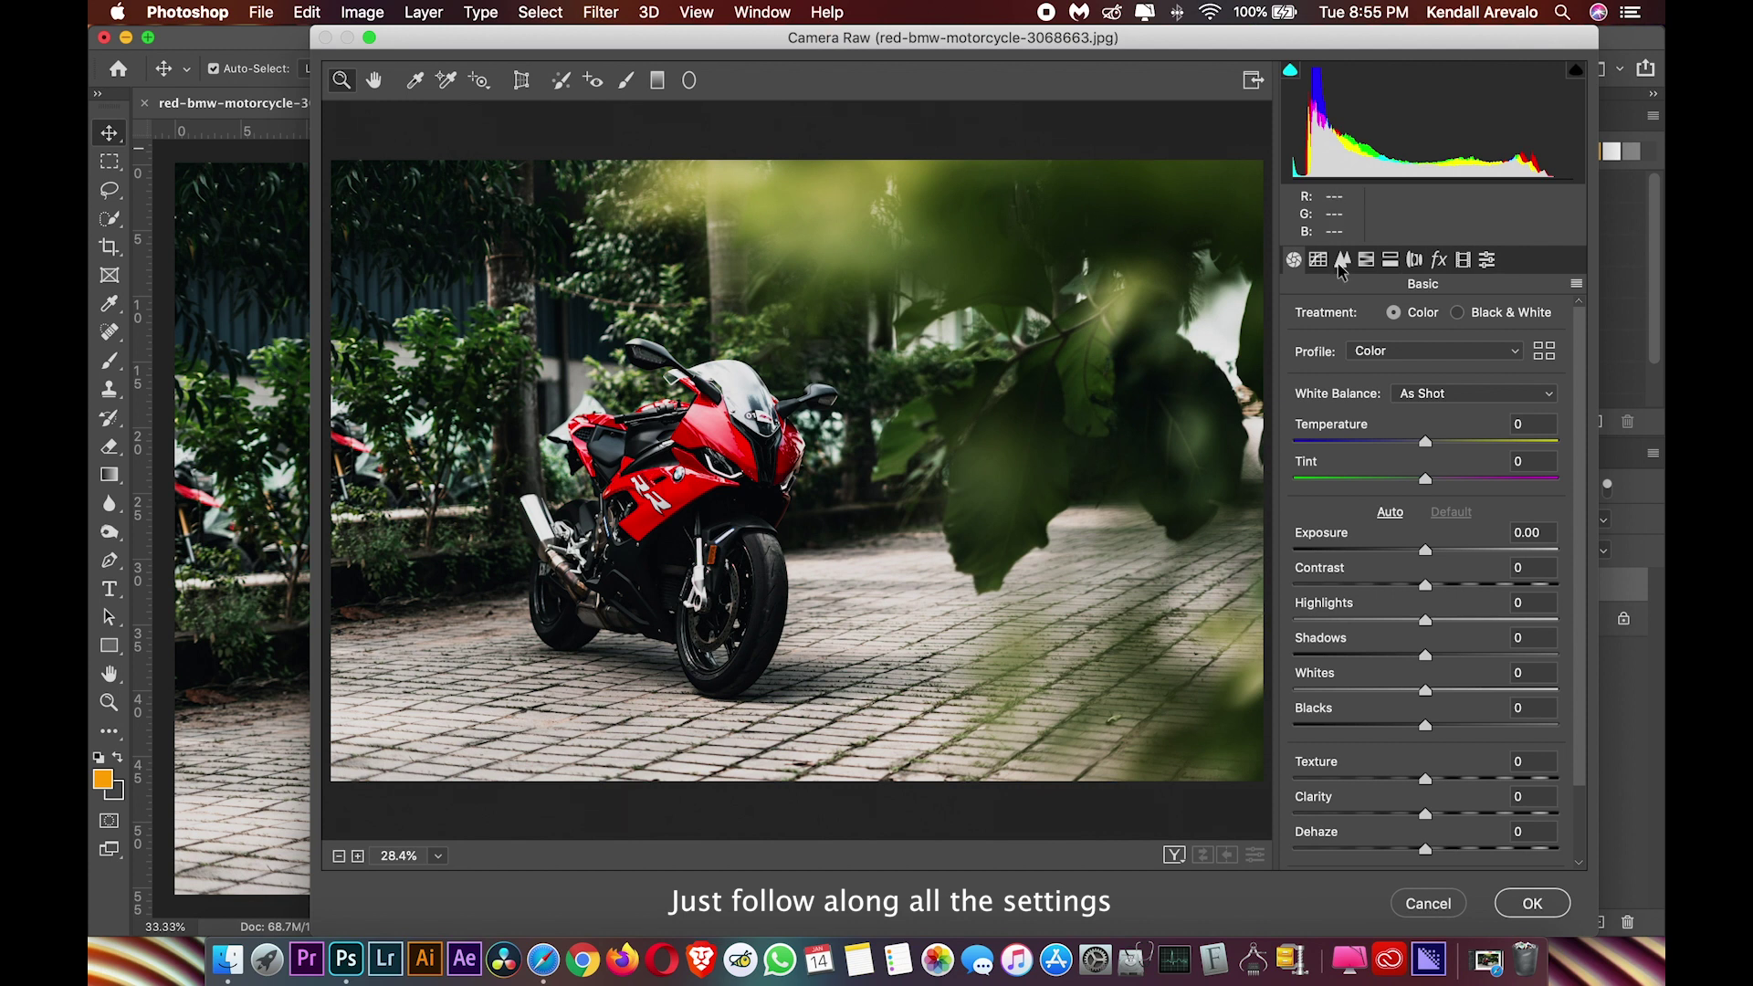
click(1366, 262)
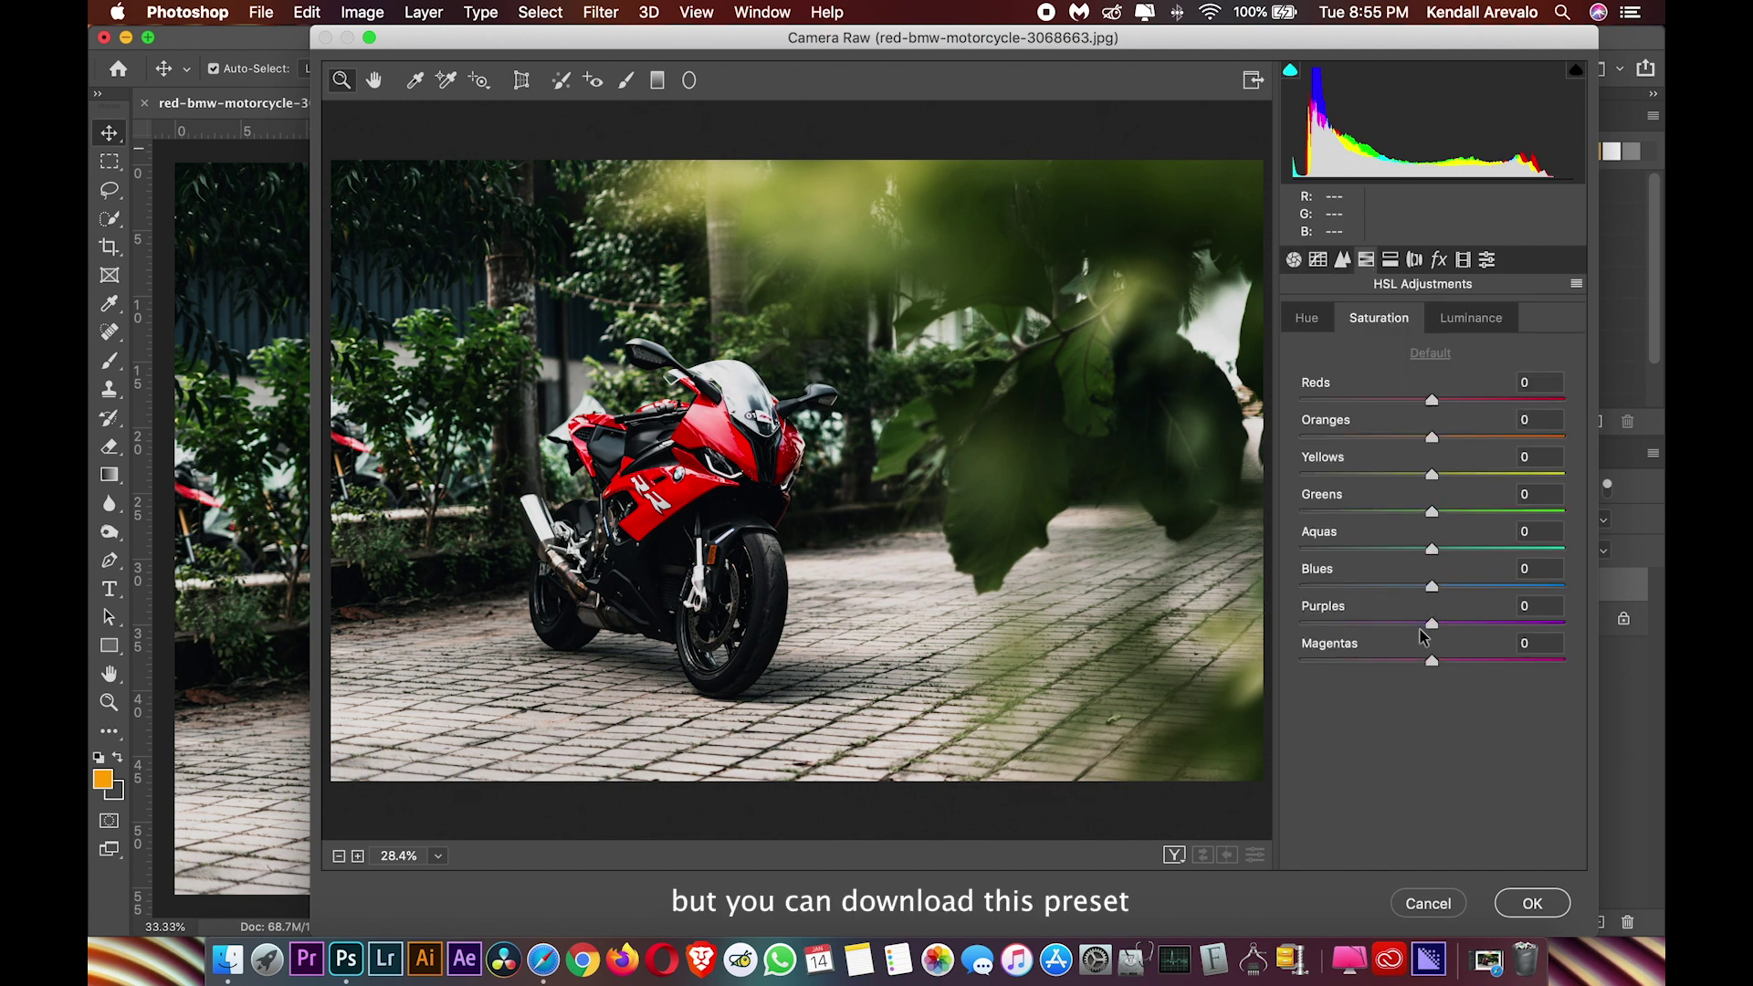
drag(1432, 661, 1298, 661)
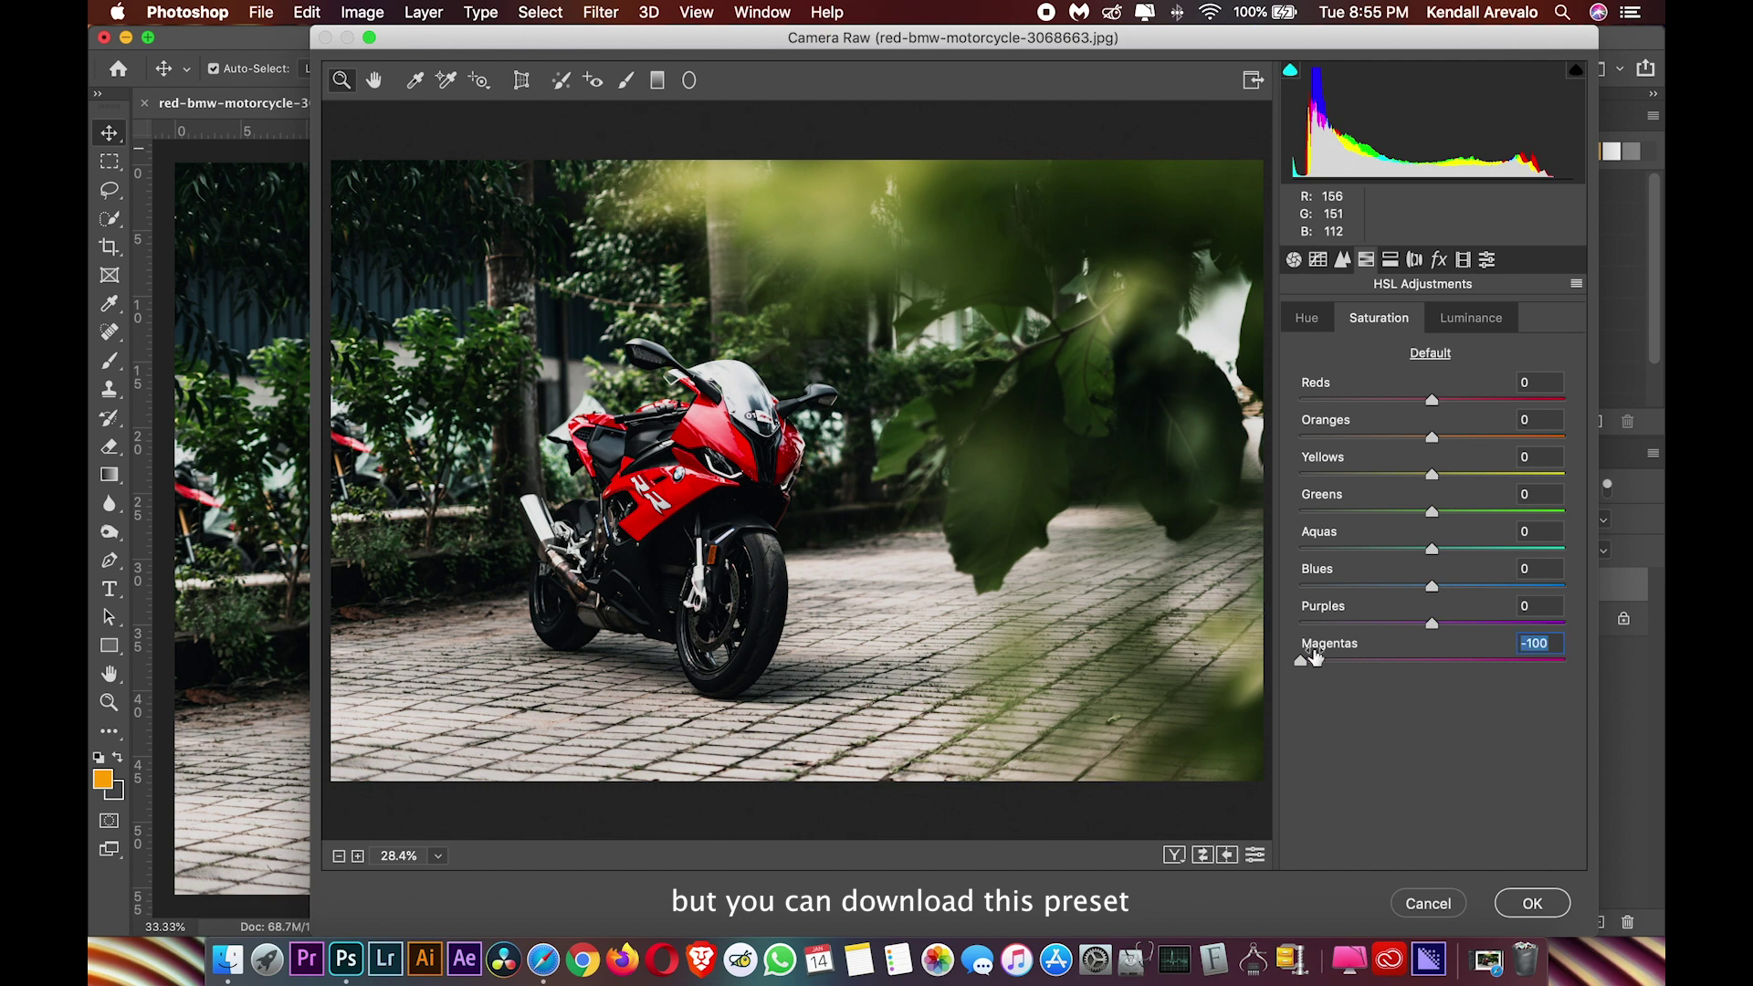
drag(1413, 622, 1300, 624)
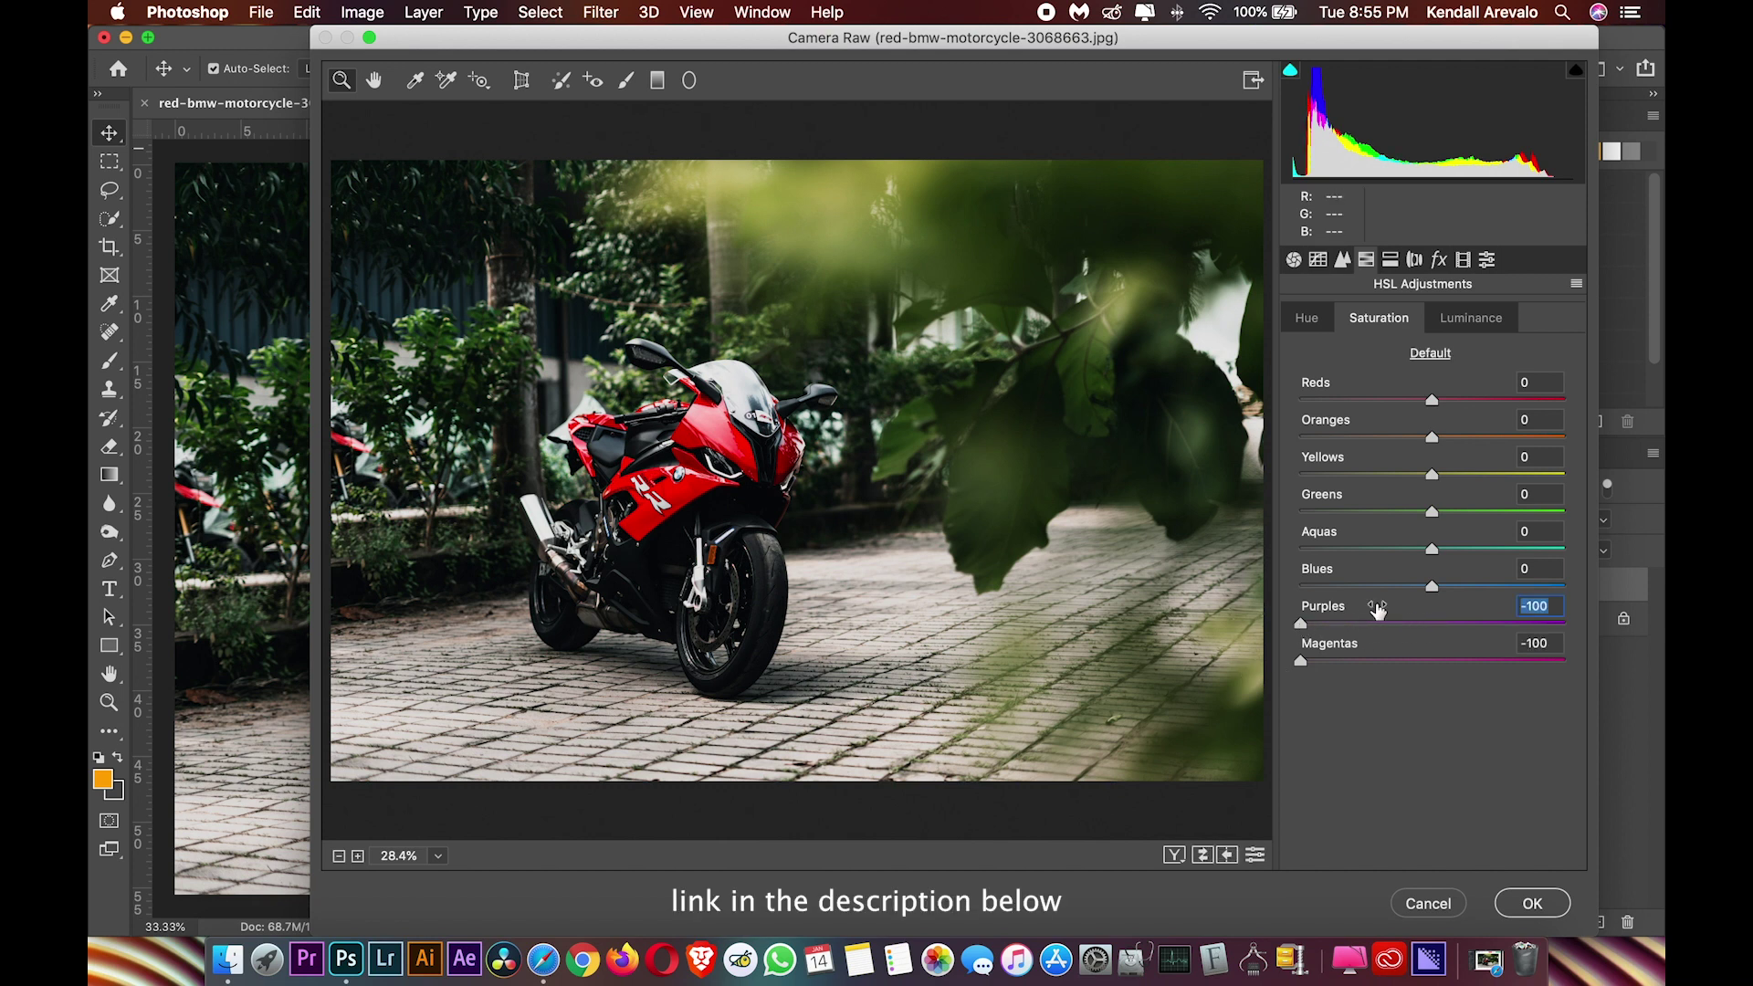
drag(1431, 586, 1300, 586)
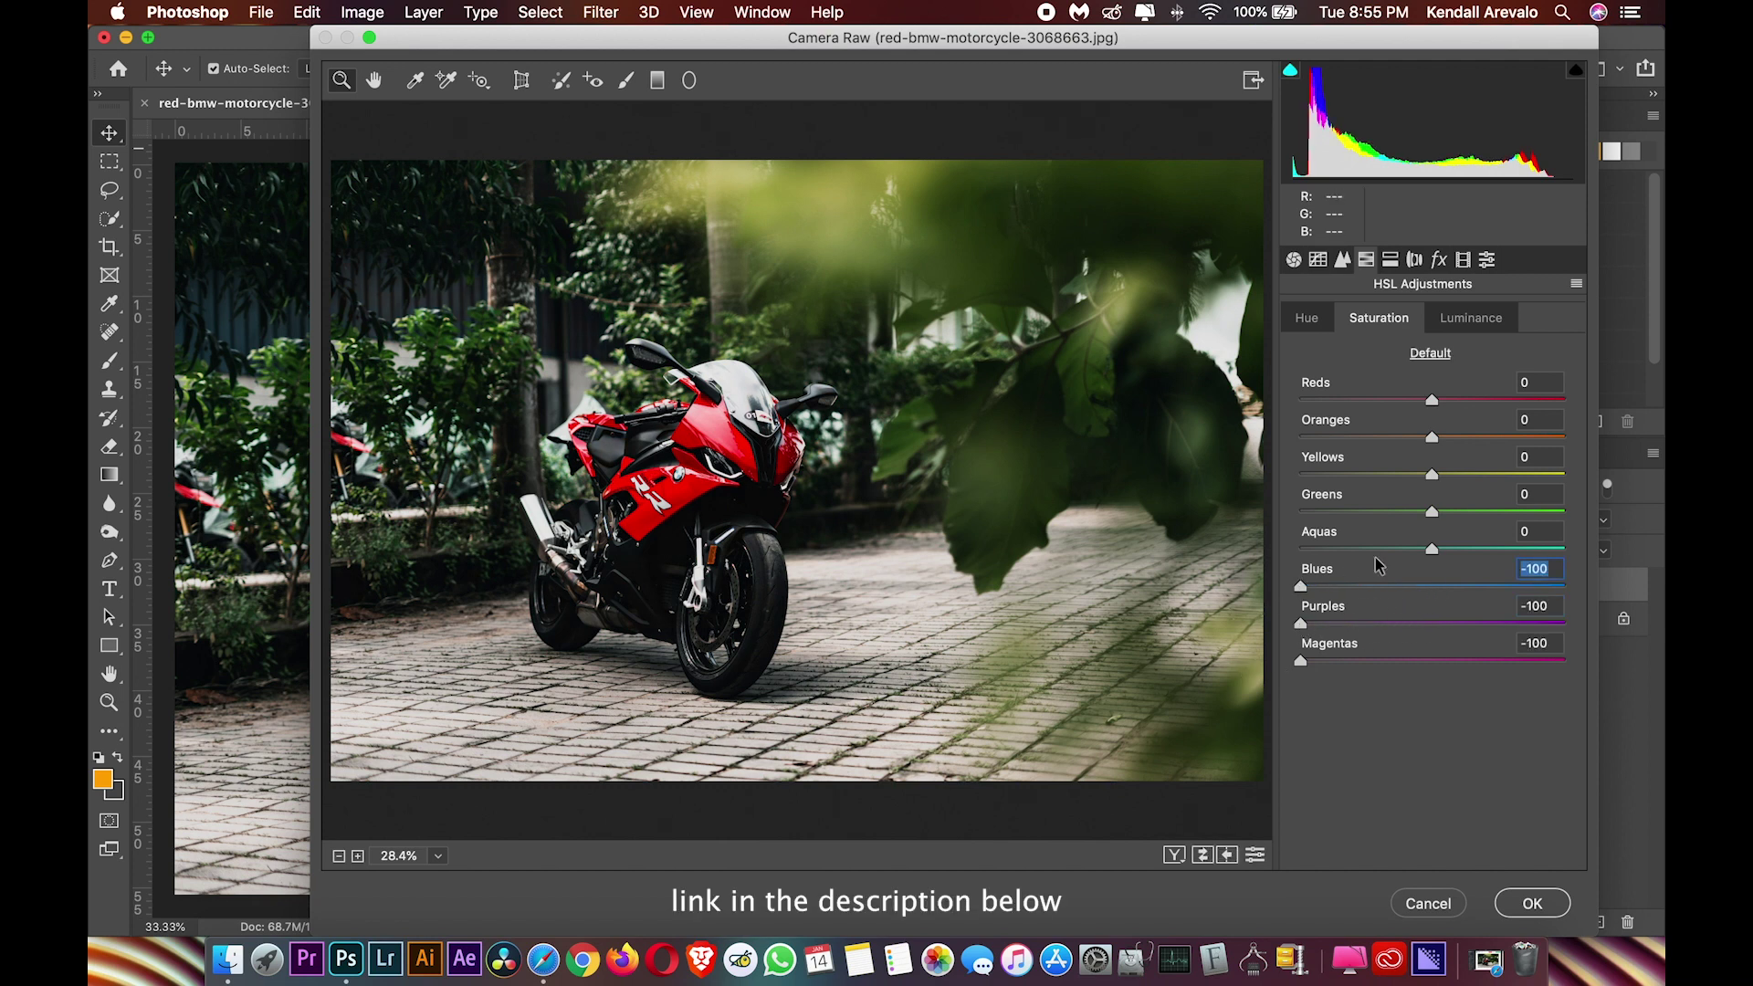
drag(1433, 550, 1300, 550)
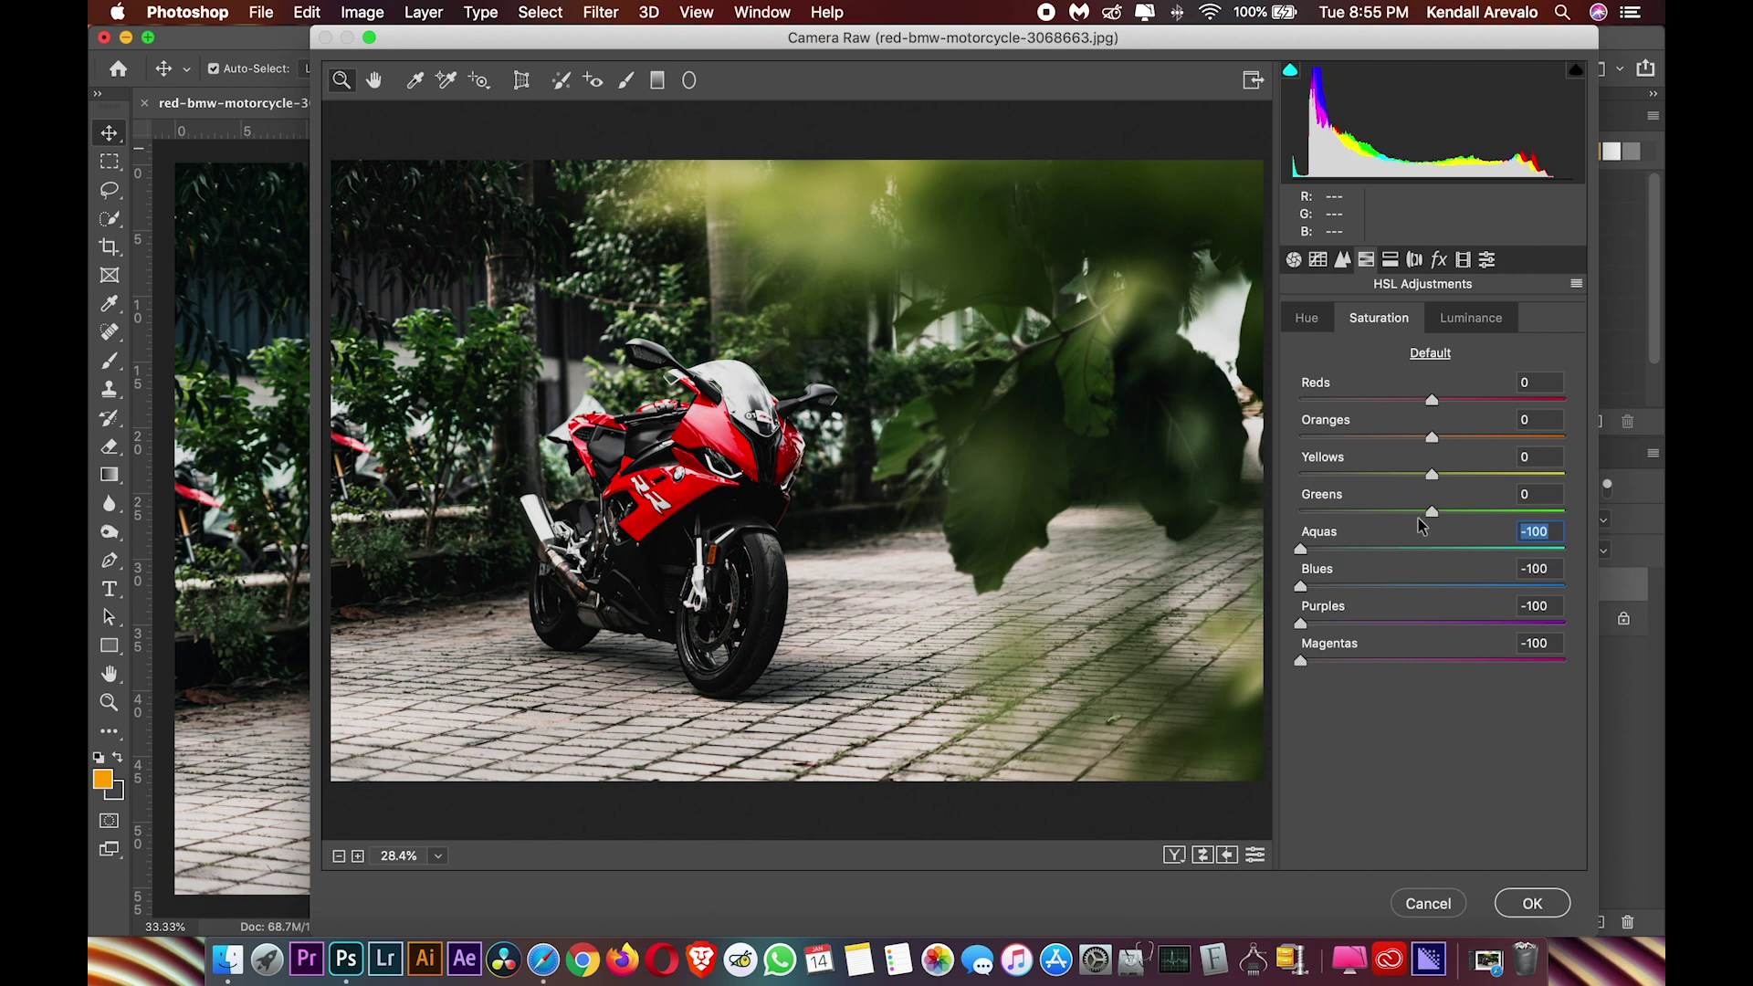
drag(1431, 513, 1269, 513)
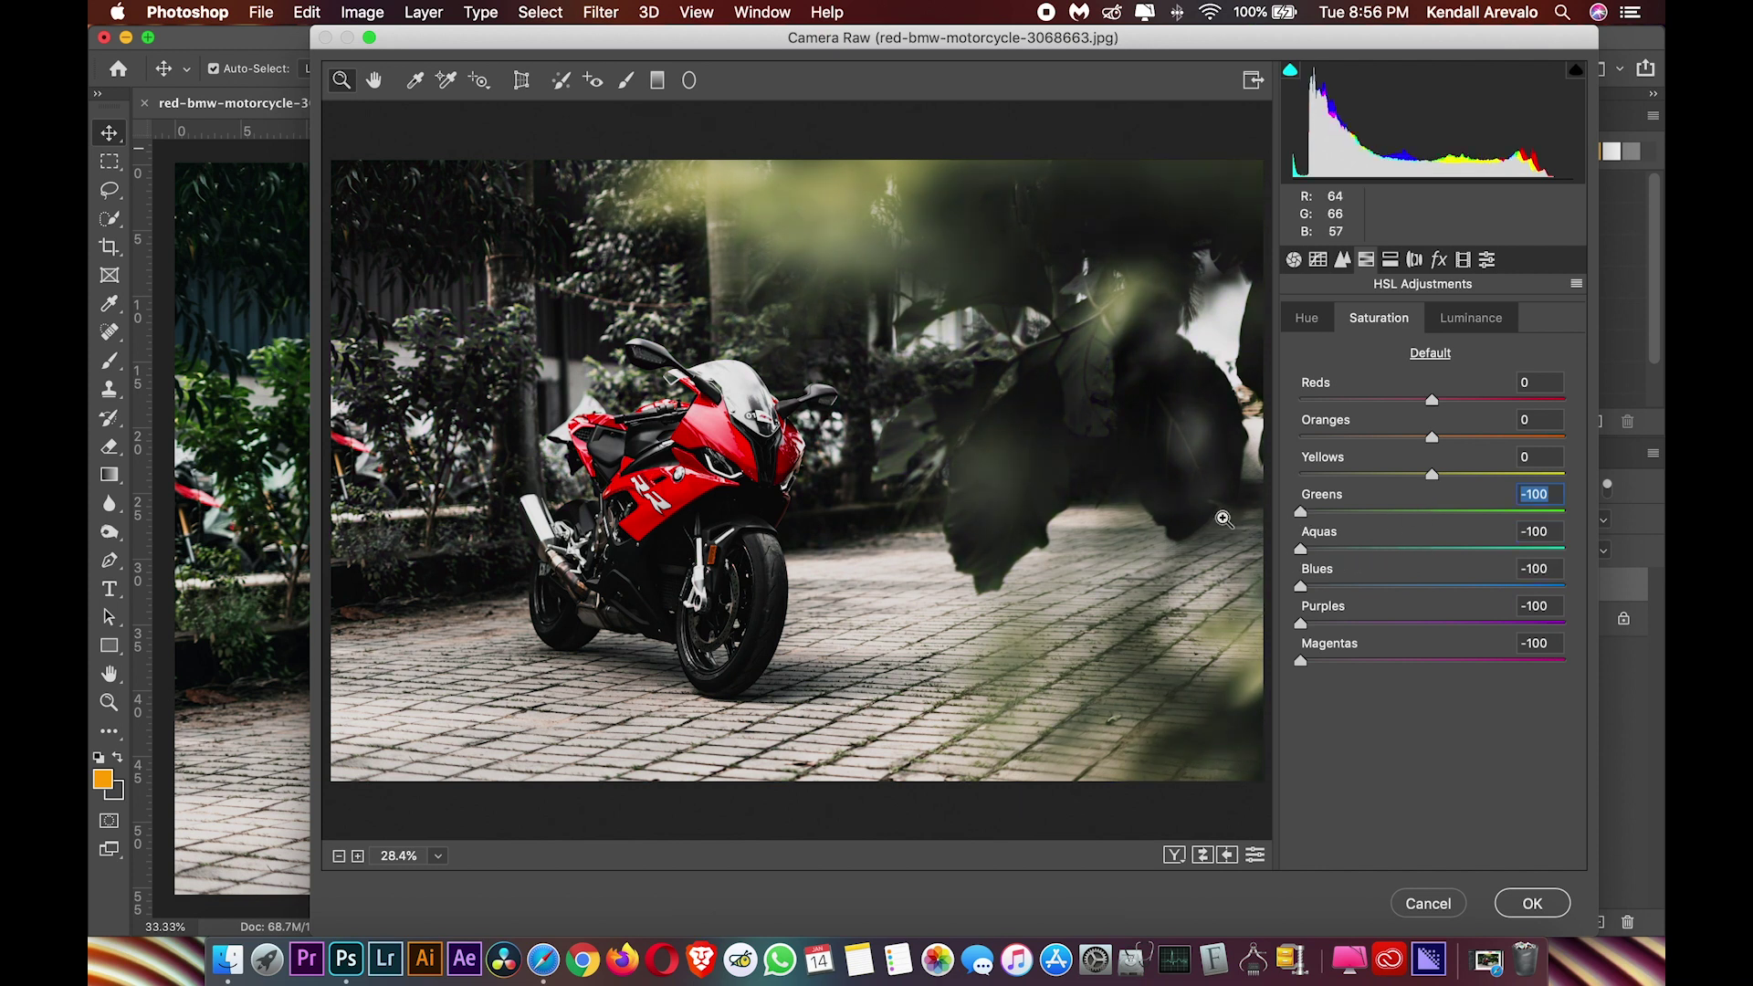
mouse_move(1432, 476)
mouse_down()
mouse_move(1289, 484)
mouse_move(1323, 493)
mouse_up()
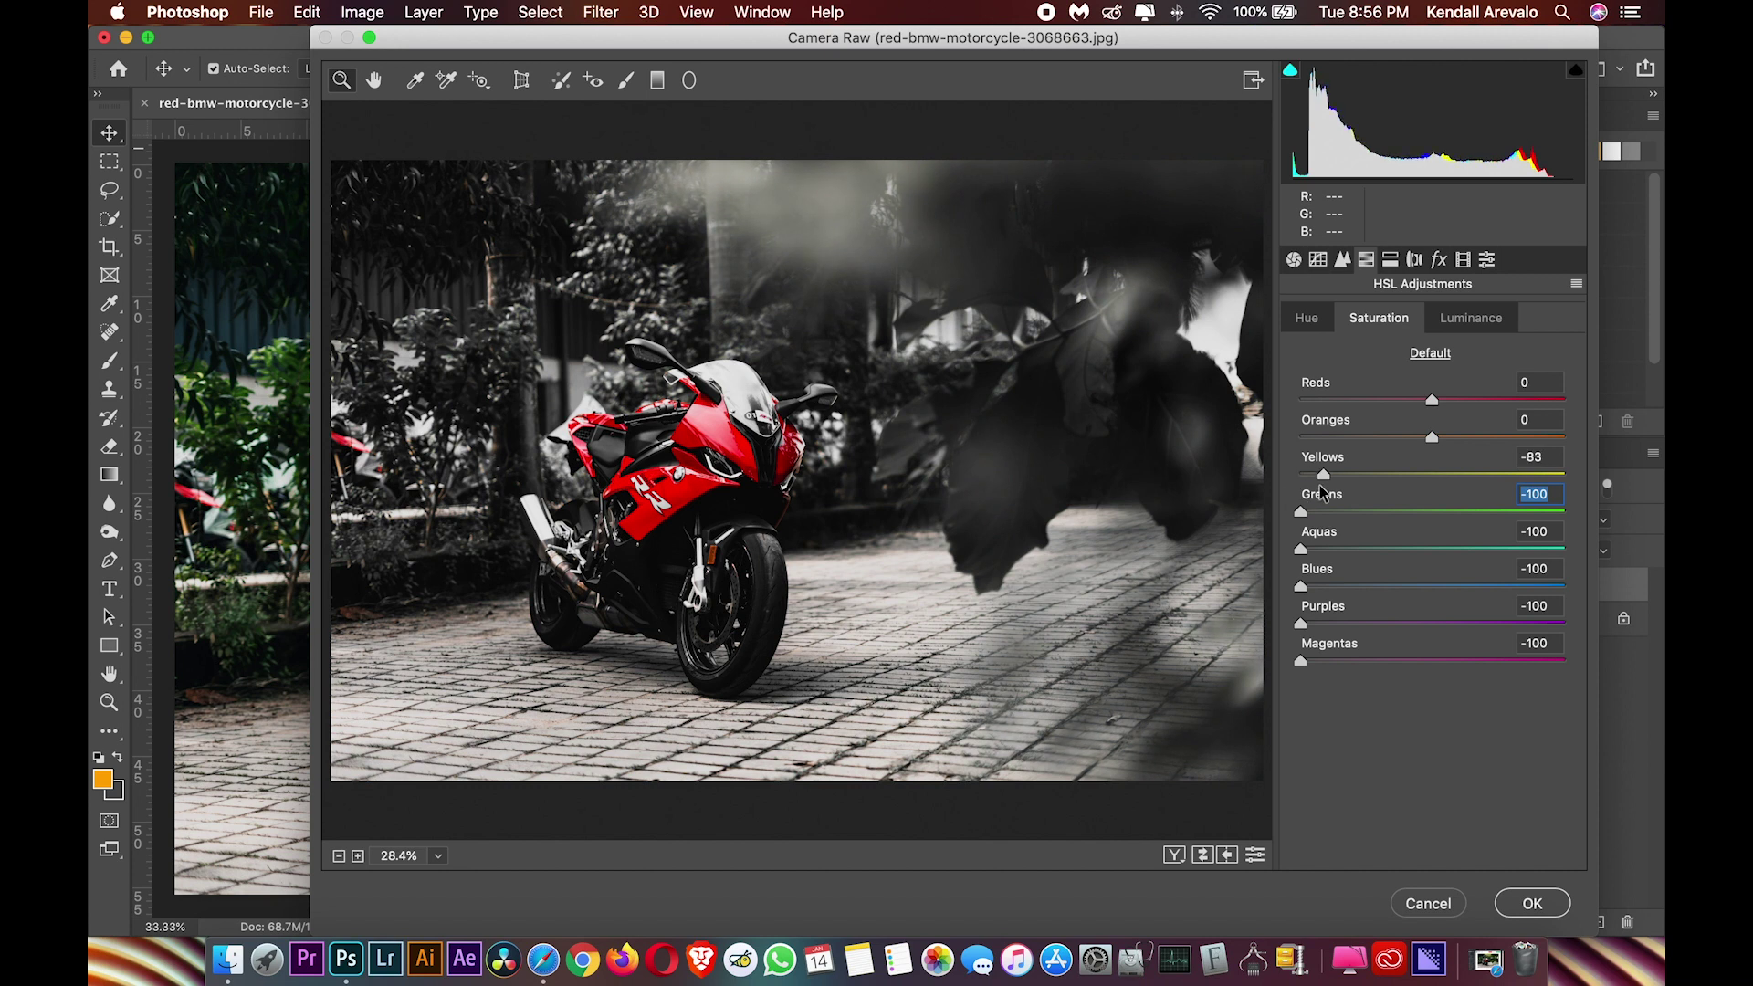
In Basic, set Highlights -40, Contrast +11 and Exposure -0.05
click(1295, 261)
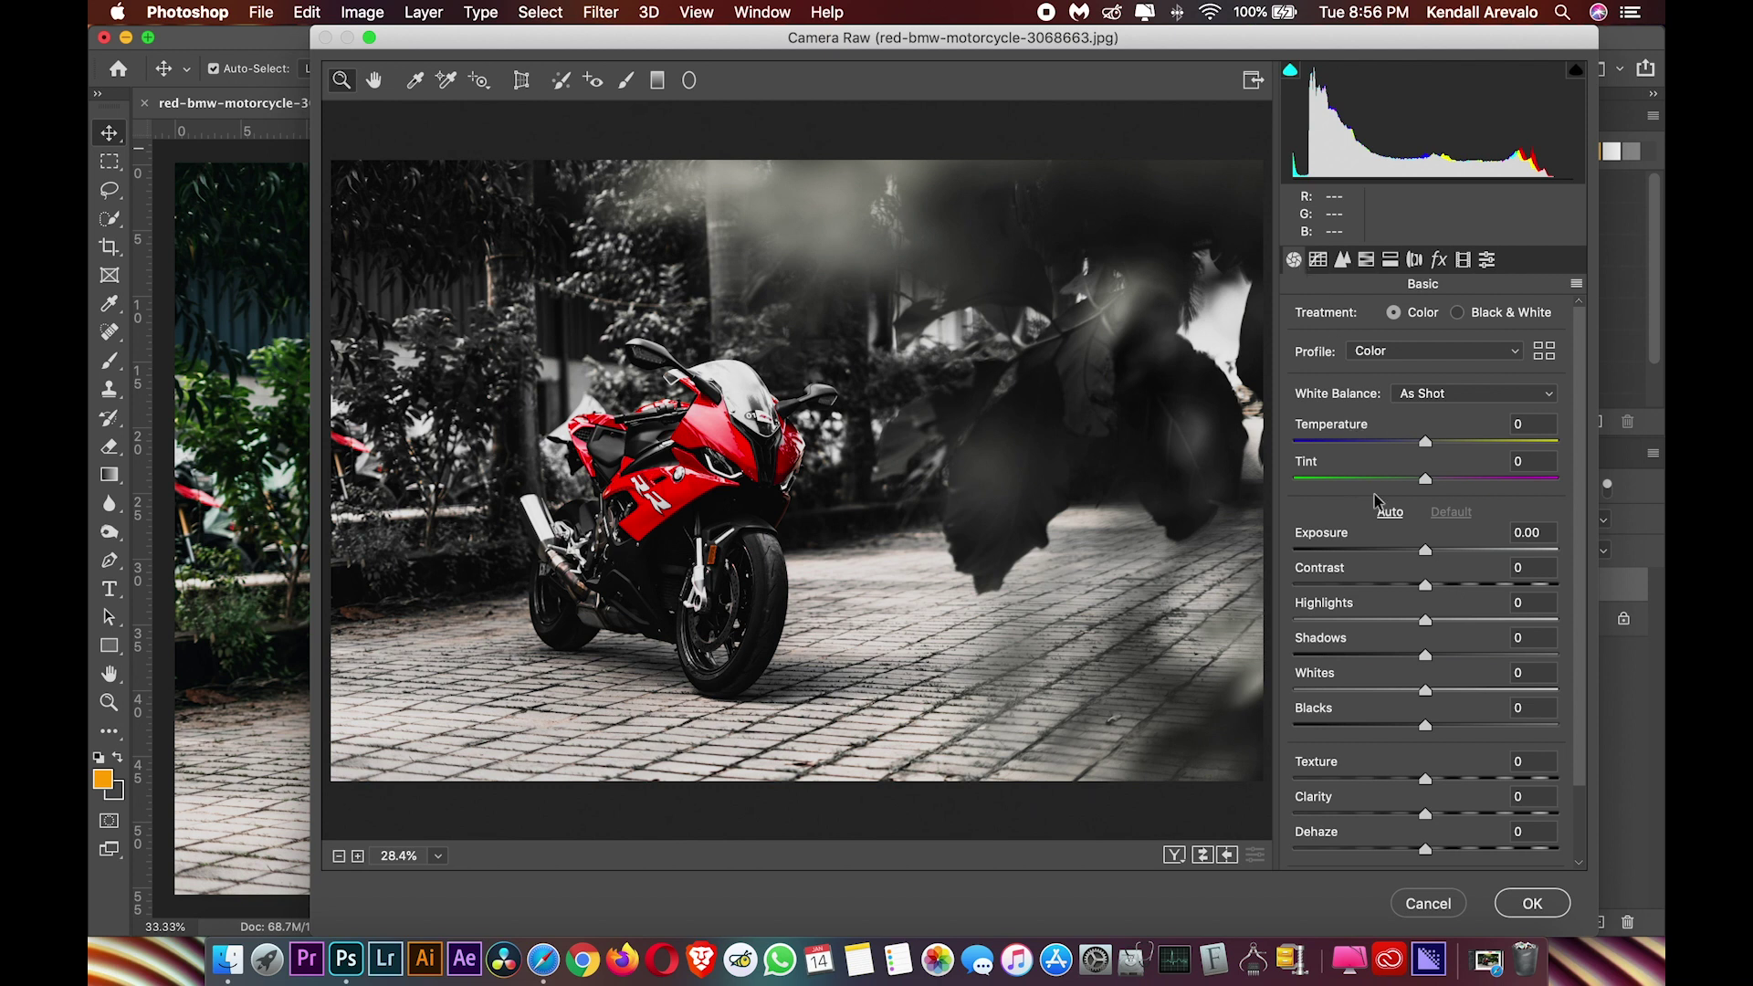
drag(1416, 630, 1375, 630)
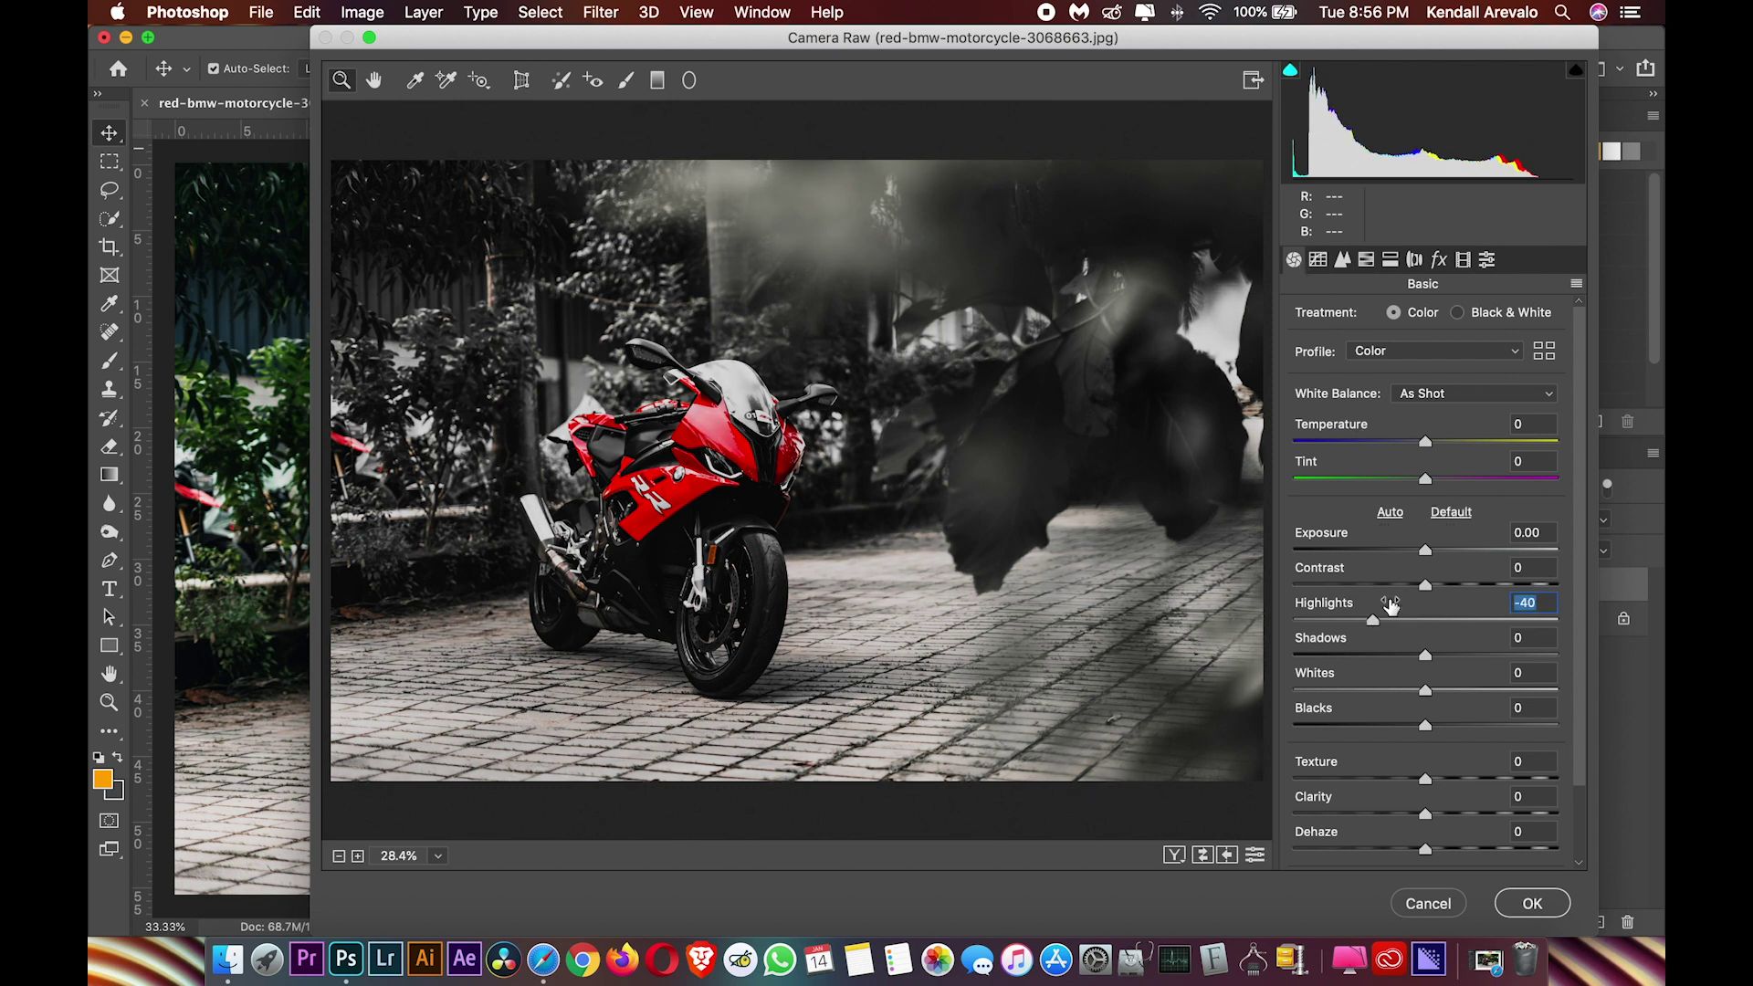
drag(1423, 586, 1439, 585)
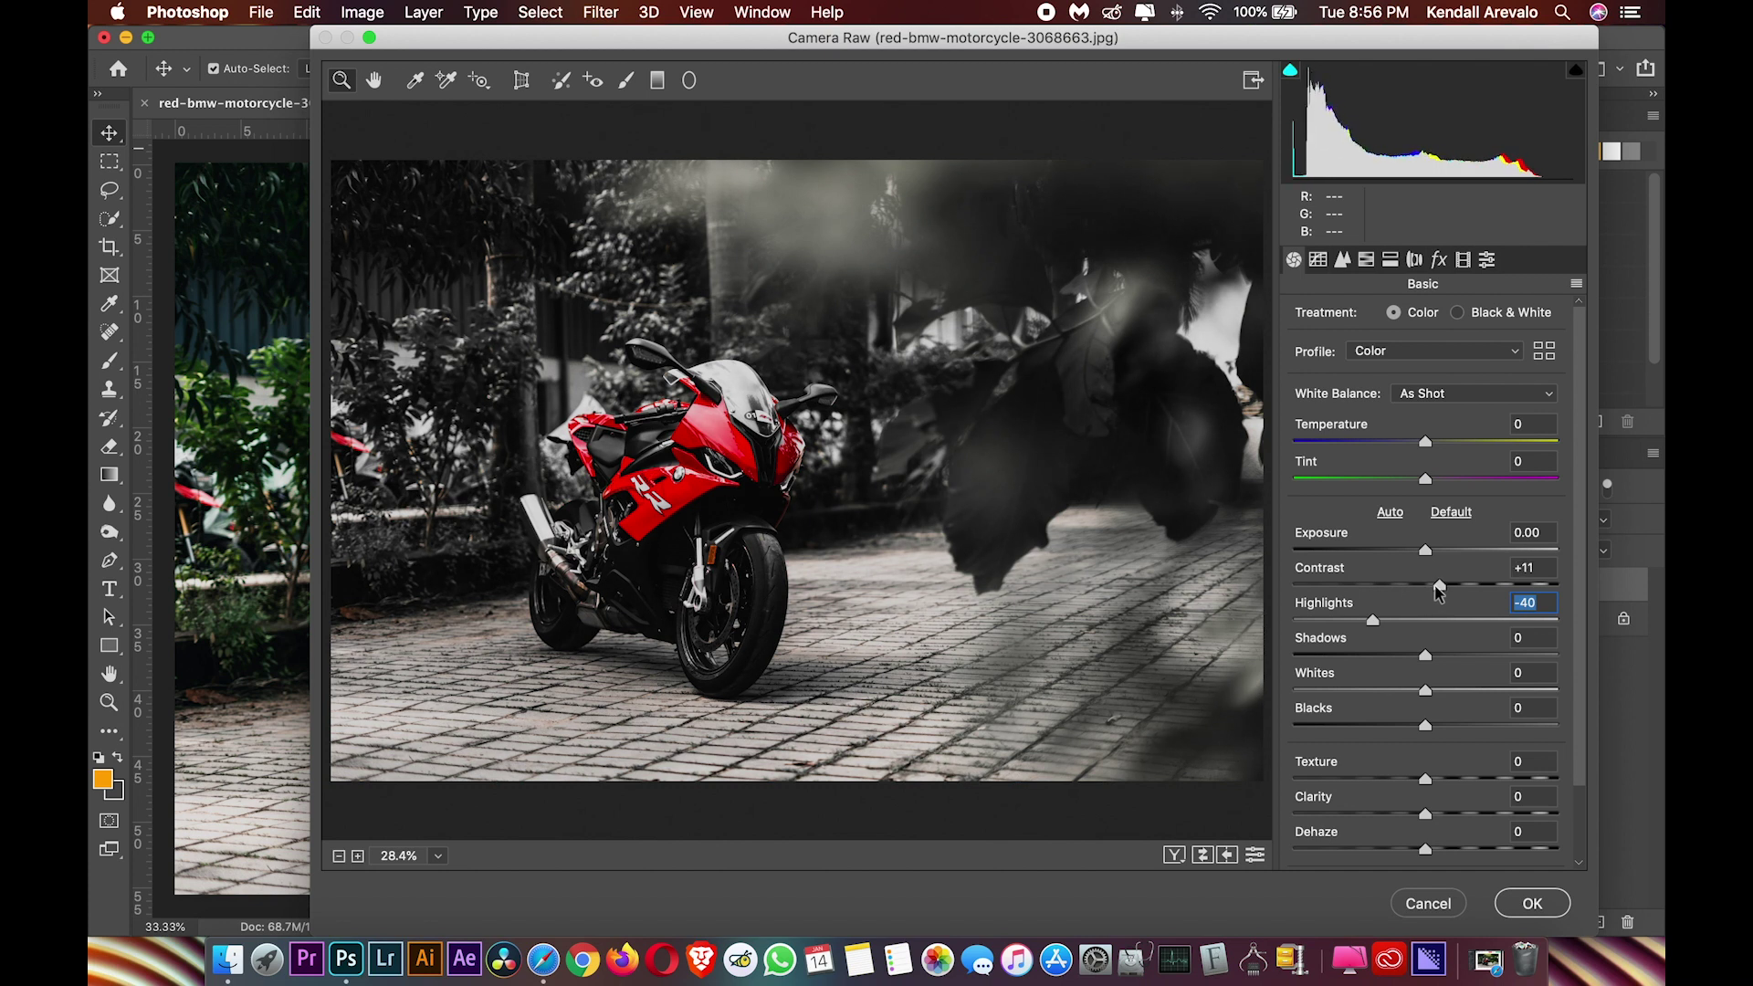
drag(1427, 551, 1425, 552)
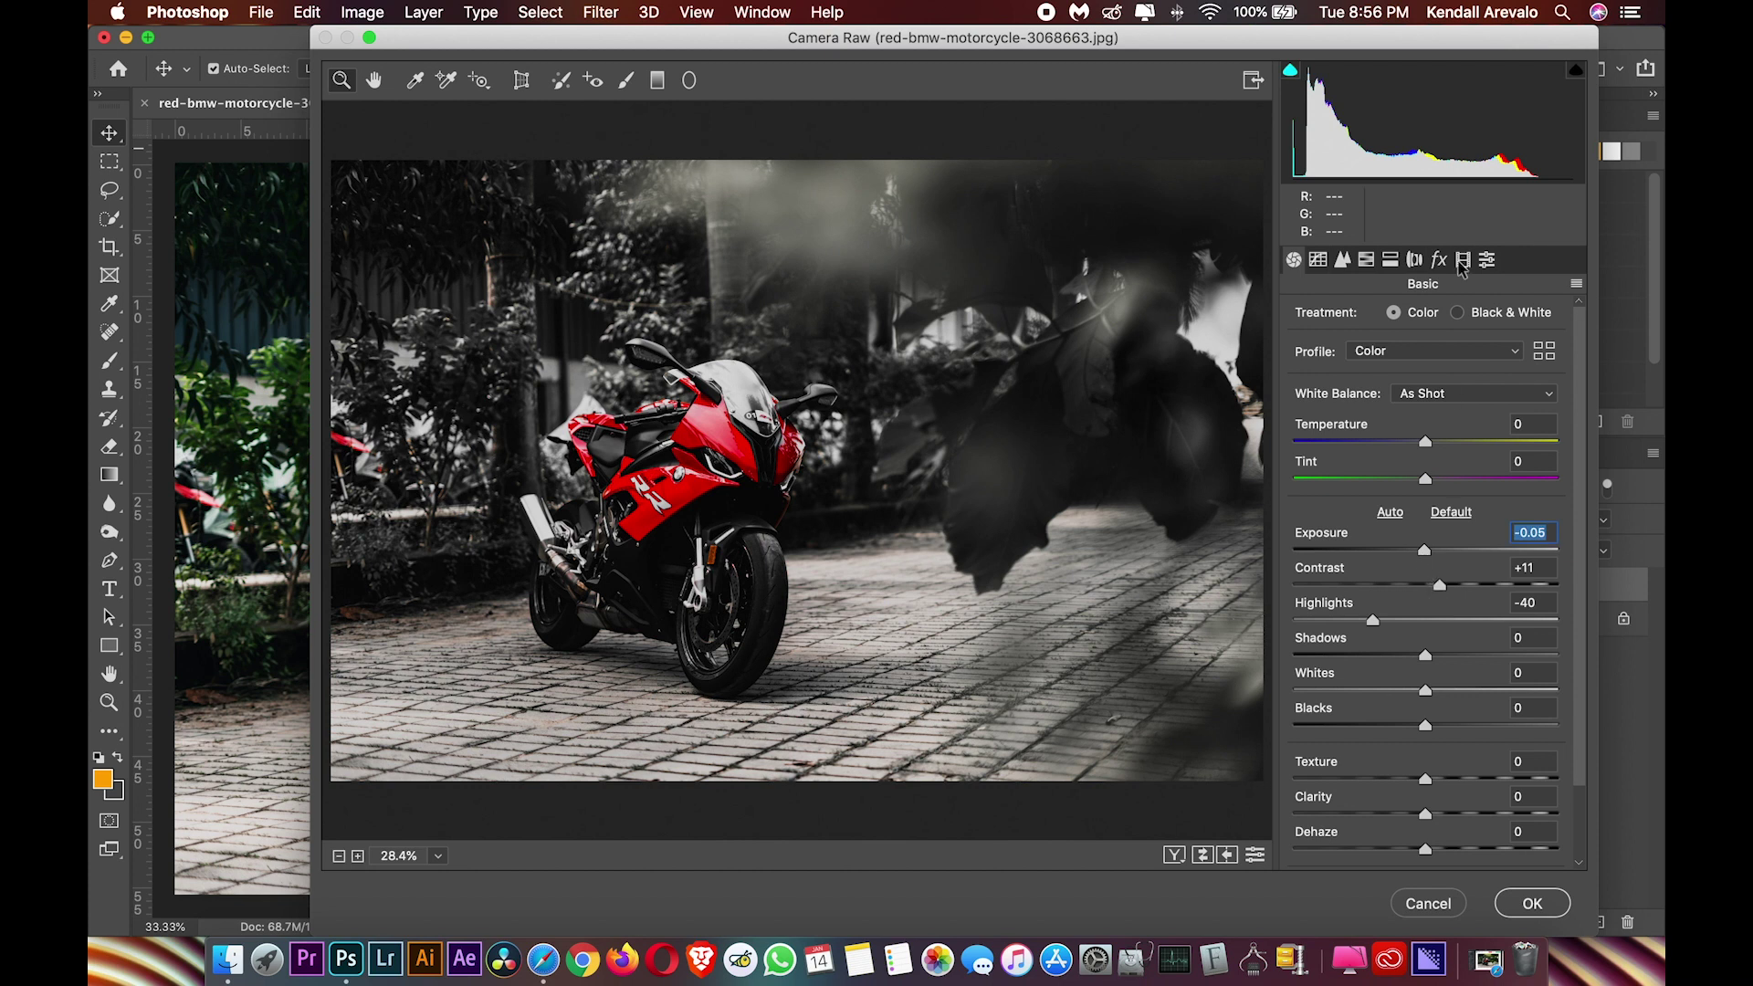
In Split Toning, give the highlights saturation 10 and hue 231
click(1395, 261)
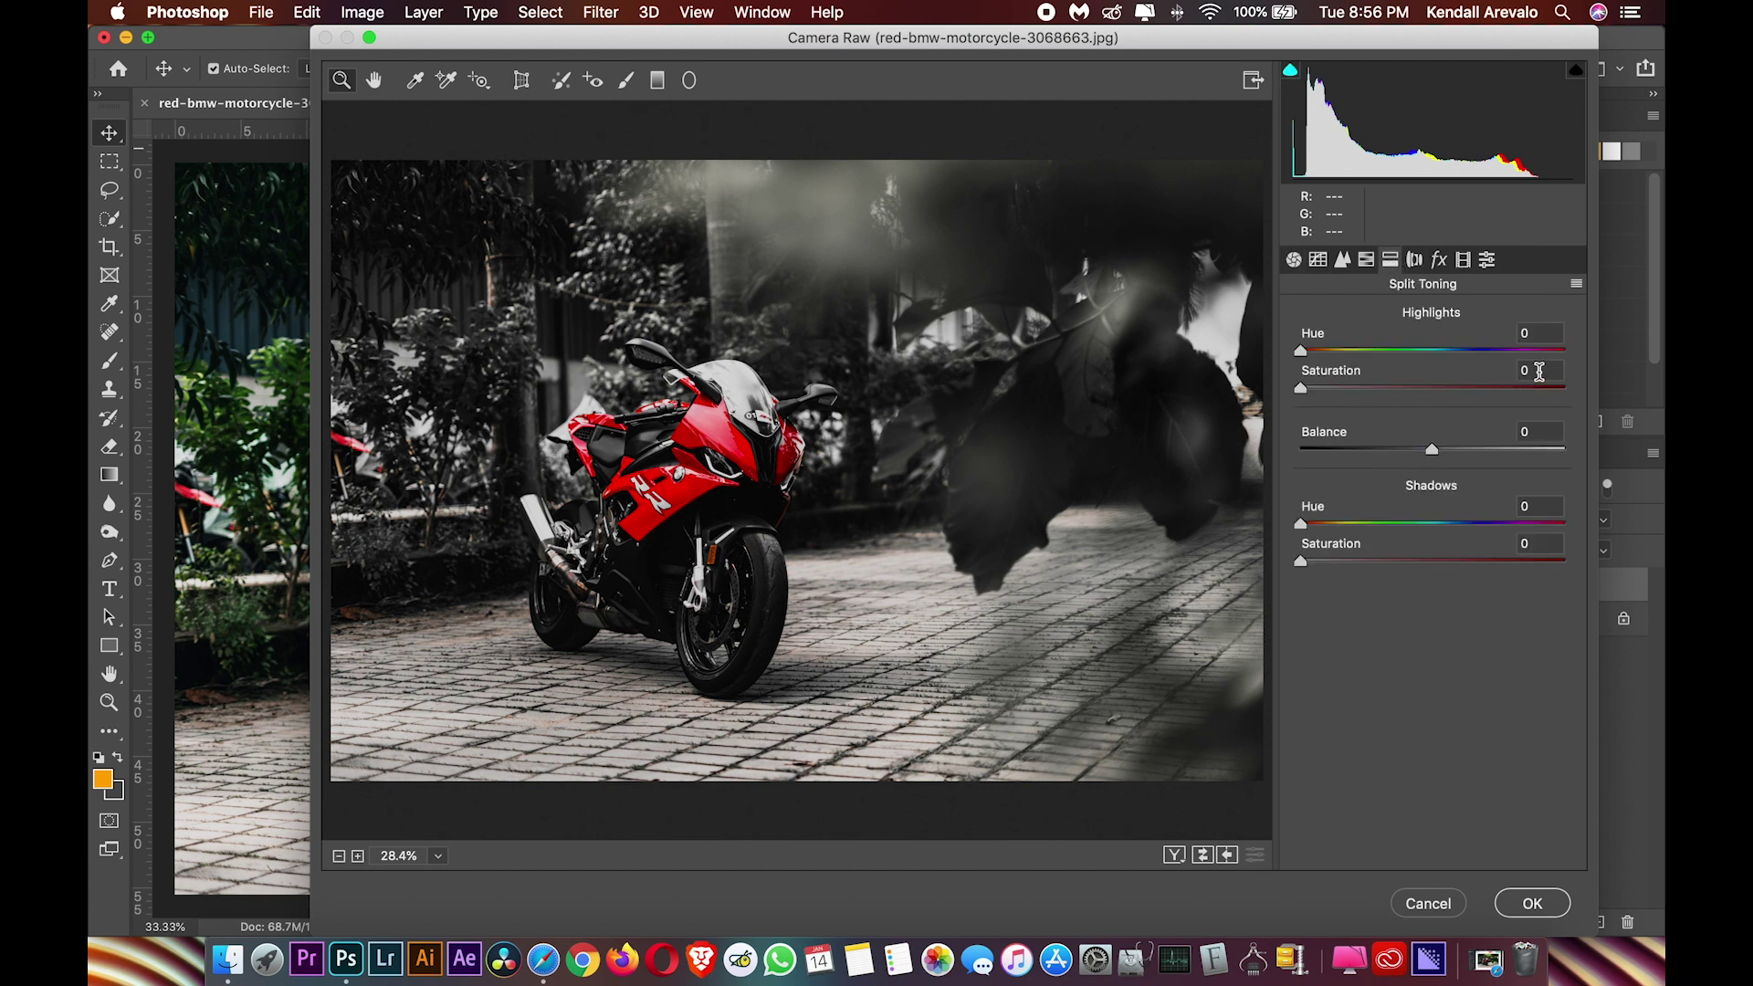
text(10)
key(Tab)
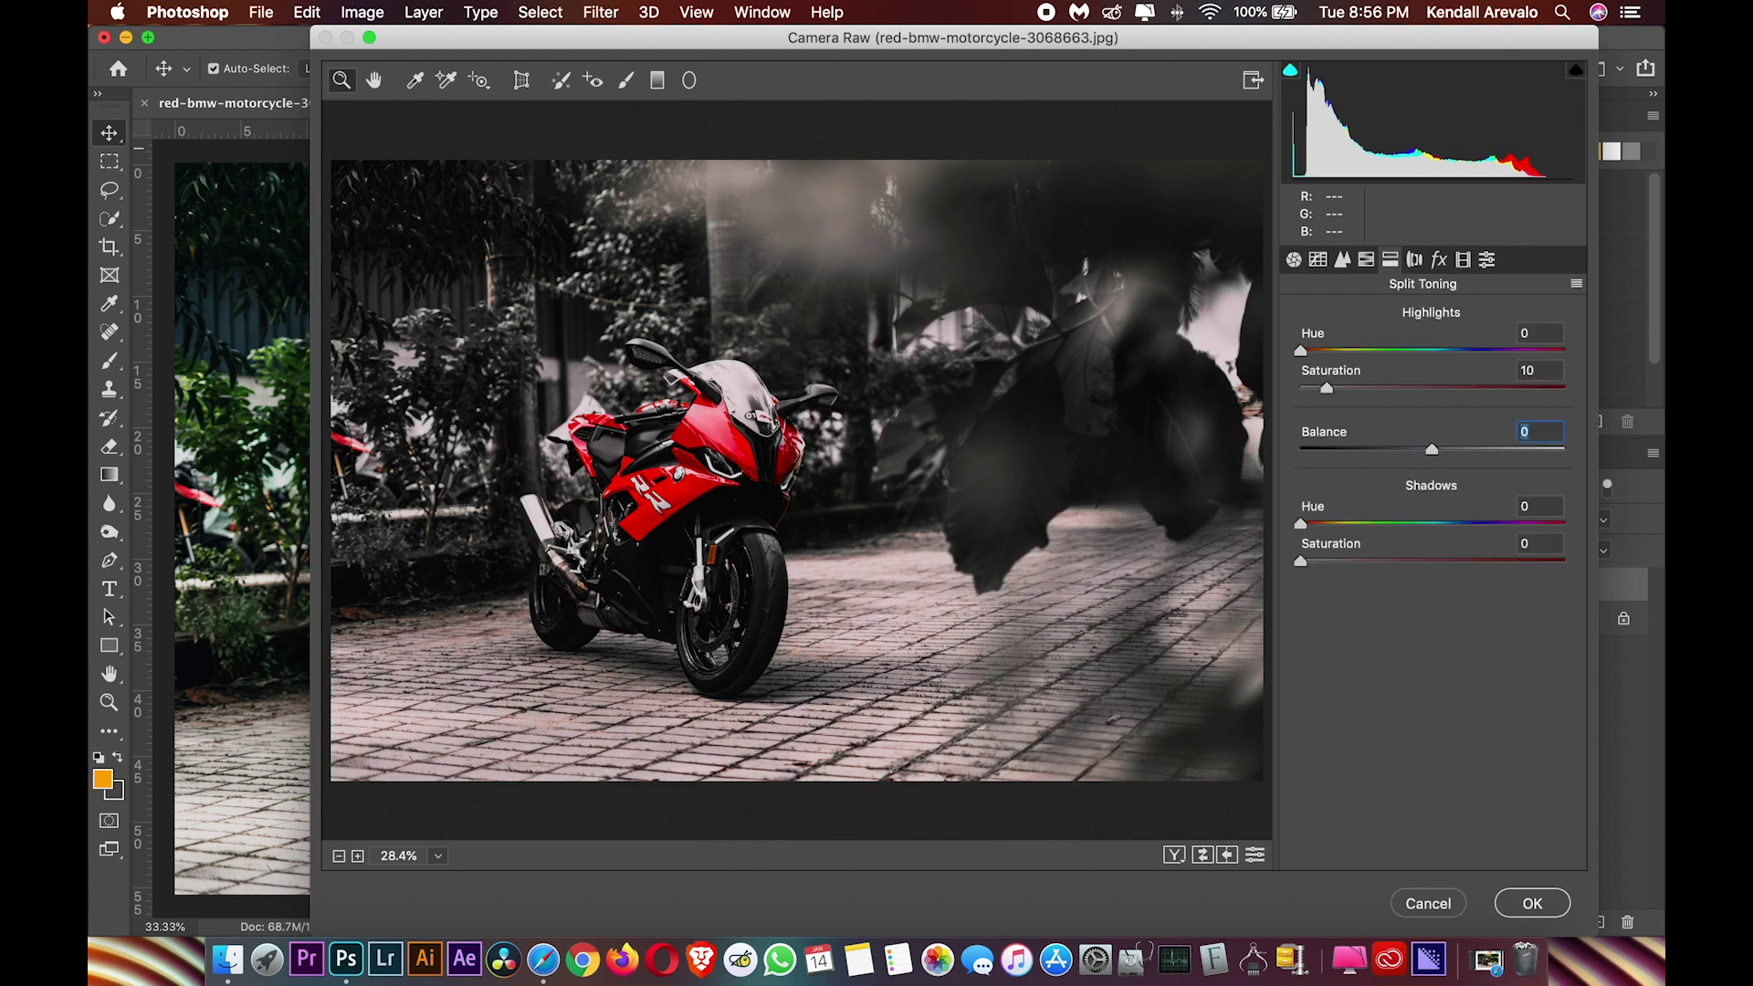
click(1537, 505)
text(1)
drag(1301, 352, 1470, 378)
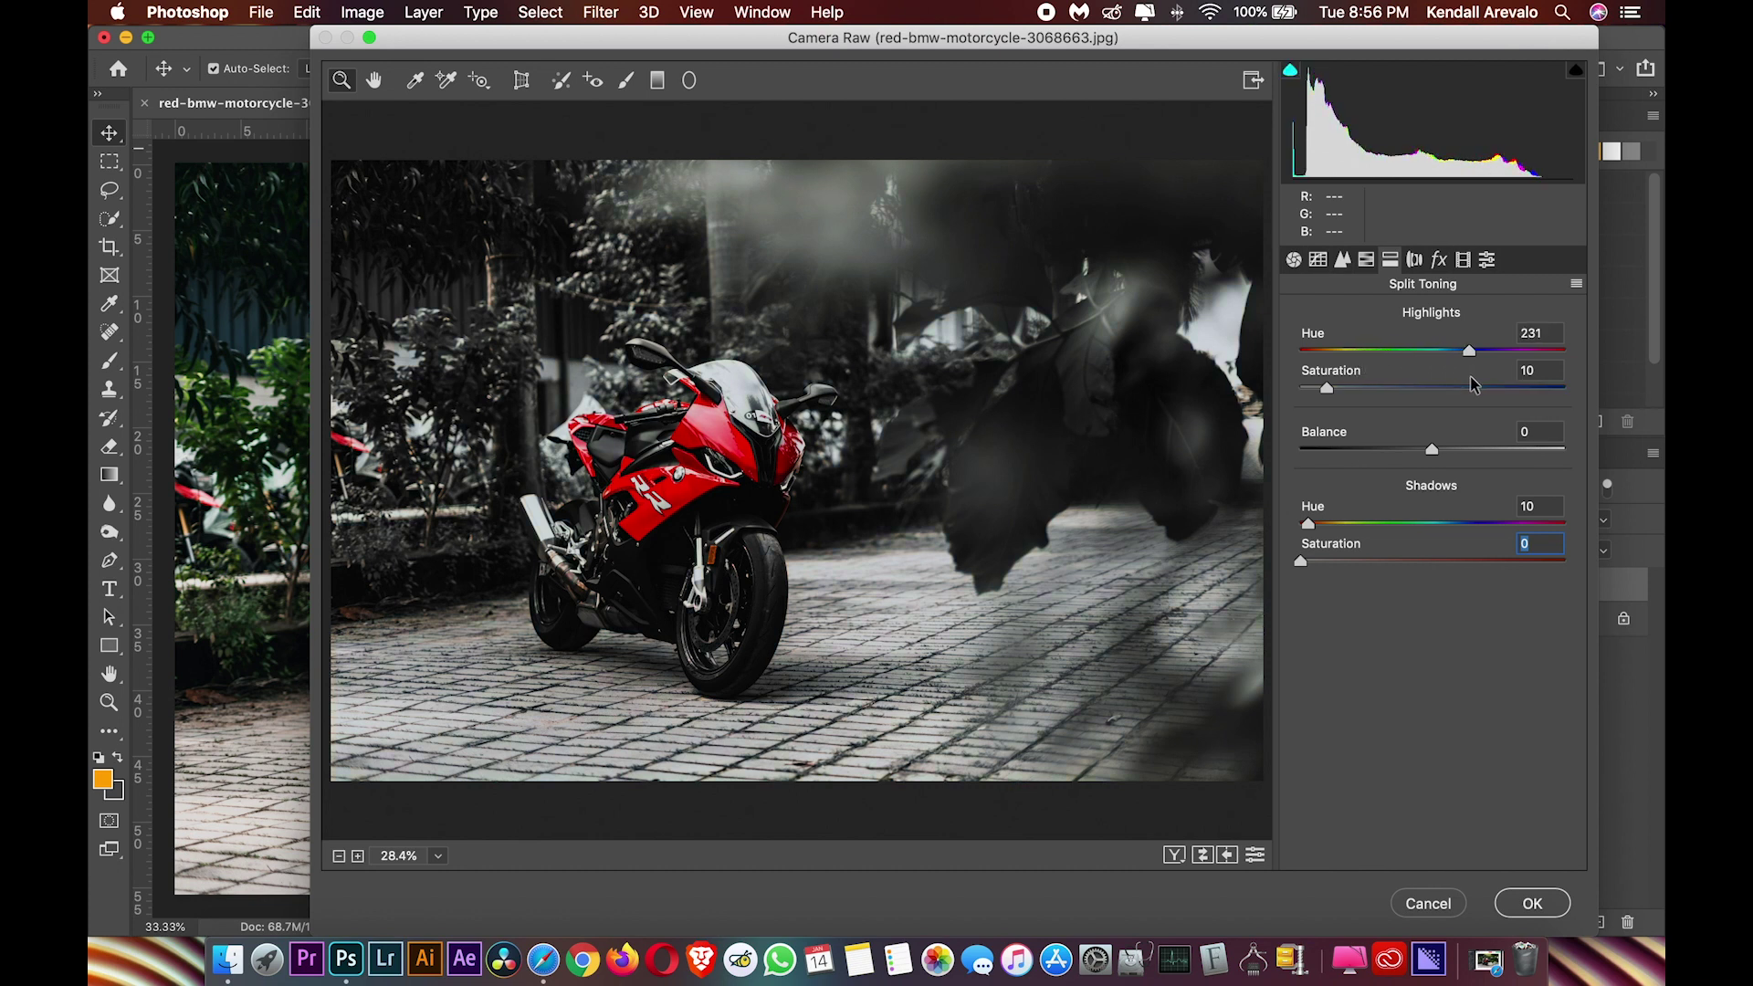
key(Tab)
Give the split-toning shadows saturation 10 and hue 219
mouse_move(1310, 525)
mouse_down()
mouse_move(1503, 533)
mouse_move(1474, 527)
mouse_up()
click(1529, 544)
text(10)
key(Tab)
drag(1474, 526, 1361, 536)
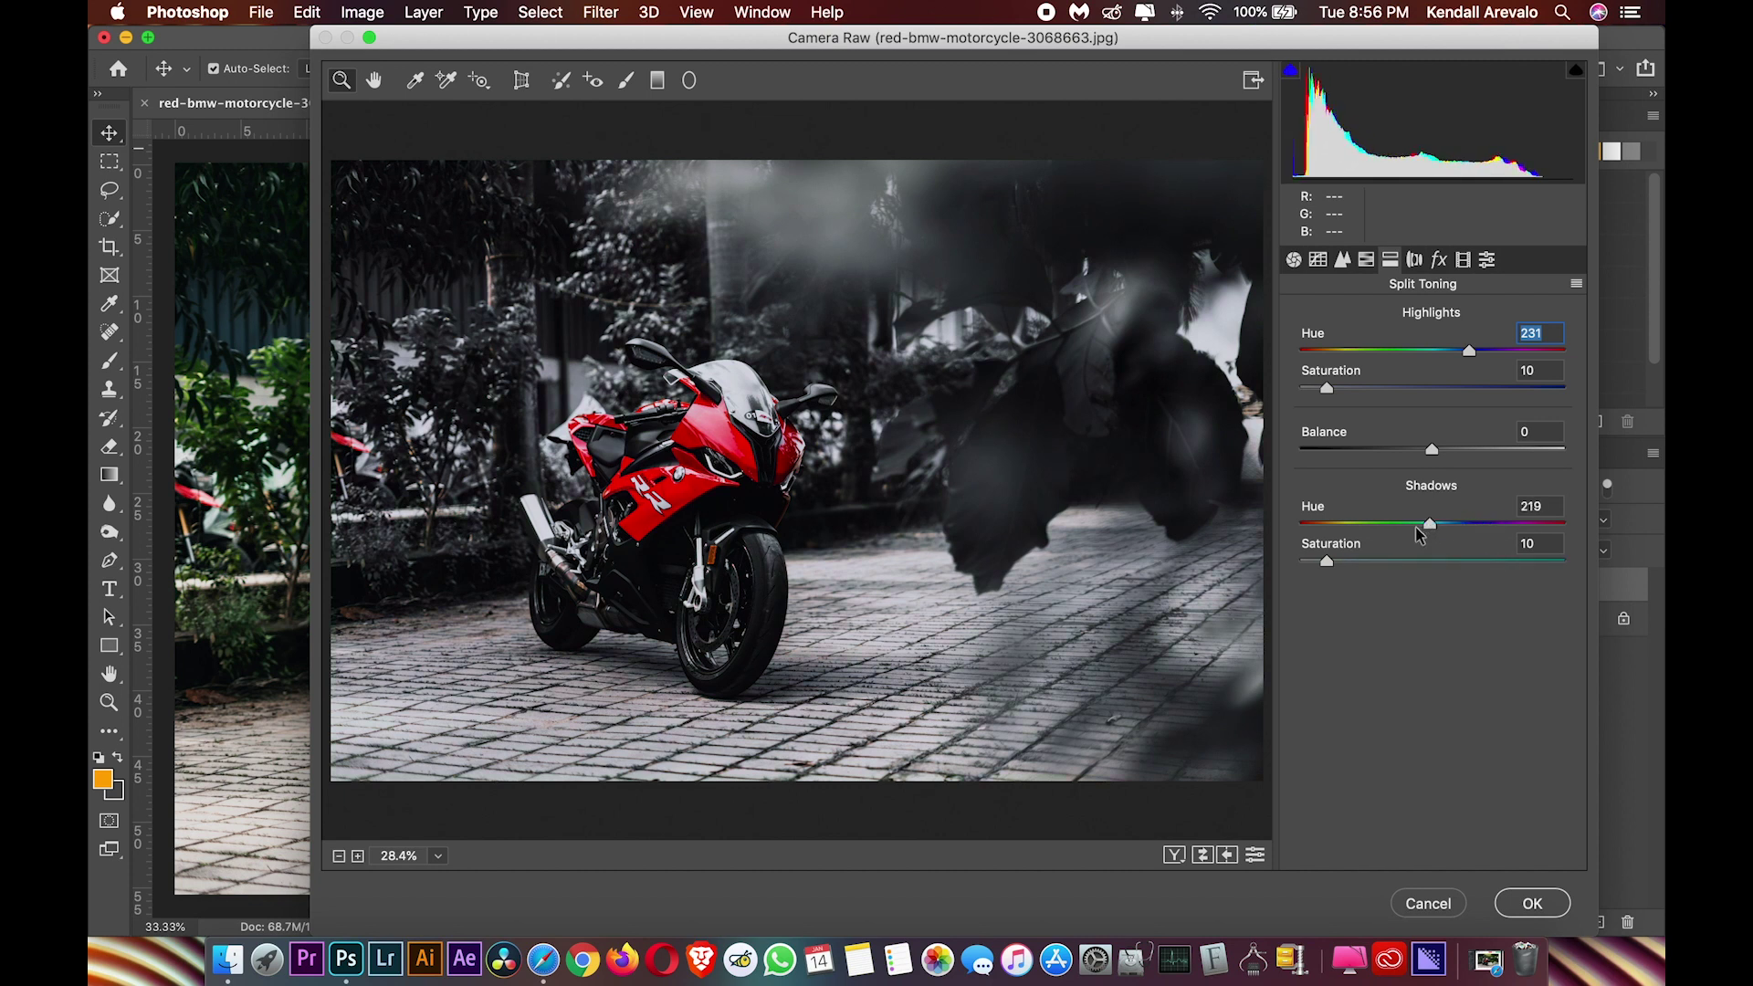
drag(1359, 527, 1460, 525)
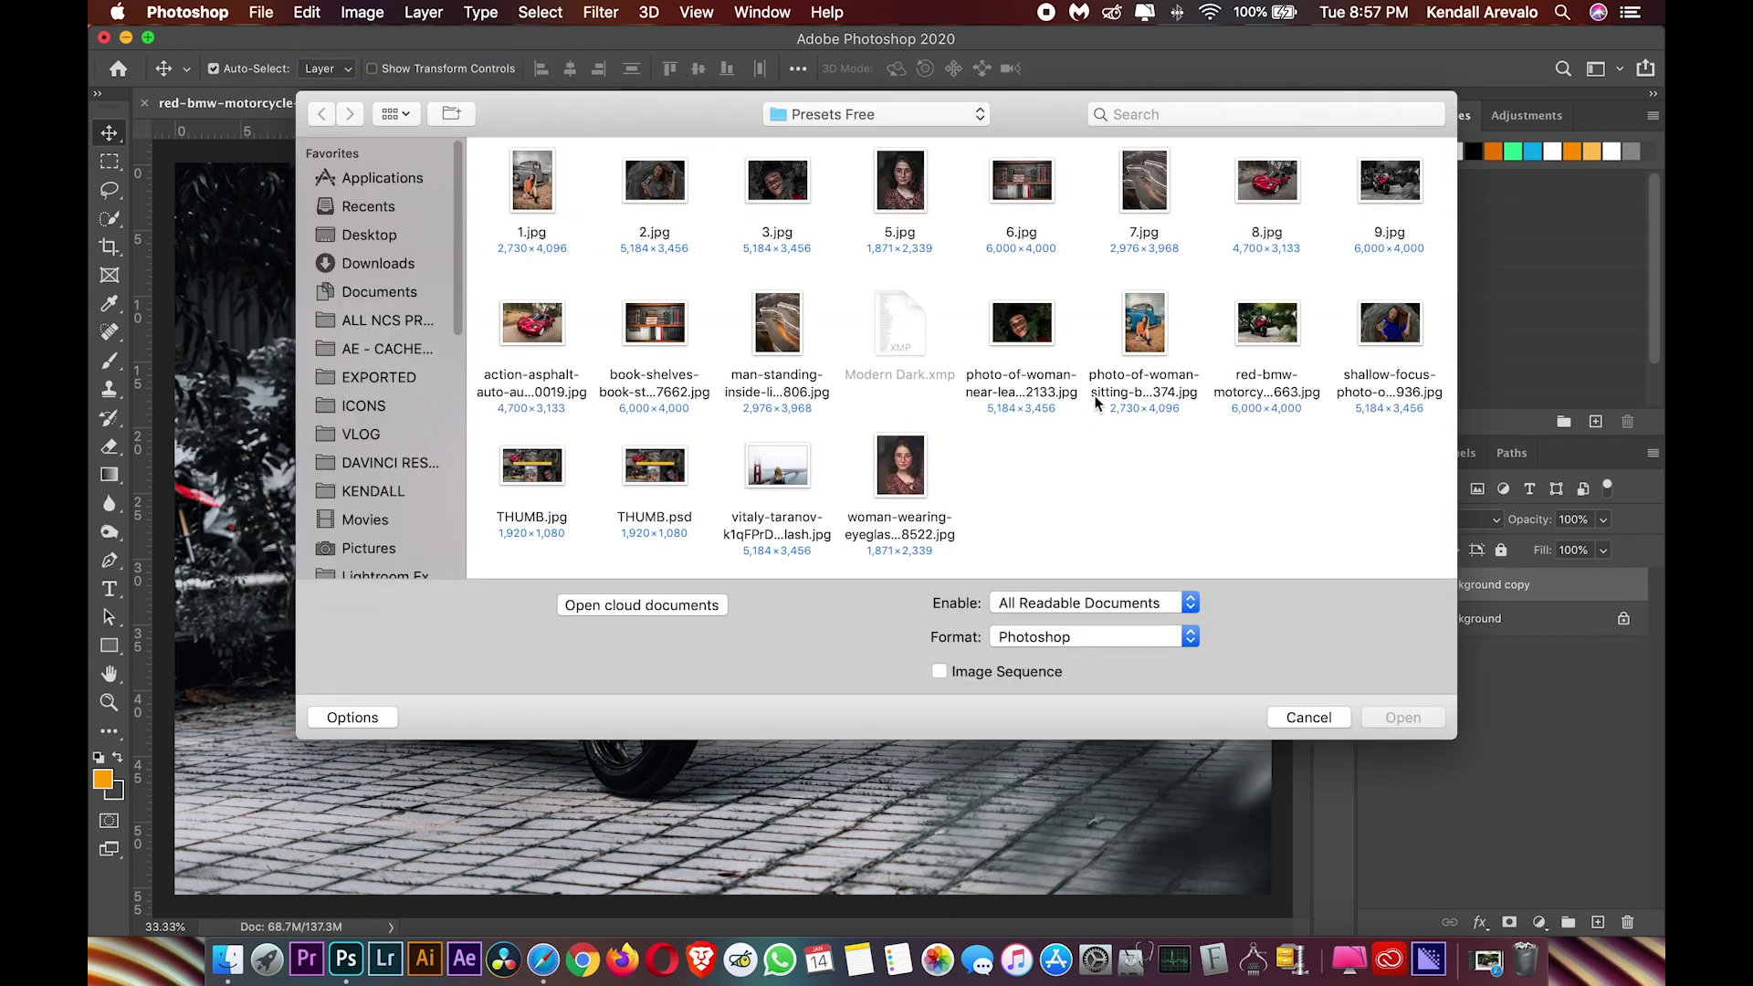
Open the woman-by-truck photo and duplicate its Background layer as Background copy
click(1148, 331)
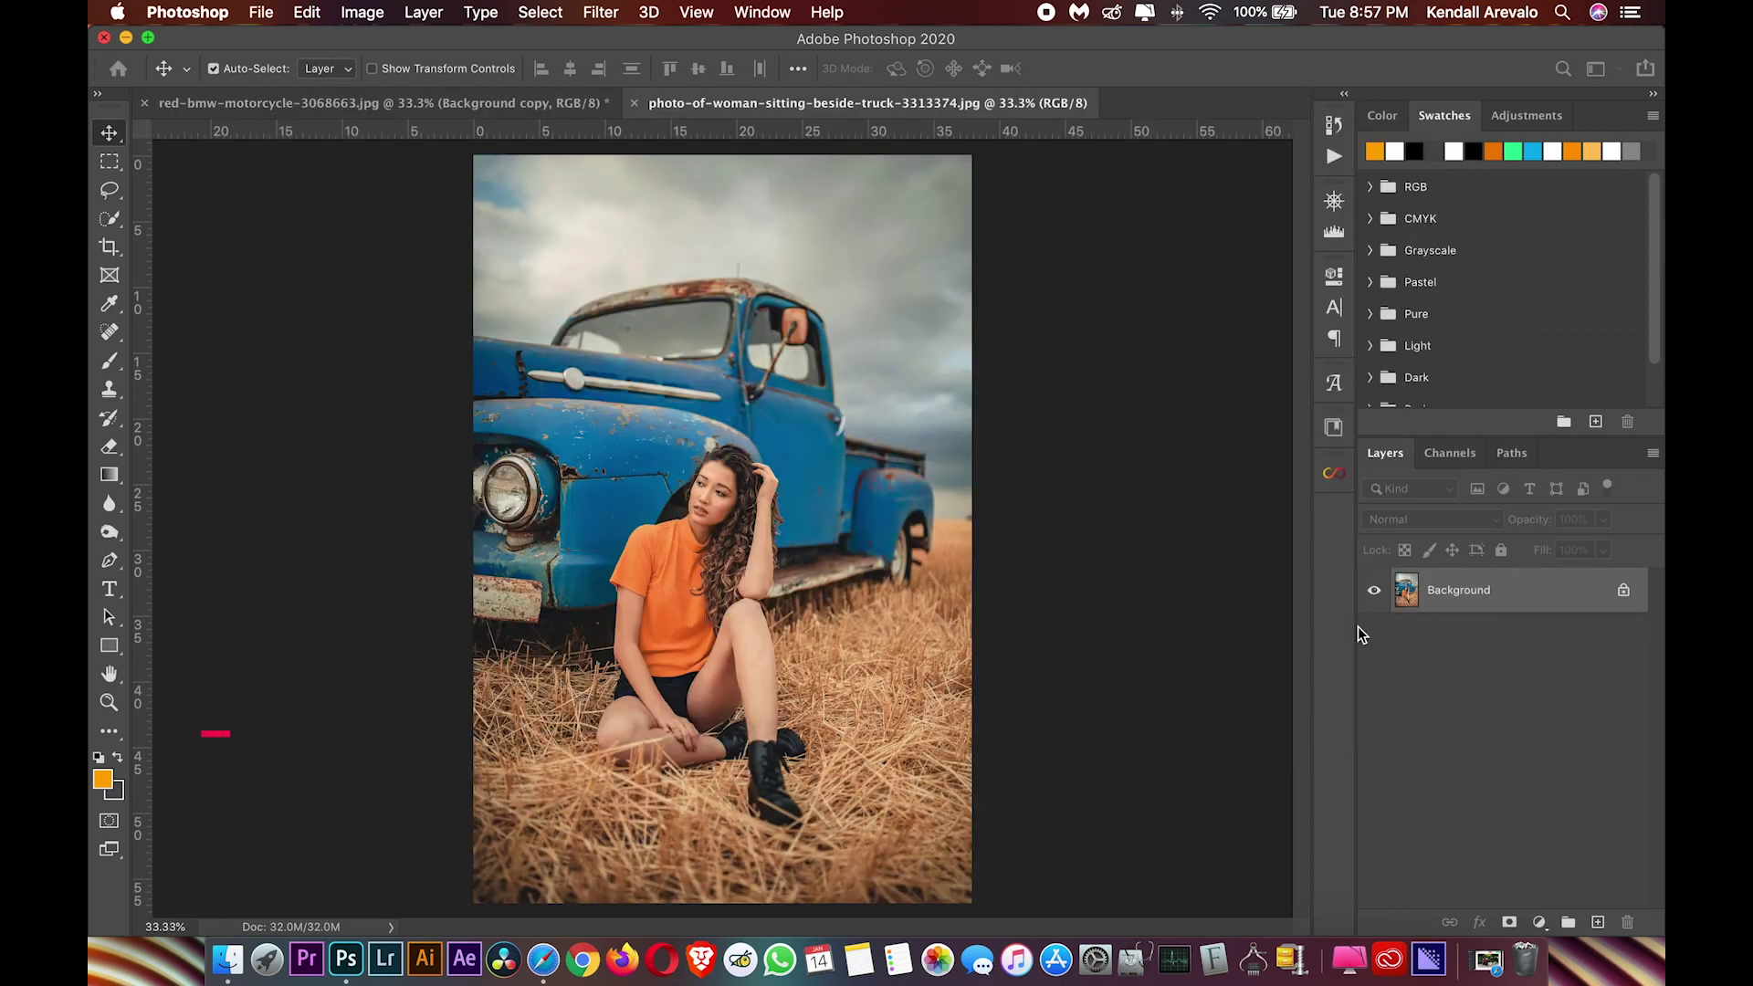
right_click(1433, 592)
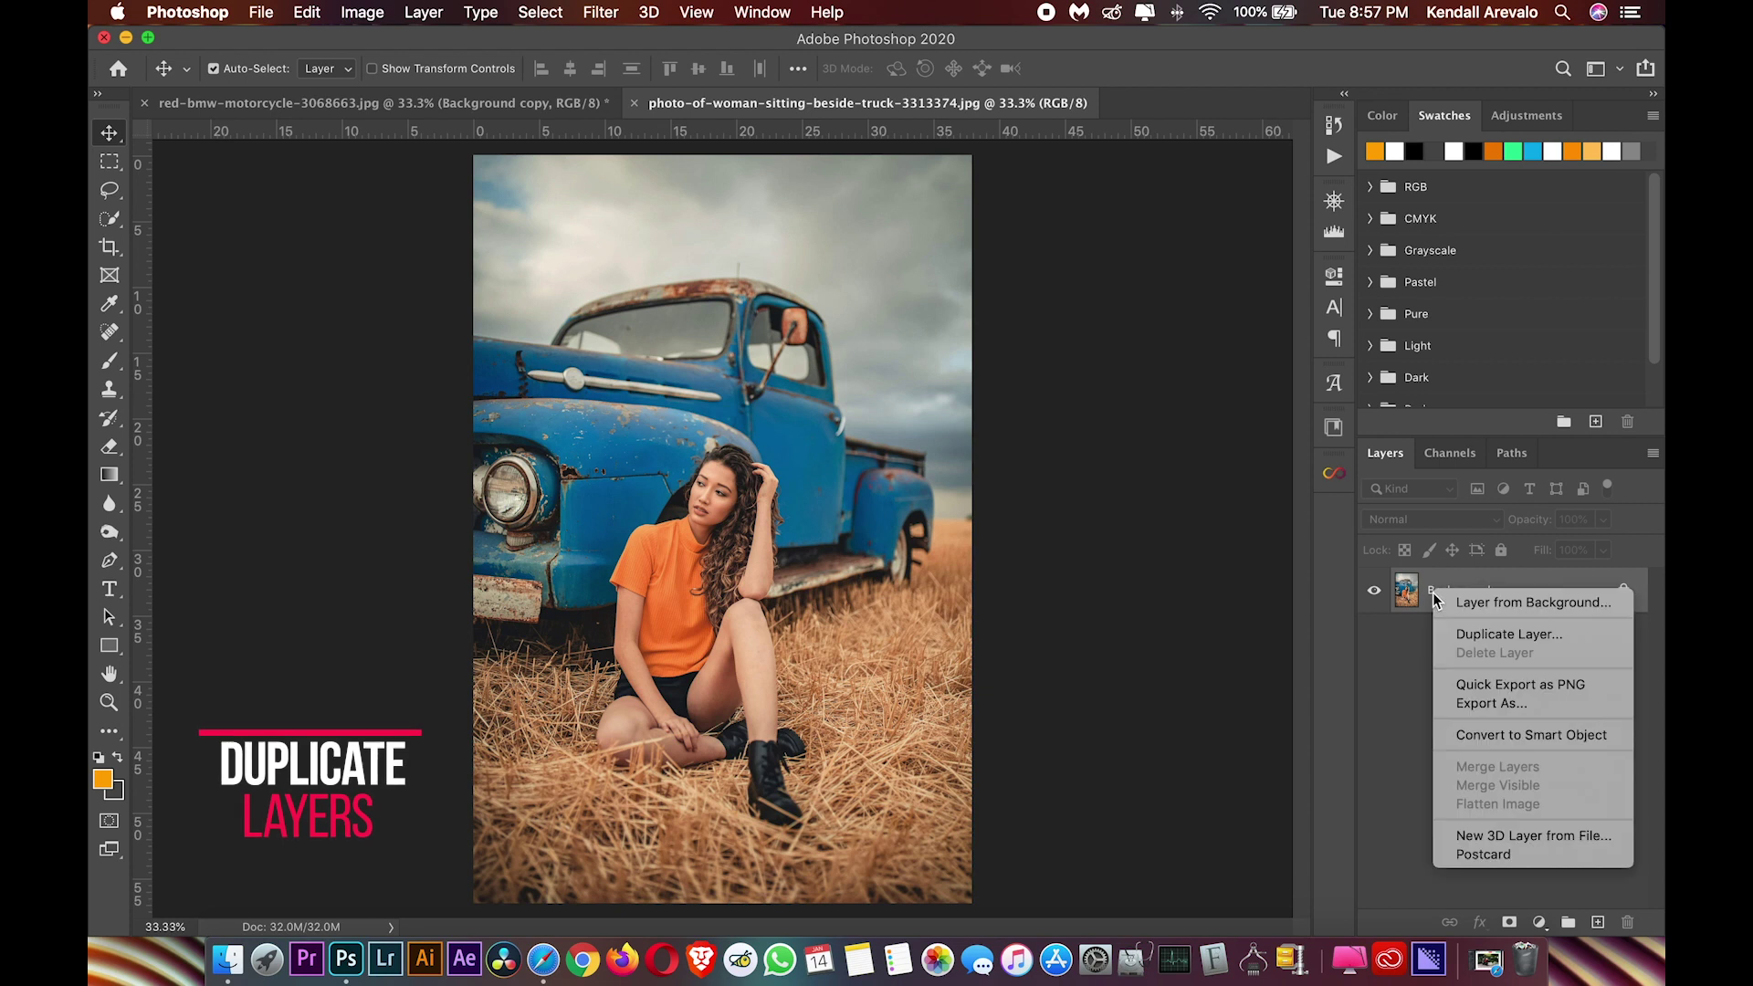
click(1463, 637)
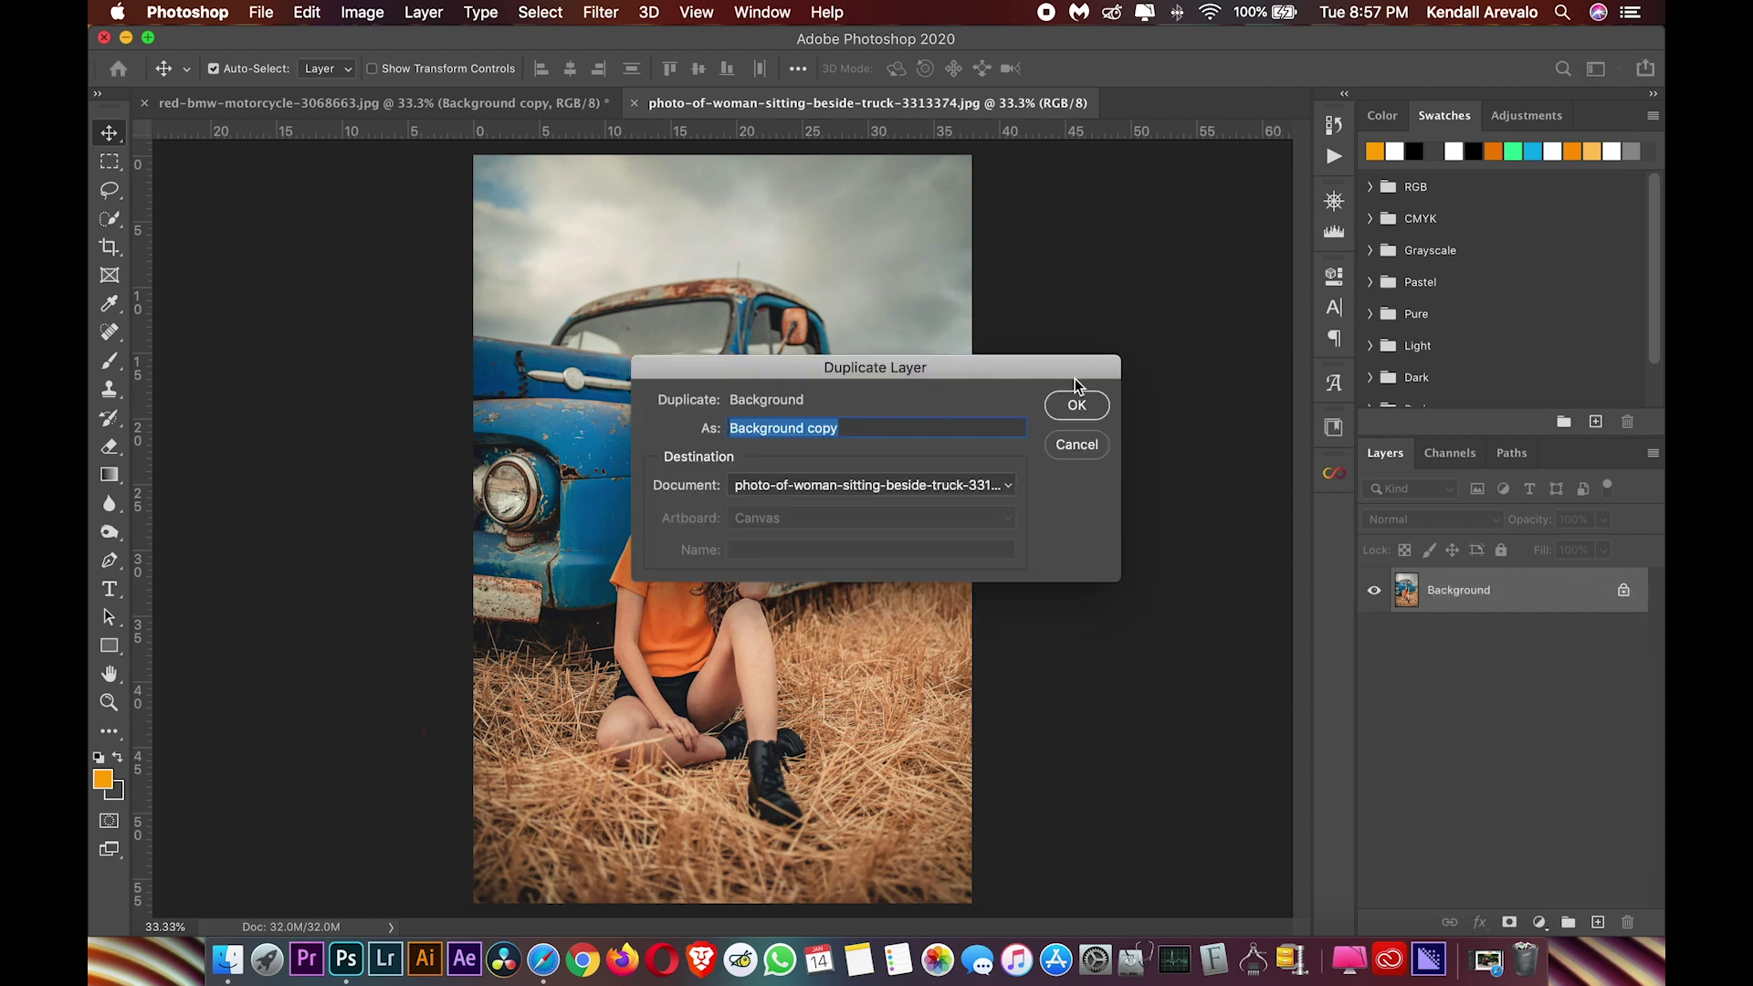
click(1075, 407)
click(601, 12)
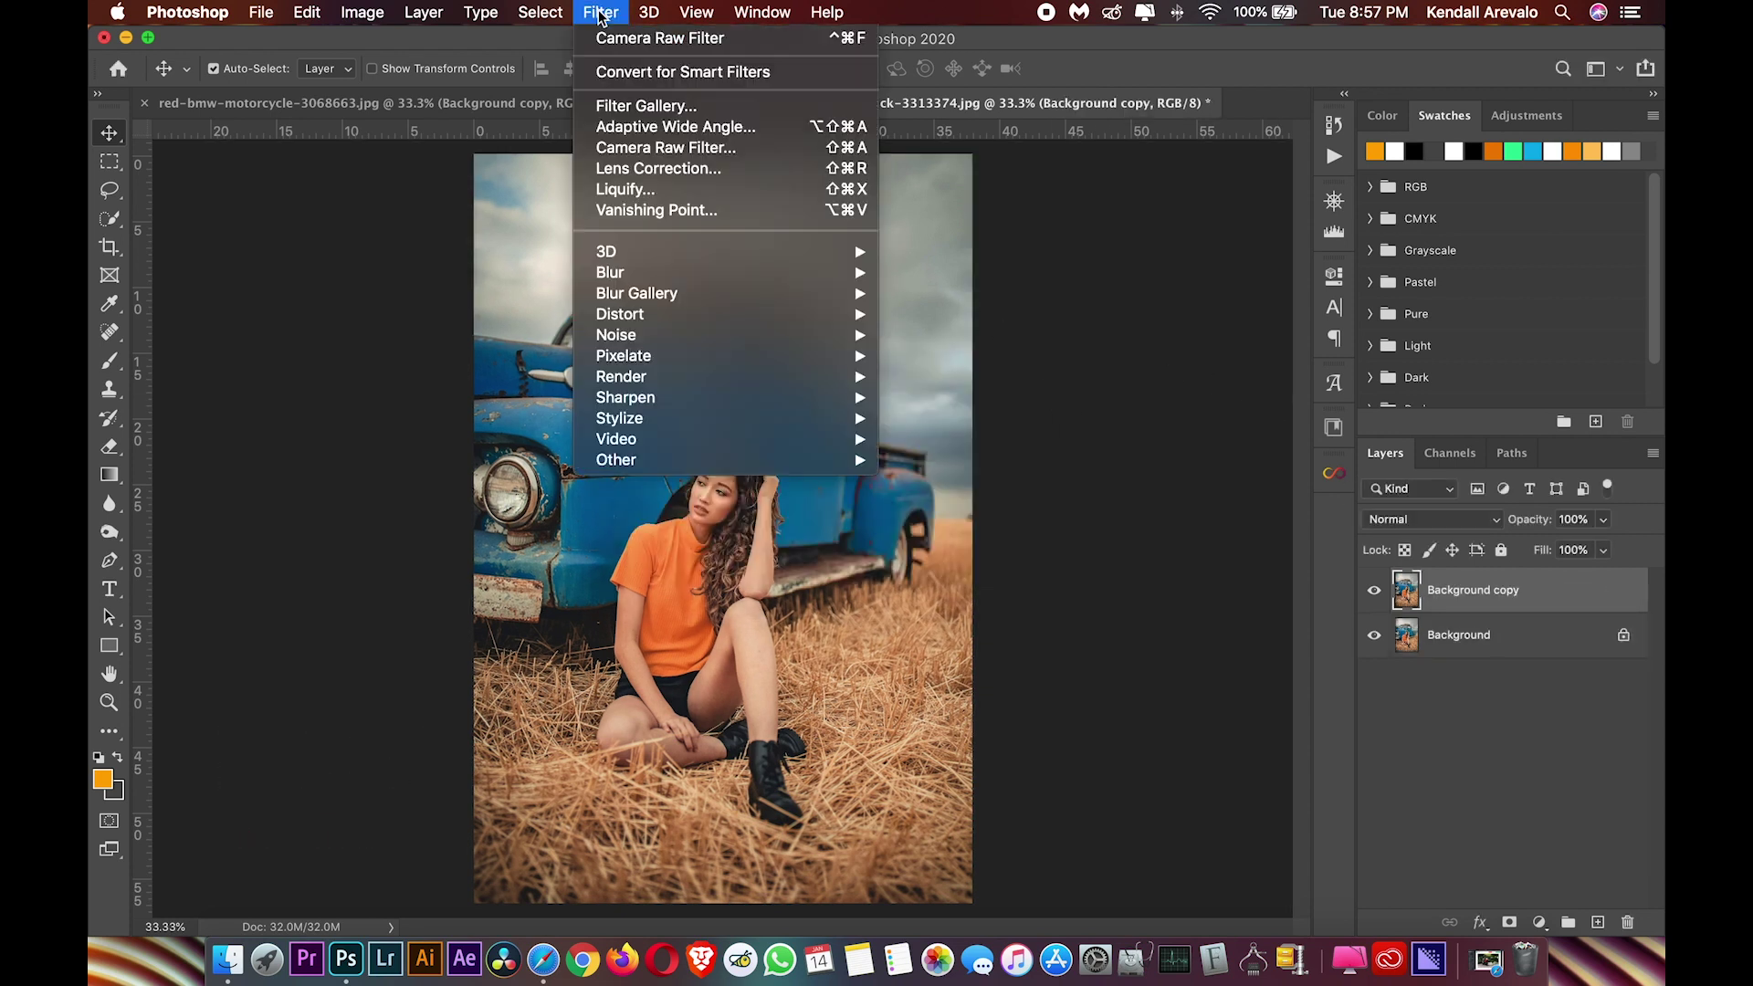
In Camera Raw's HSL Saturation, set Yellows, Greens, Aquas, Blues, Purples and Magentas to -100
click(633, 146)
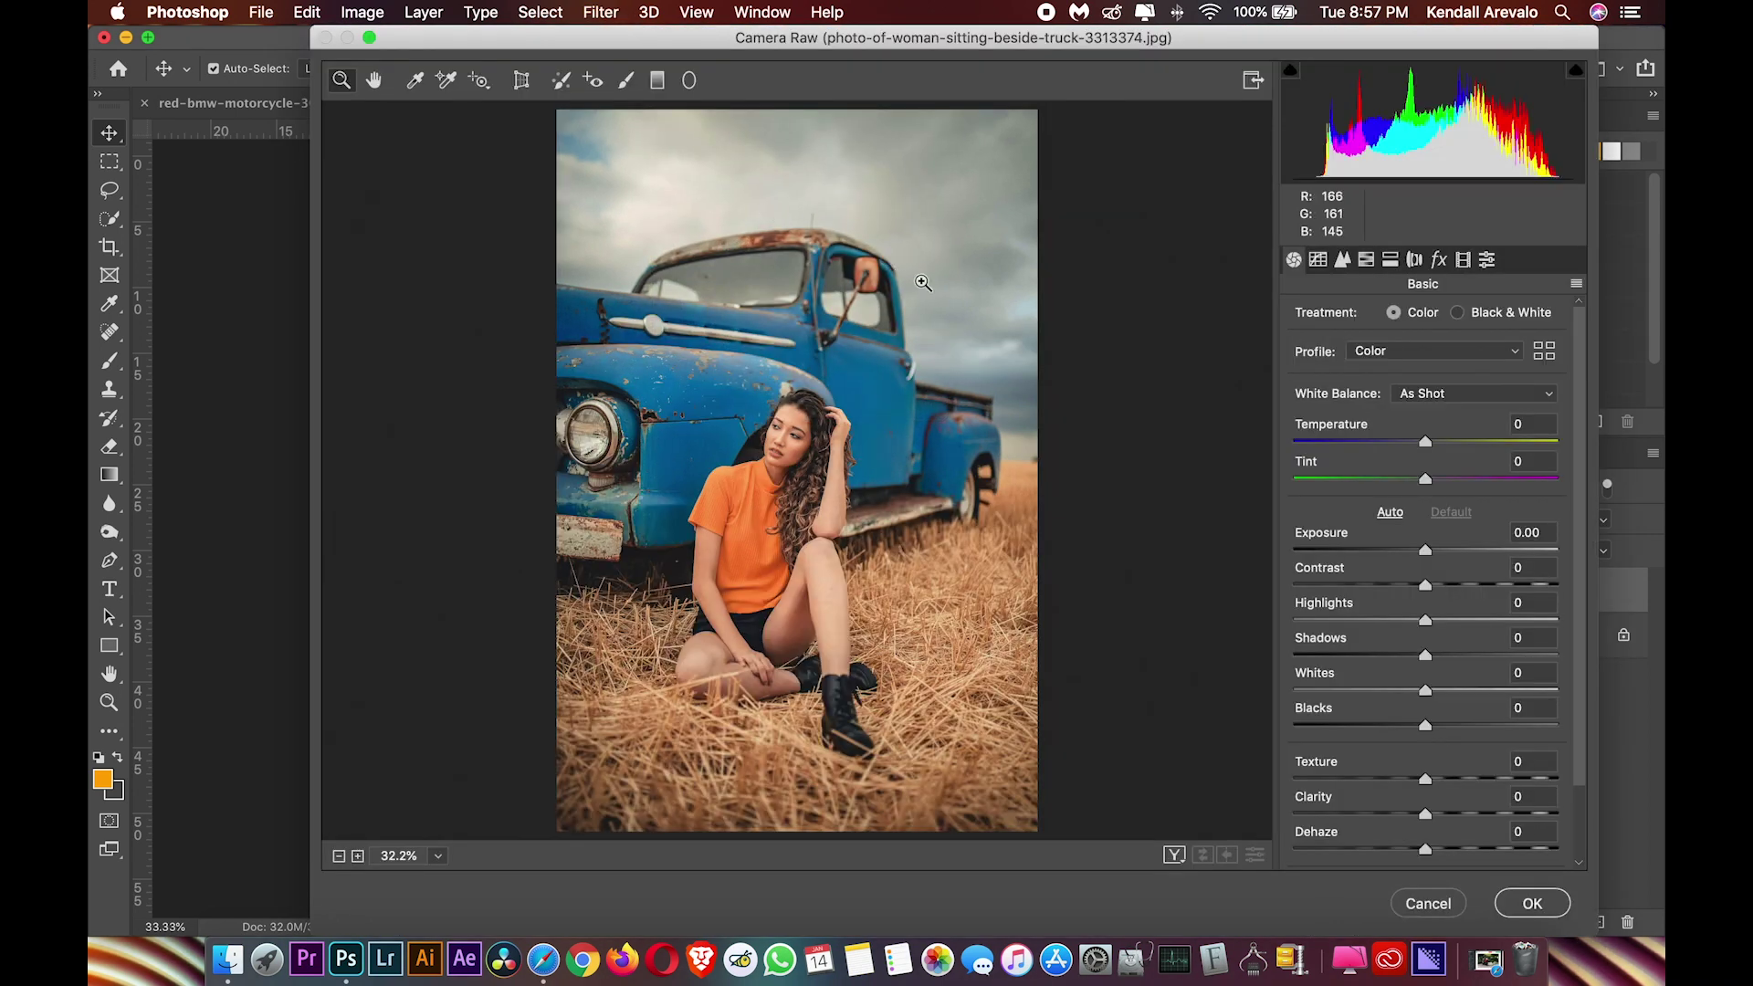
click(1366, 261)
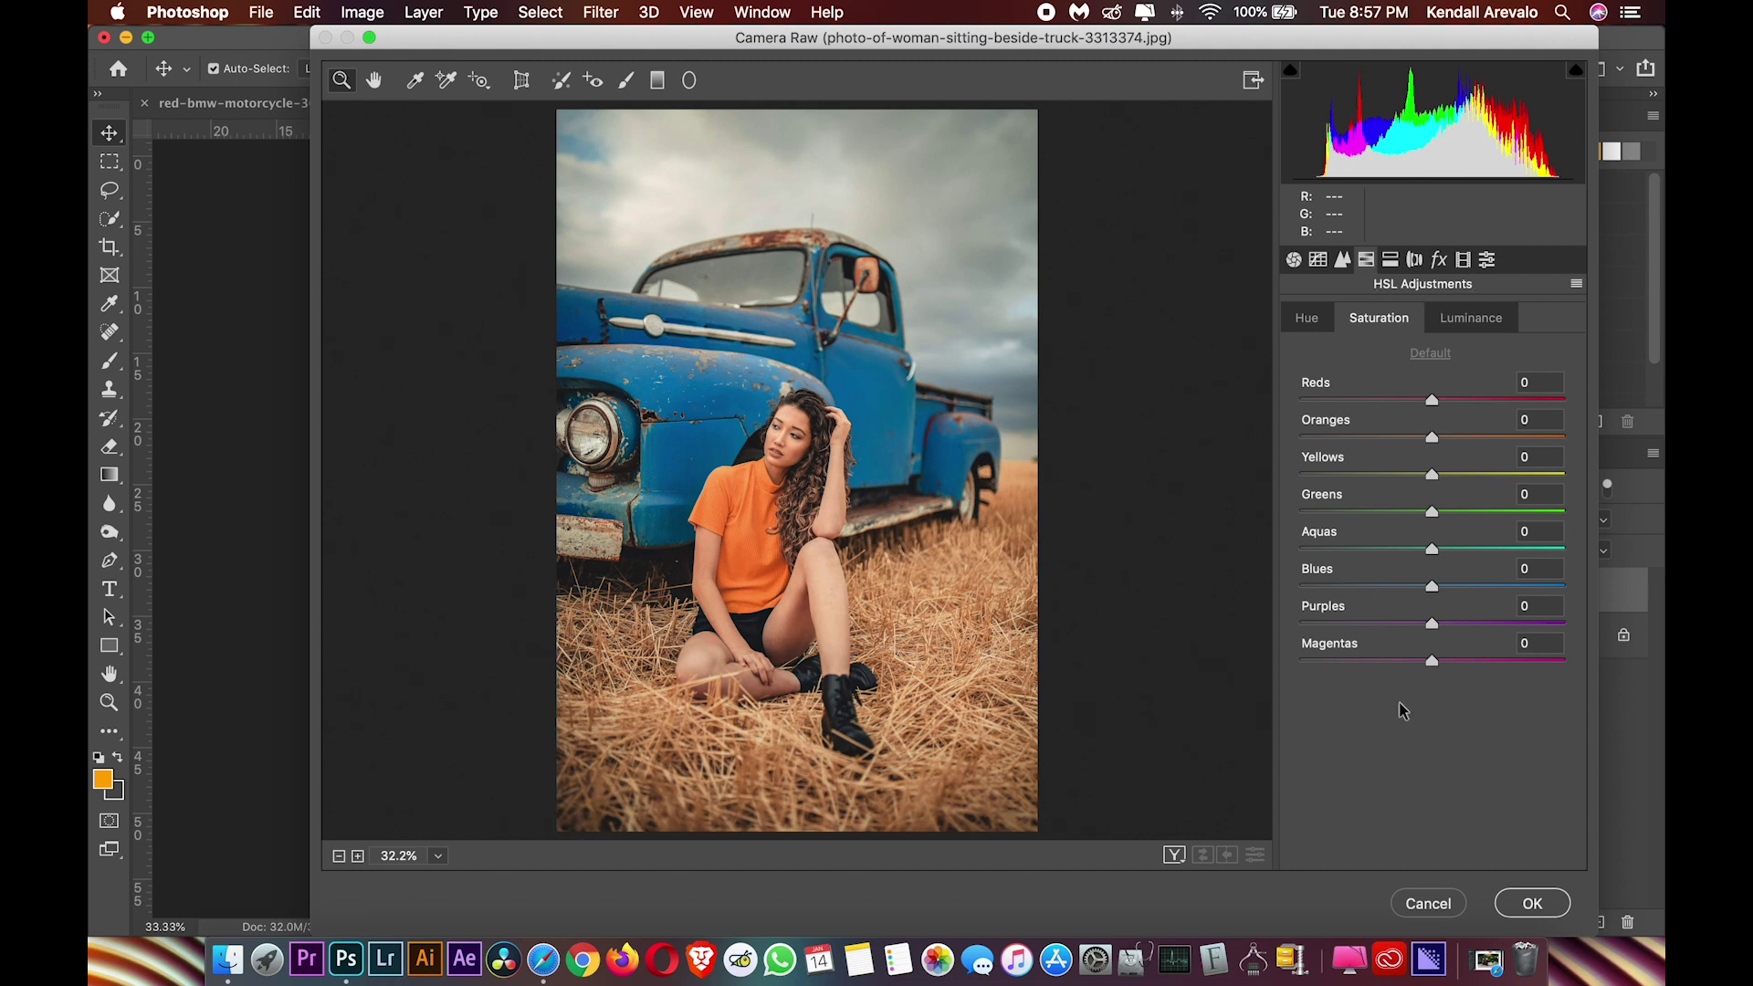
drag(1431, 475, 1300, 477)
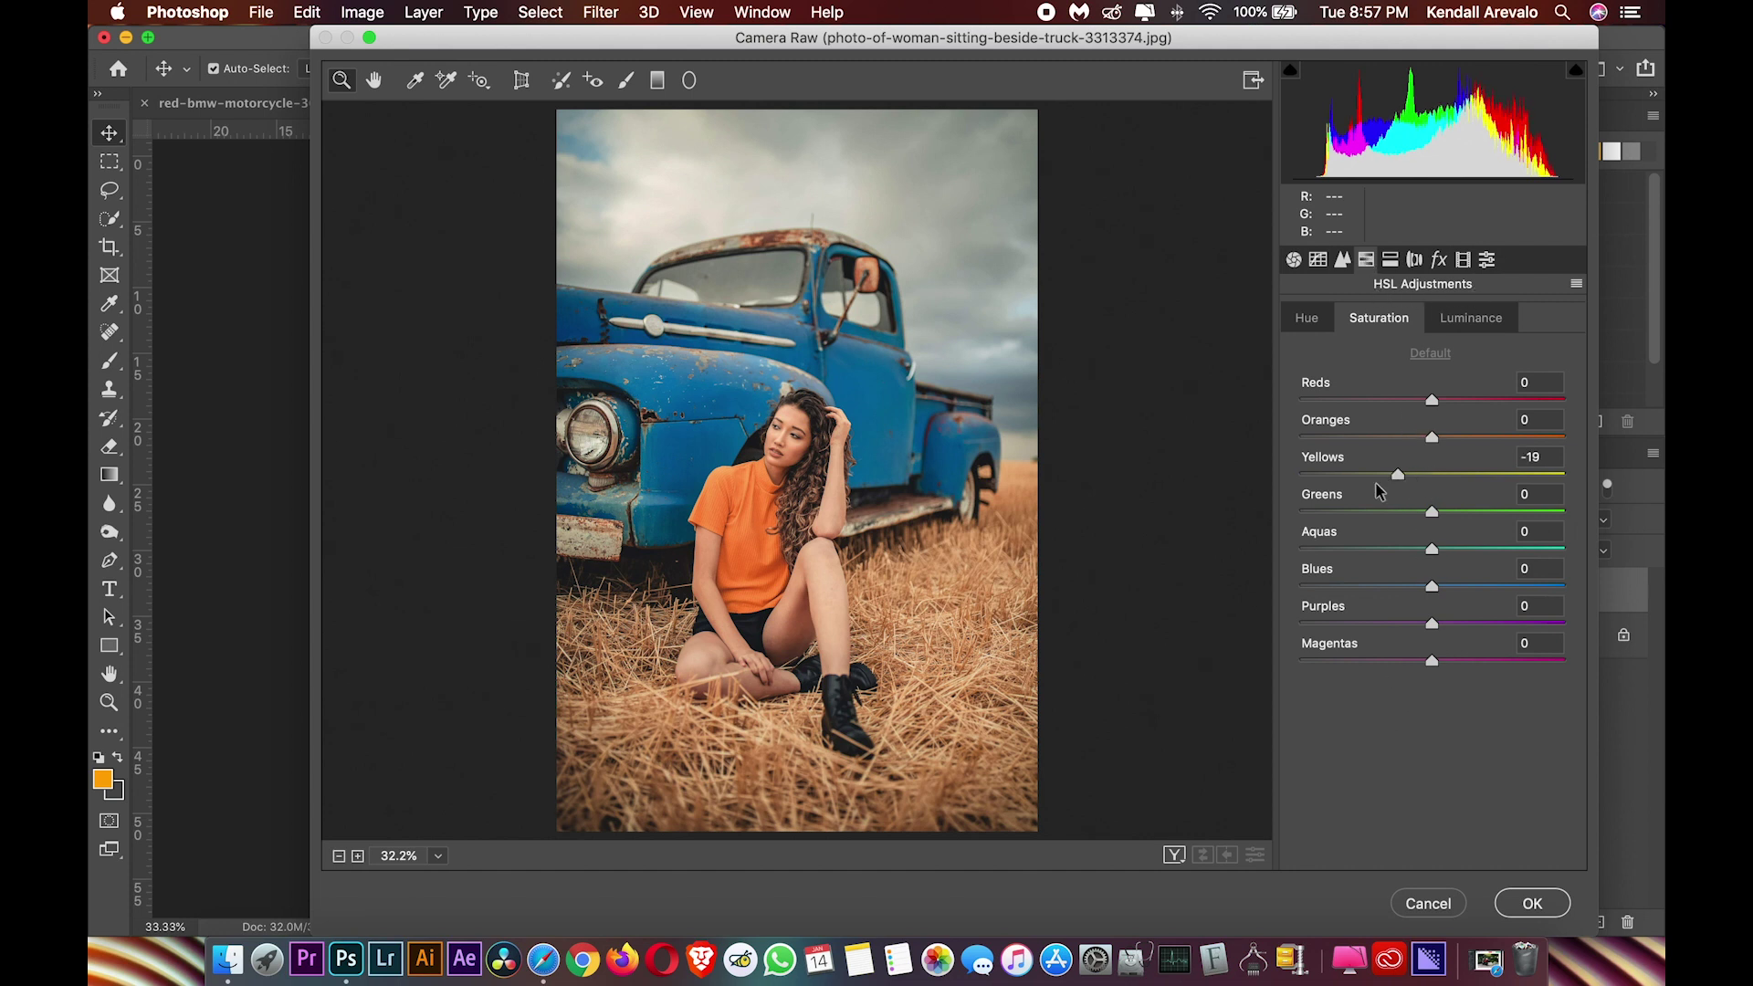
drag(1431, 513, 1300, 513)
drag(1432, 549, 1300, 548)
drag(1431, 586, 1300, 586)
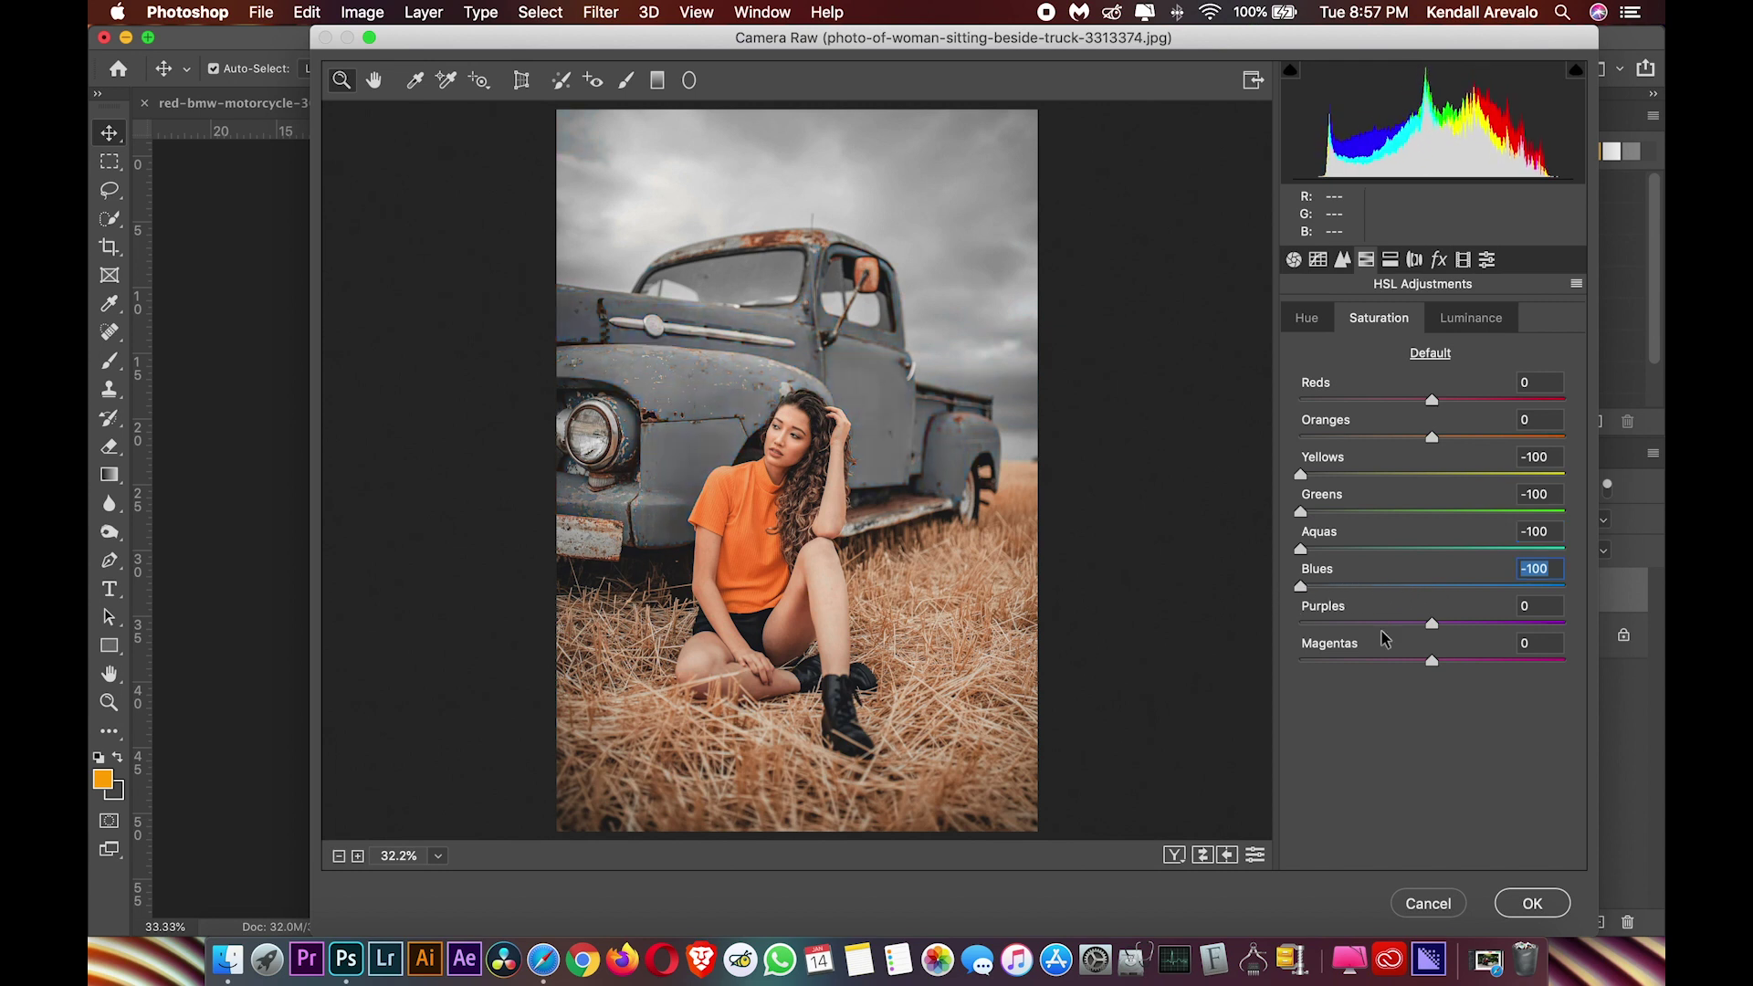
drag(1432, 624, 1300, 623)
drag(1431, 661, 1256, 662)
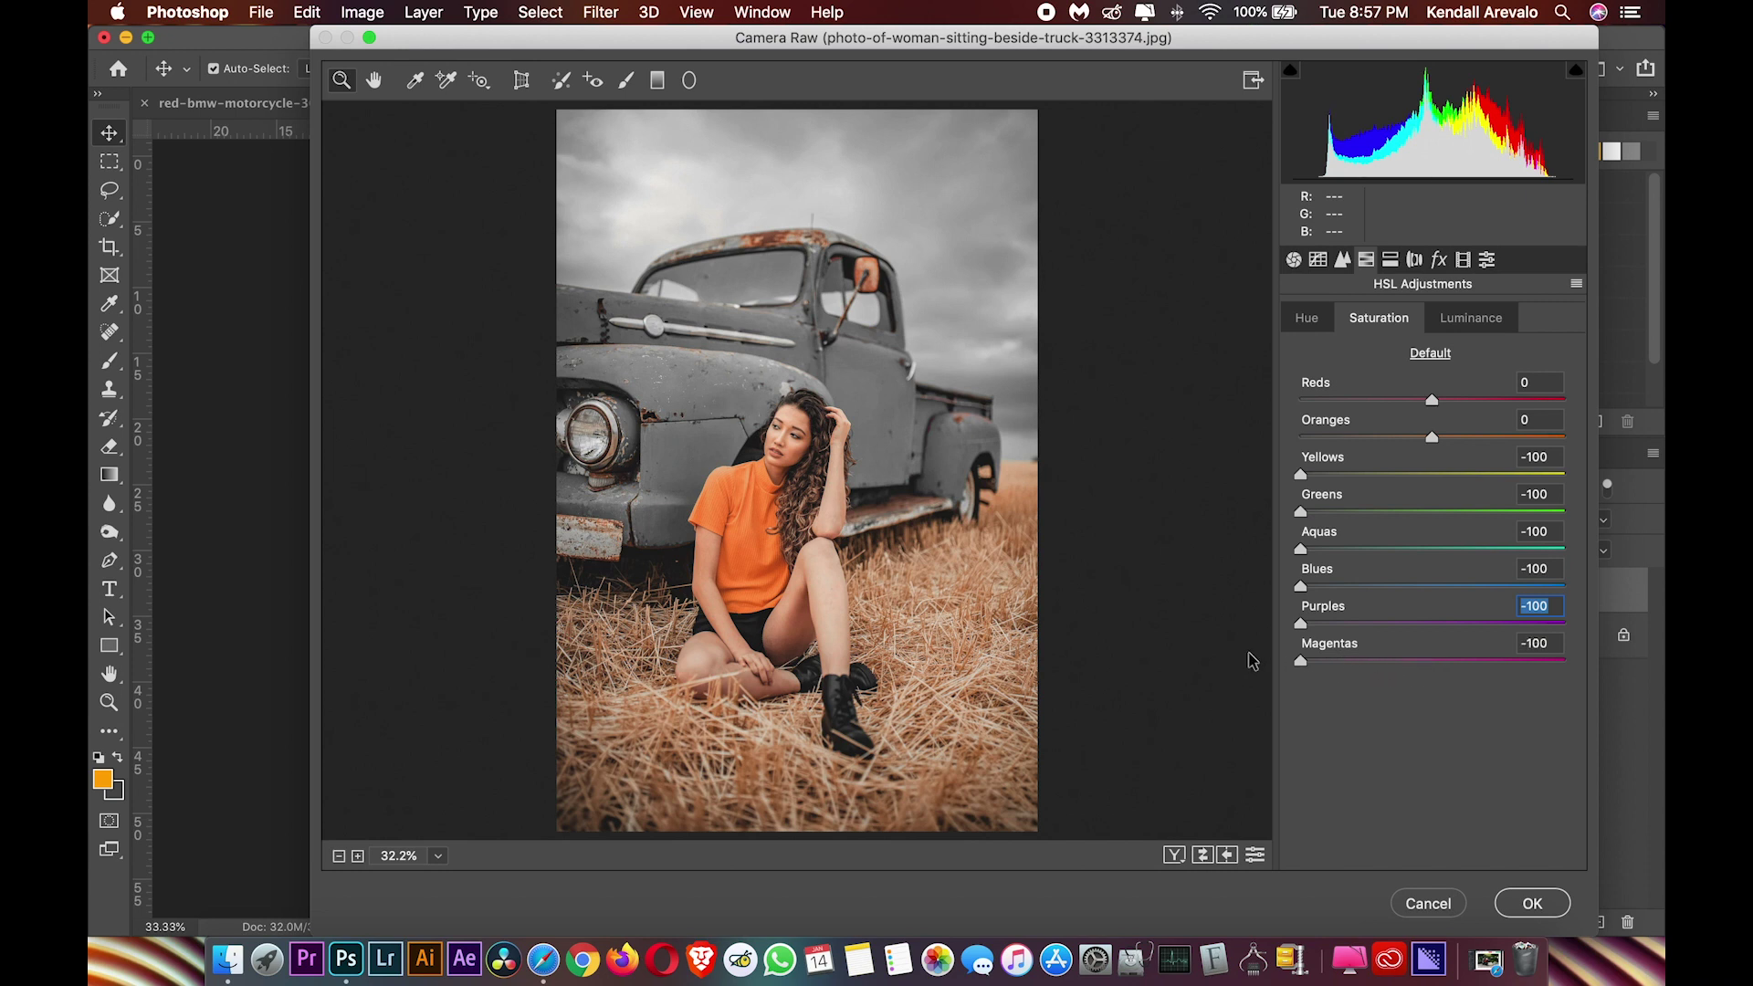
Darken Blues luminance to -70 and set hues to Reds +19, Oranges -7, Blues -24
click(1464, 324)
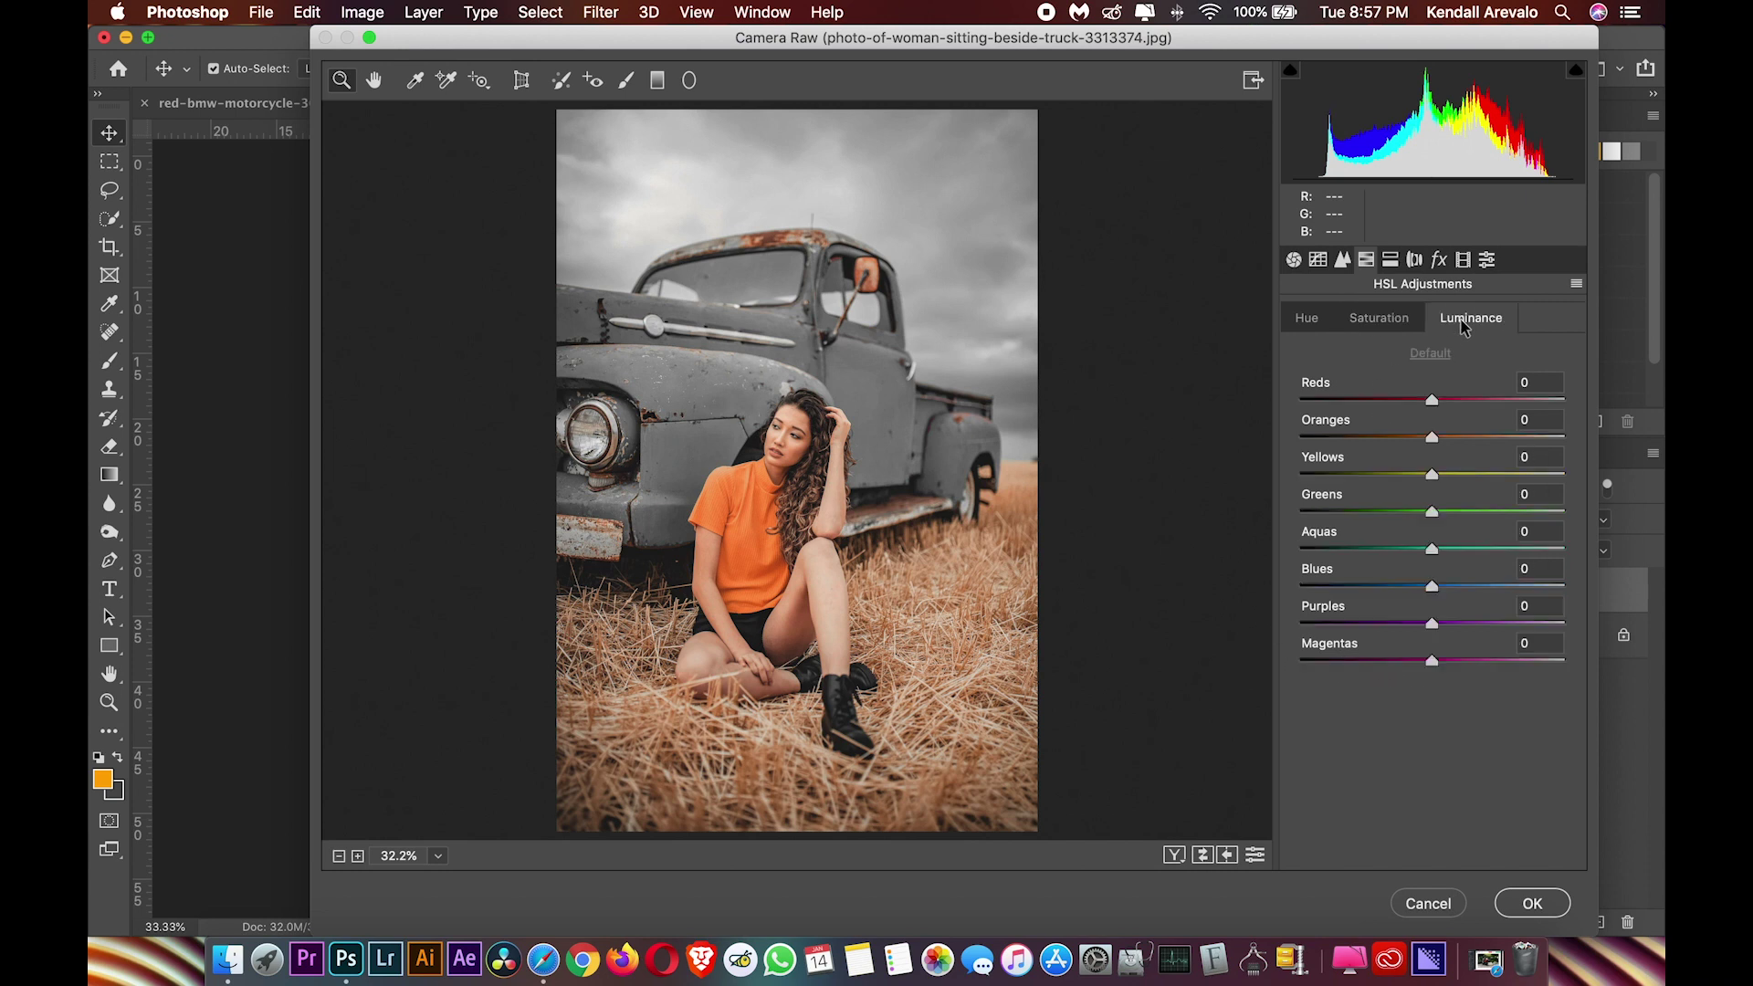
mouse_move(1431, 585)
mouse_down()
mouse_move(1321, 598)
mouse_move(1340, 599)
mouse_up()
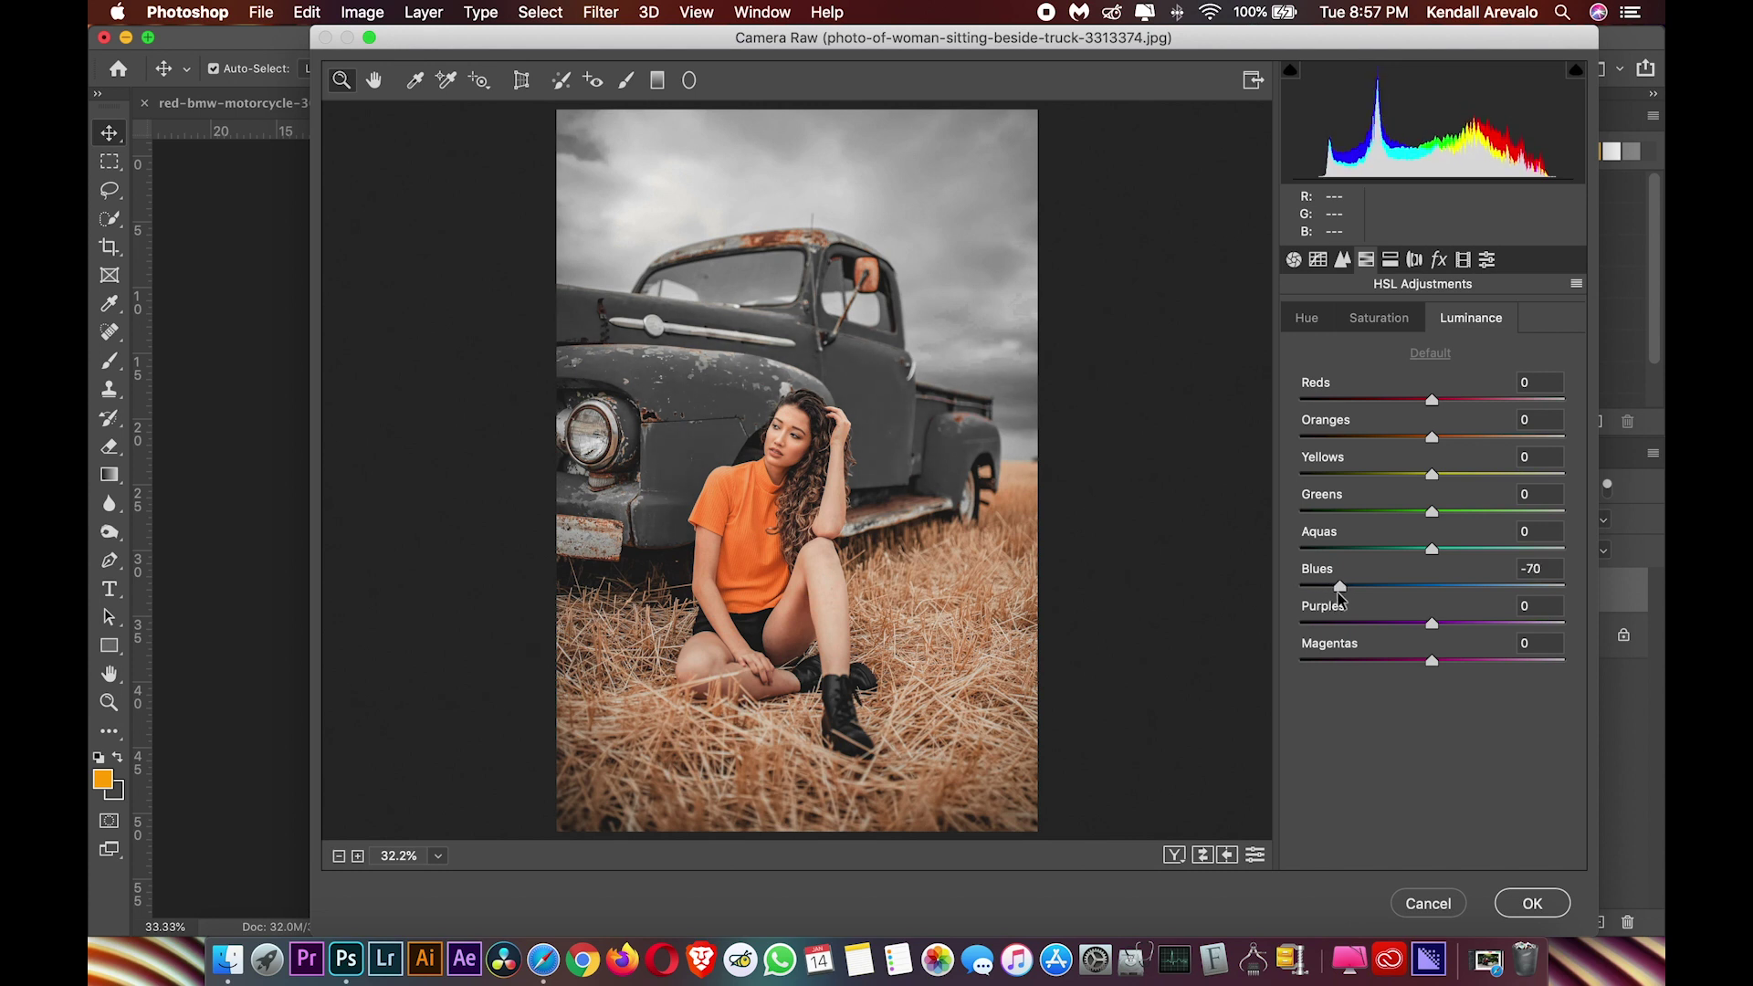
click(1316, 318)
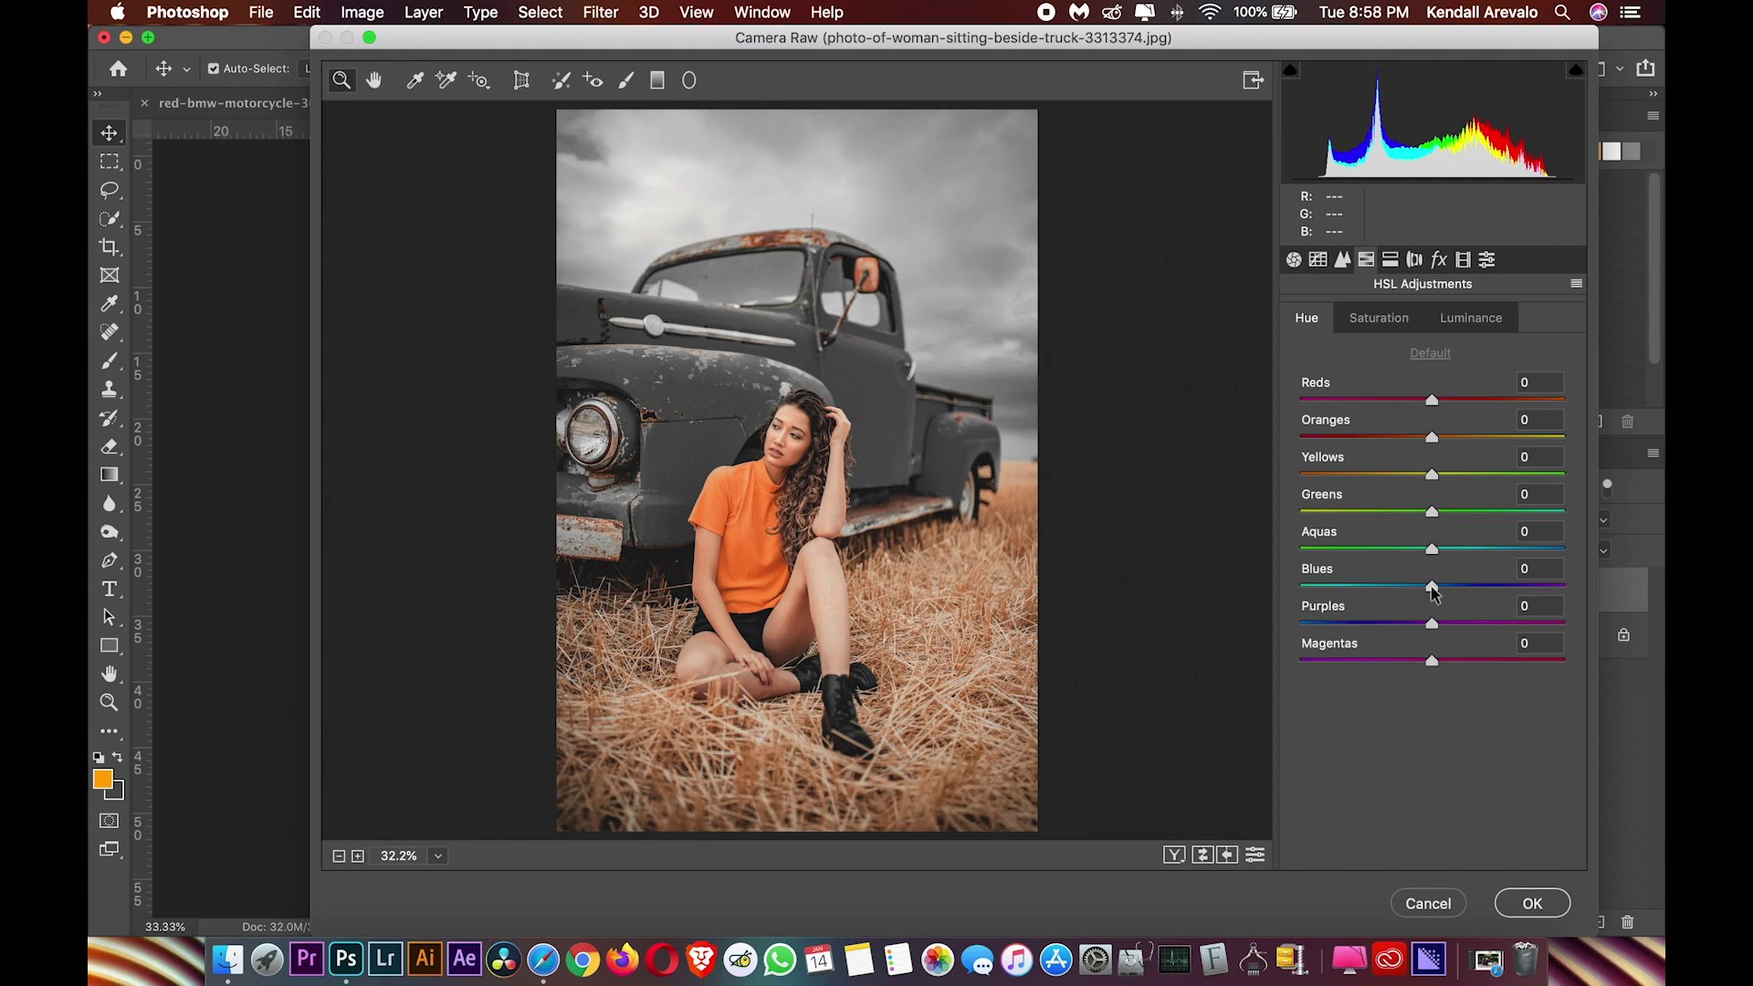
drag(1432, 437, 1428, 447)
drag(1443, 444, 1426, 447)
drag(1465, 405, 1457, 405)
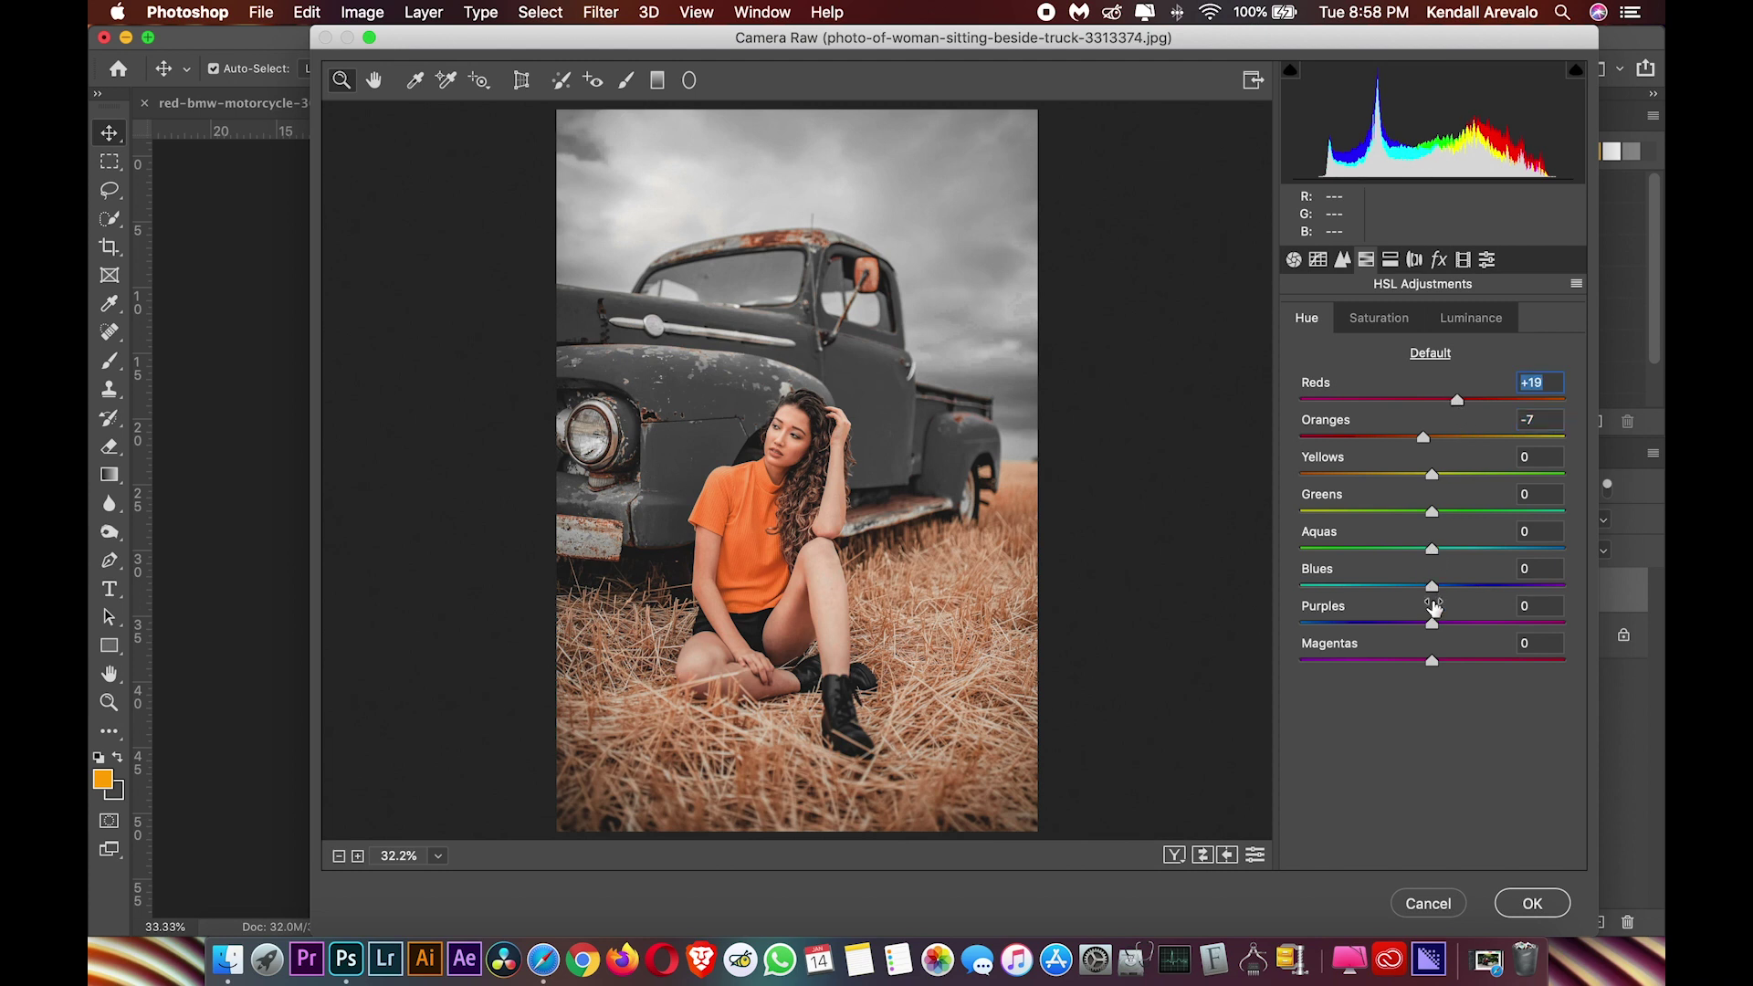
drag(1431, 587, 1393, 587)
mouse_move(1392, 589)
mouse_down()
mouse_move(1449, 595)
mouse_move(1400, 589)
mouse_up()
Lower Oranges luminance to -7 after reviewing the saturation and hue settings
click(1383, 322)
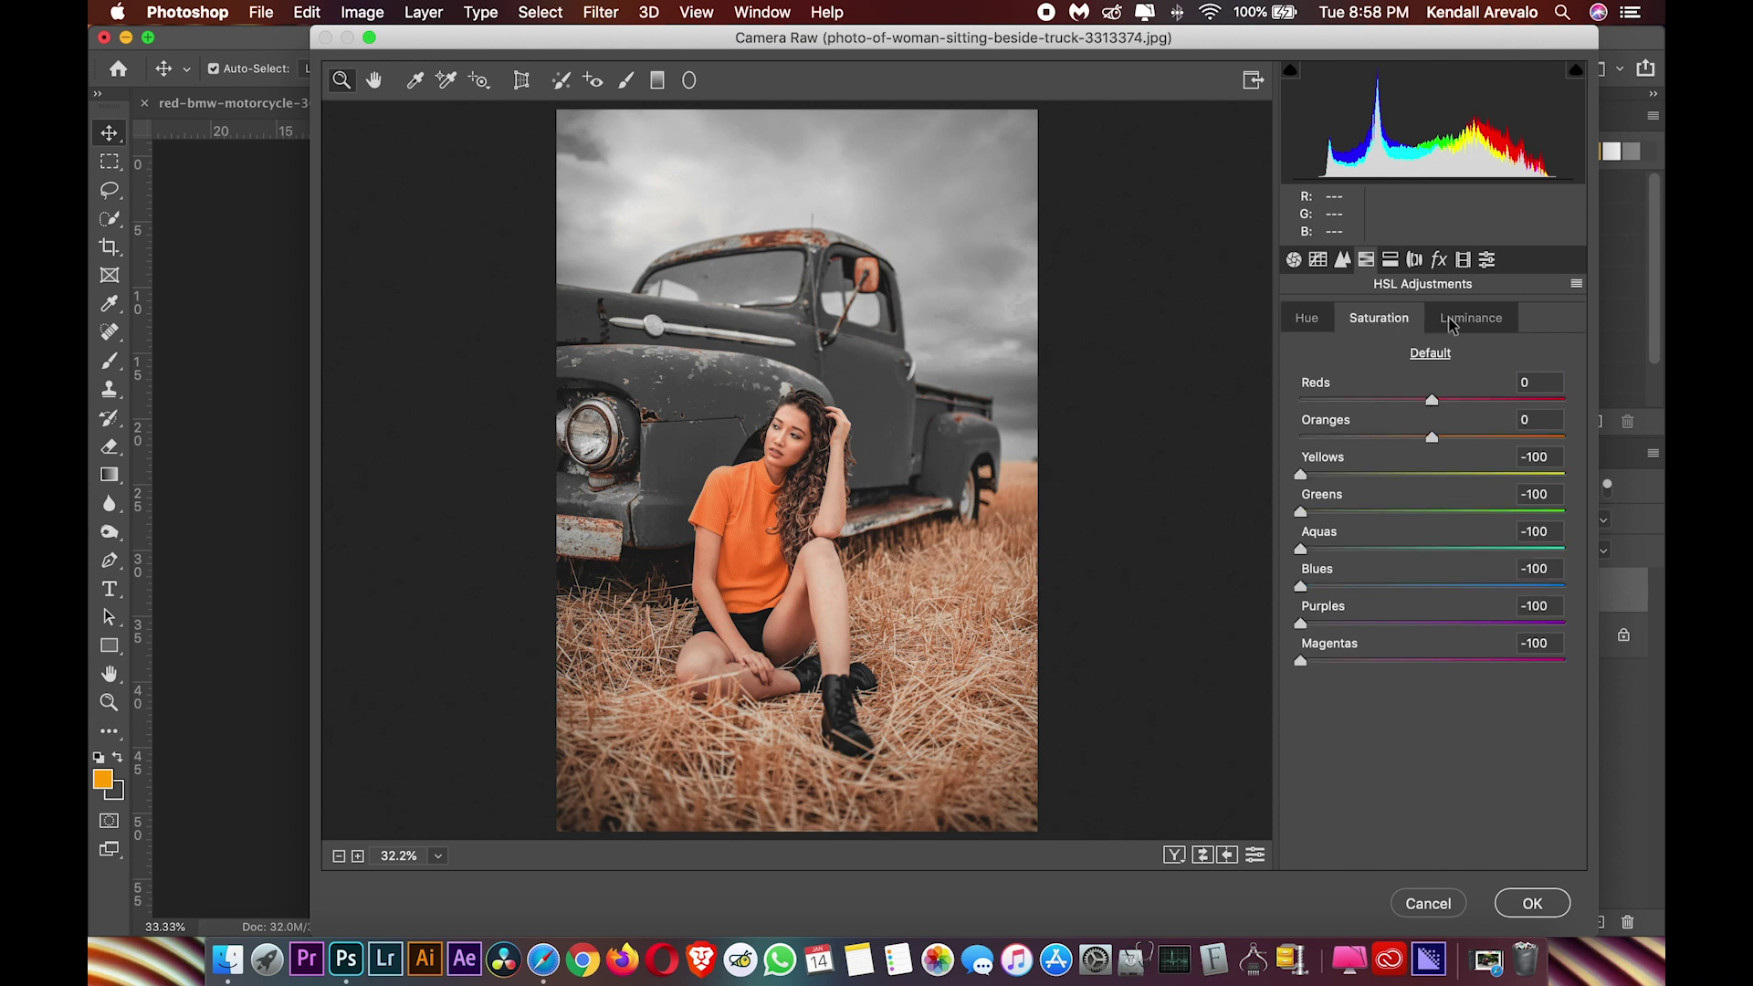
click(1458, 324)
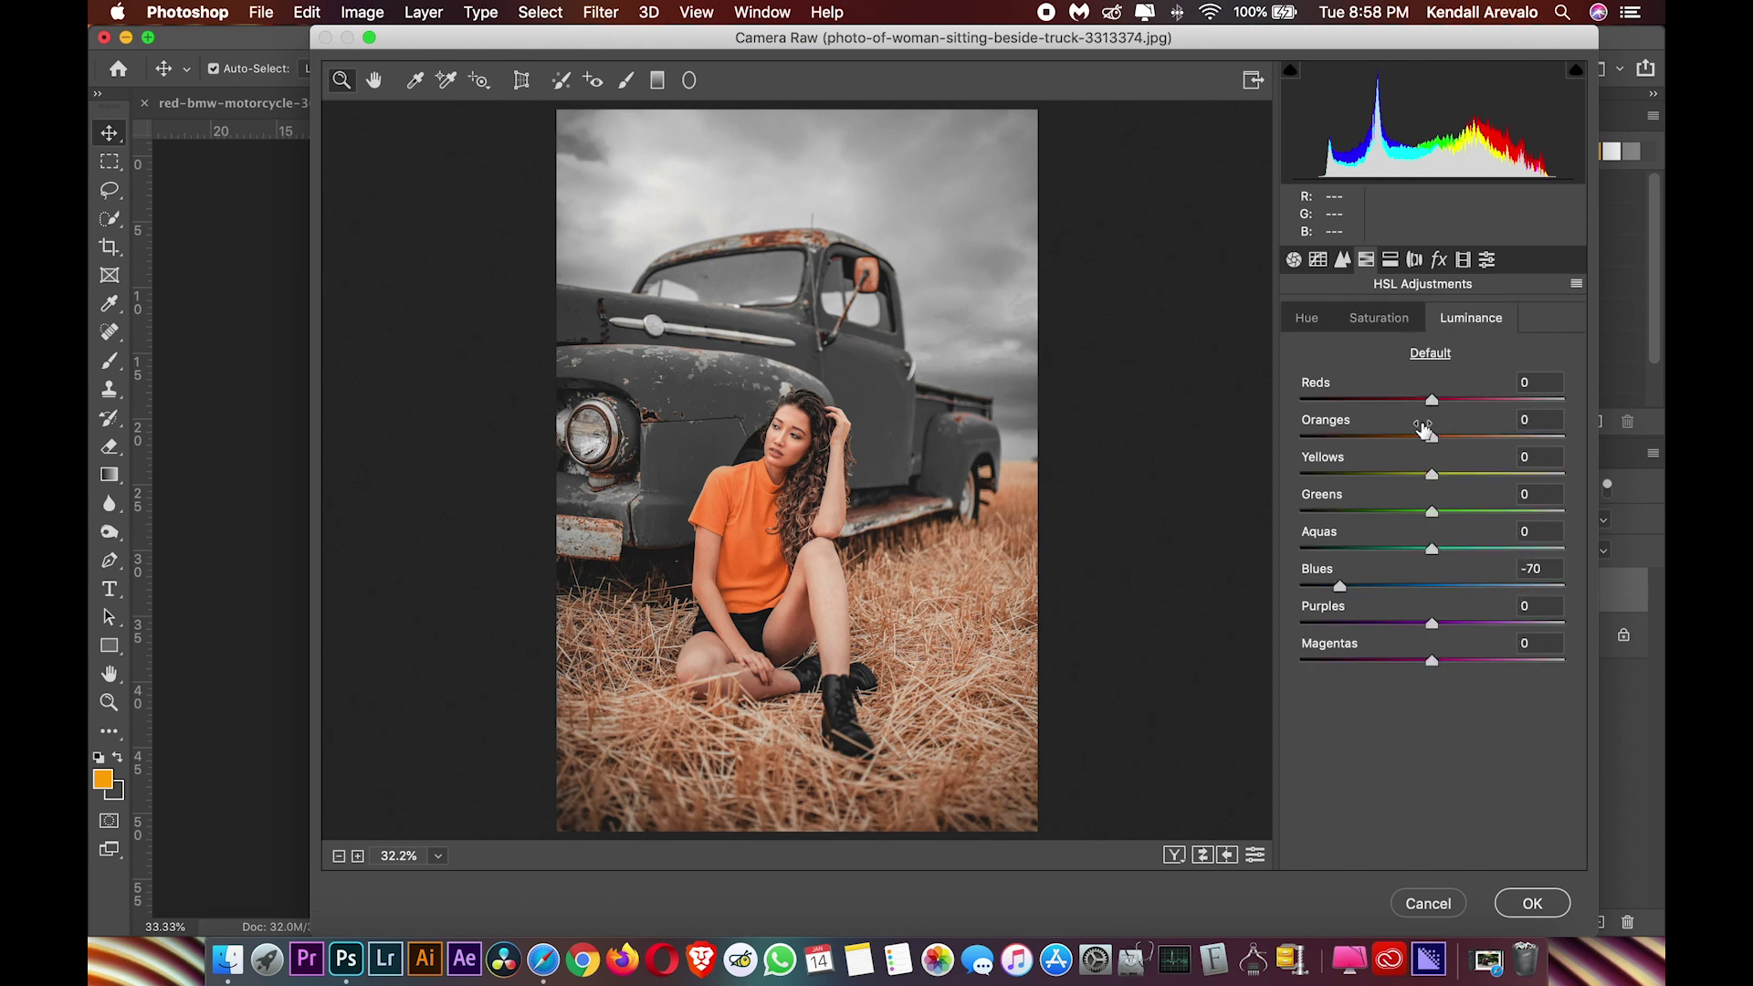
drag(1433, 439, 1420, 442)
click(1305, 324)
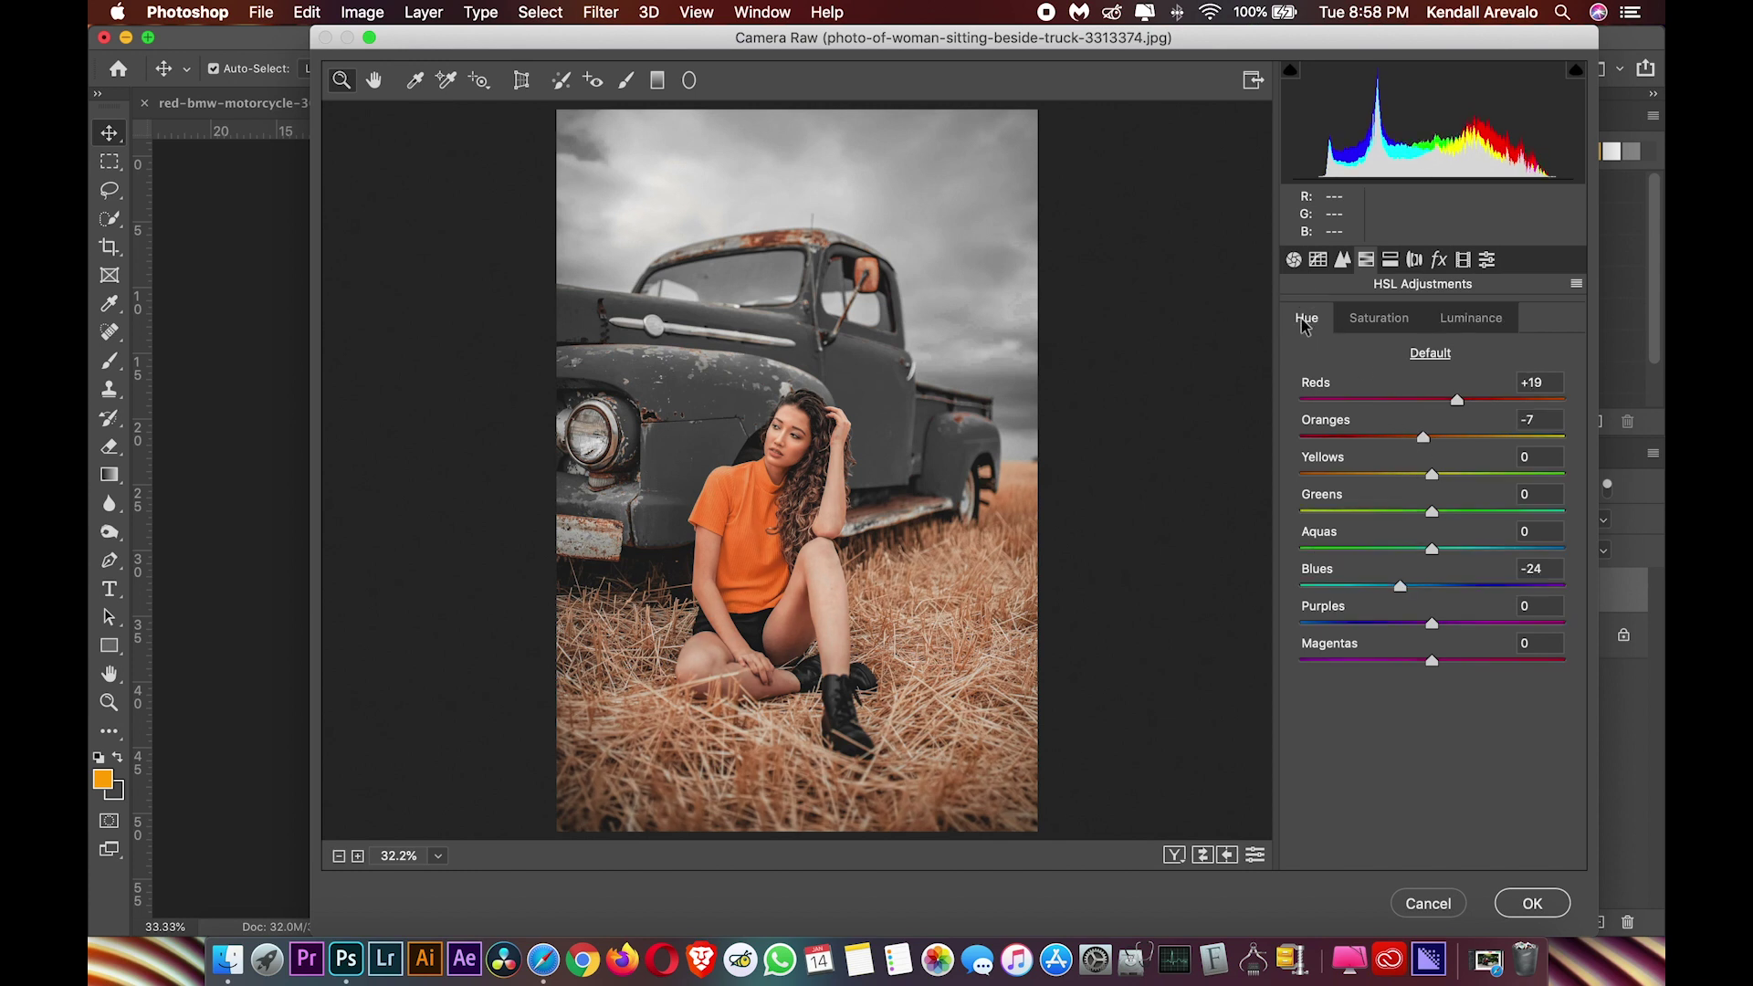
click(1294, 261)
In Basic, raise Contrast to +10 and lower Blacks to -16
drag(1426, 585, 1440, 589)
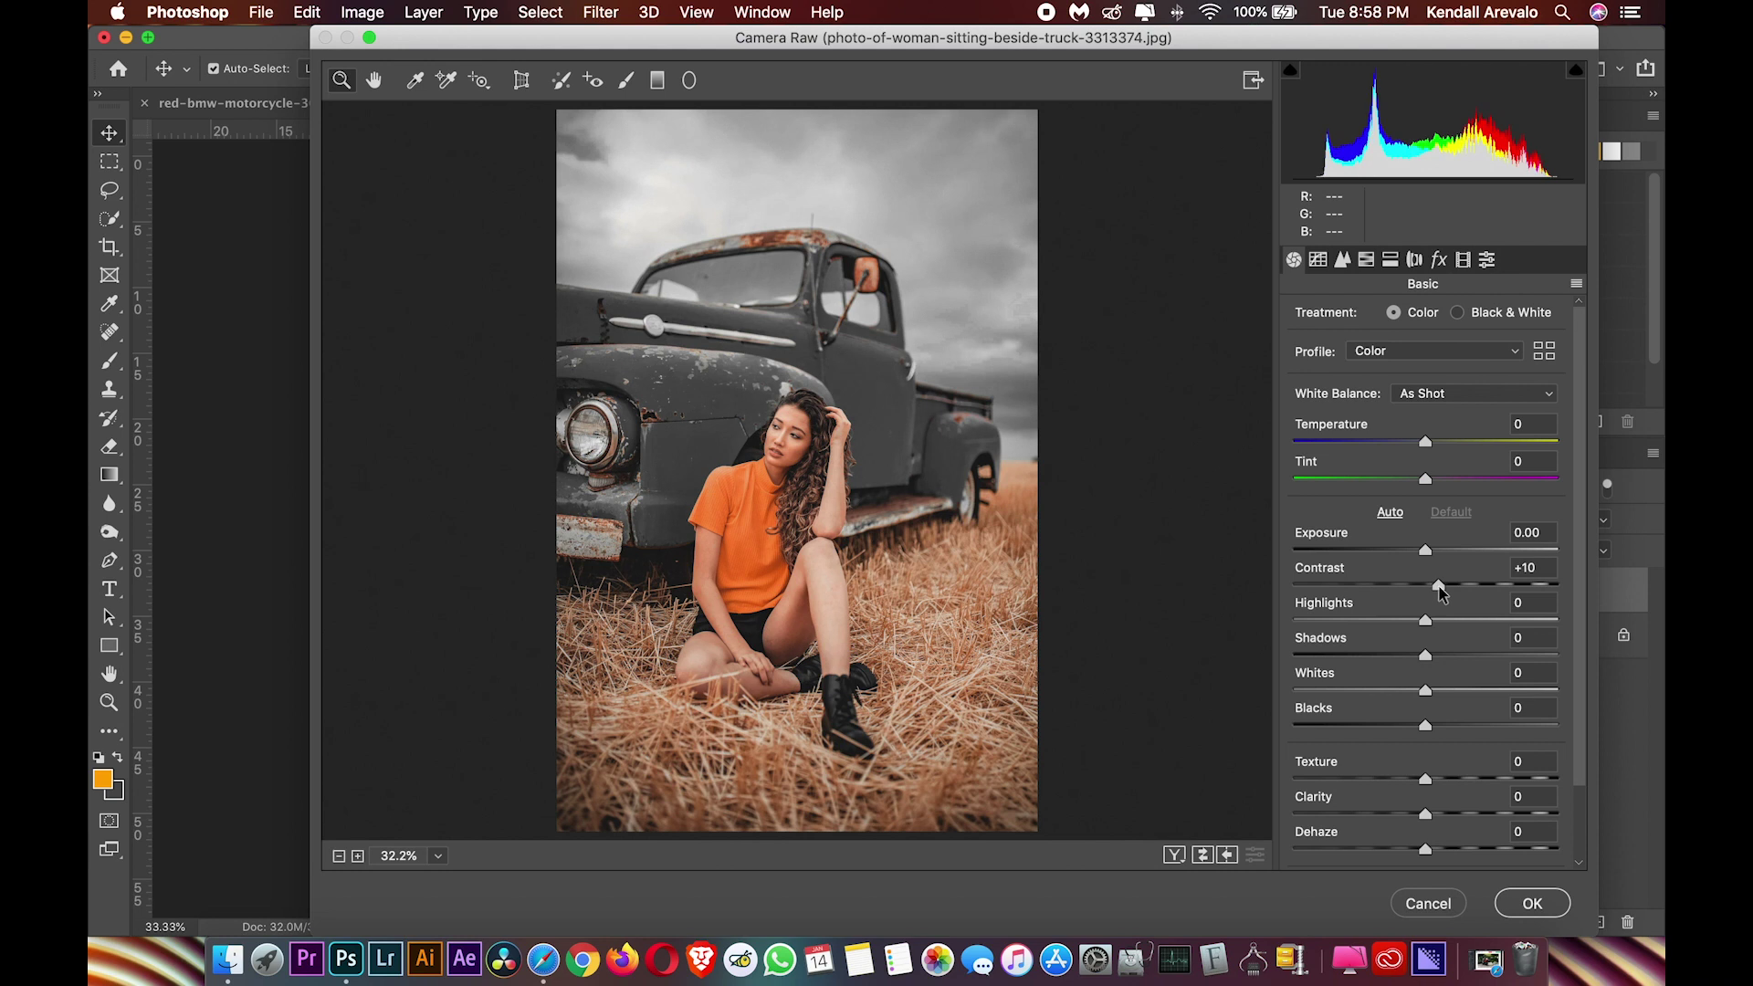
drag(1425, 725, 1405, 727)
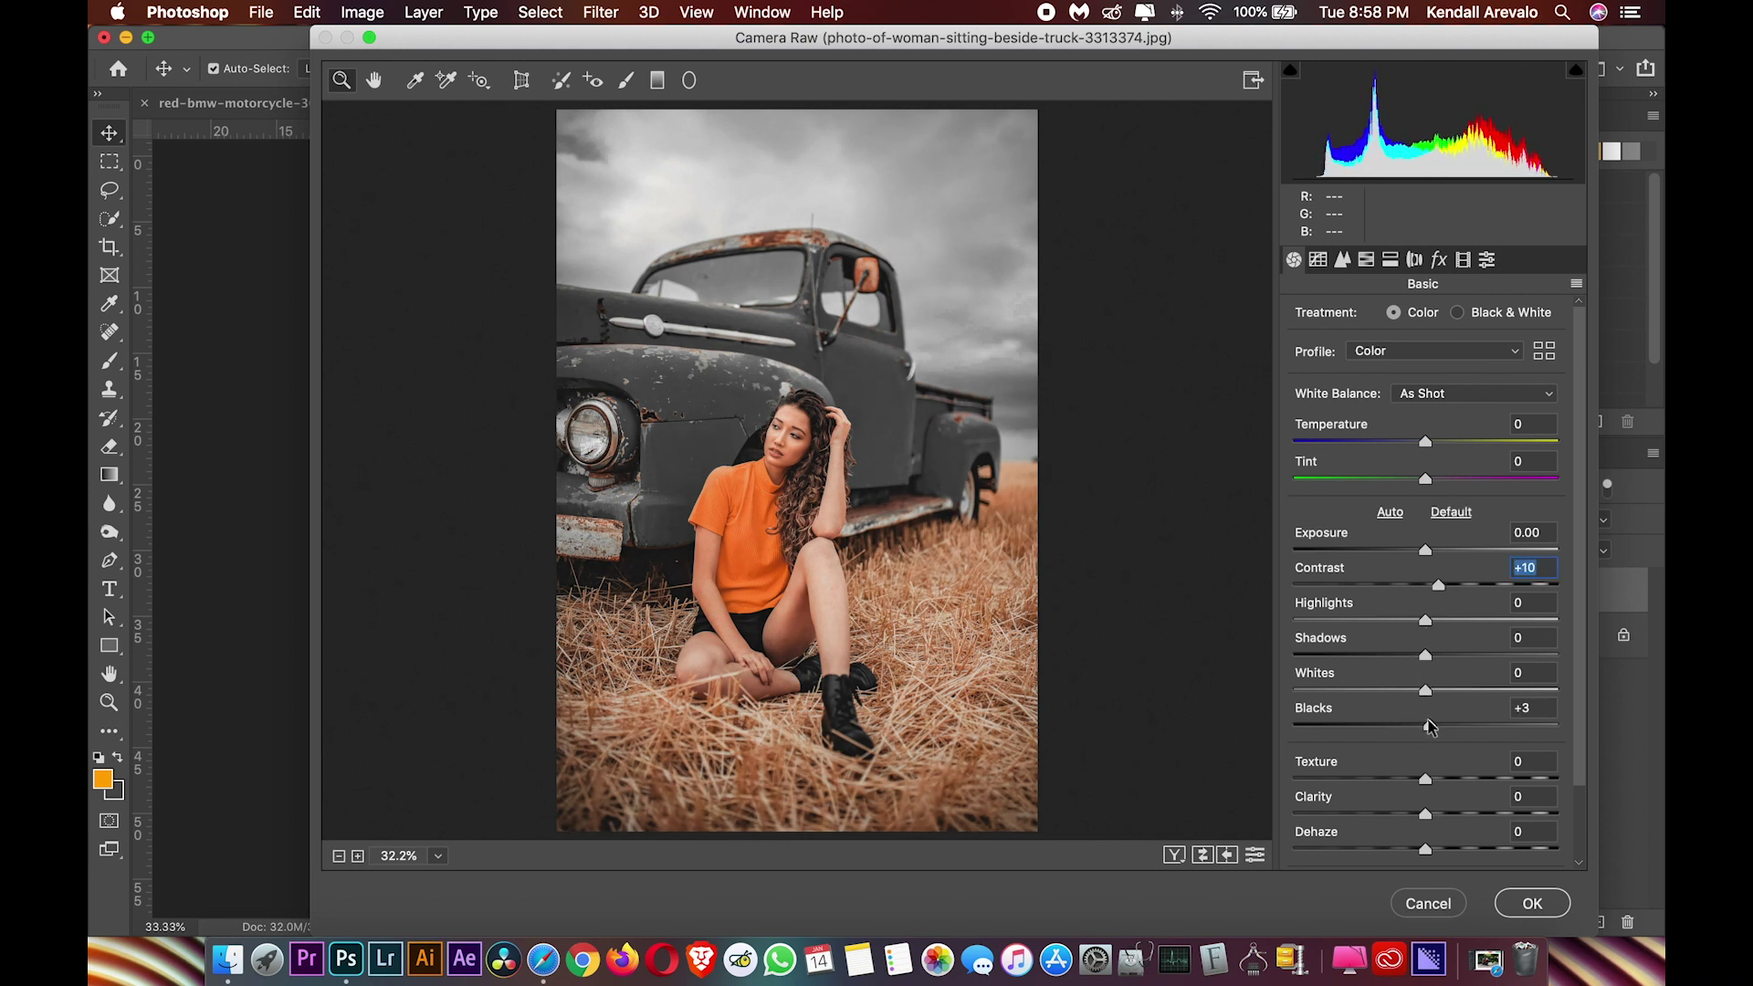
drag(1404, 727, 1402, 728)
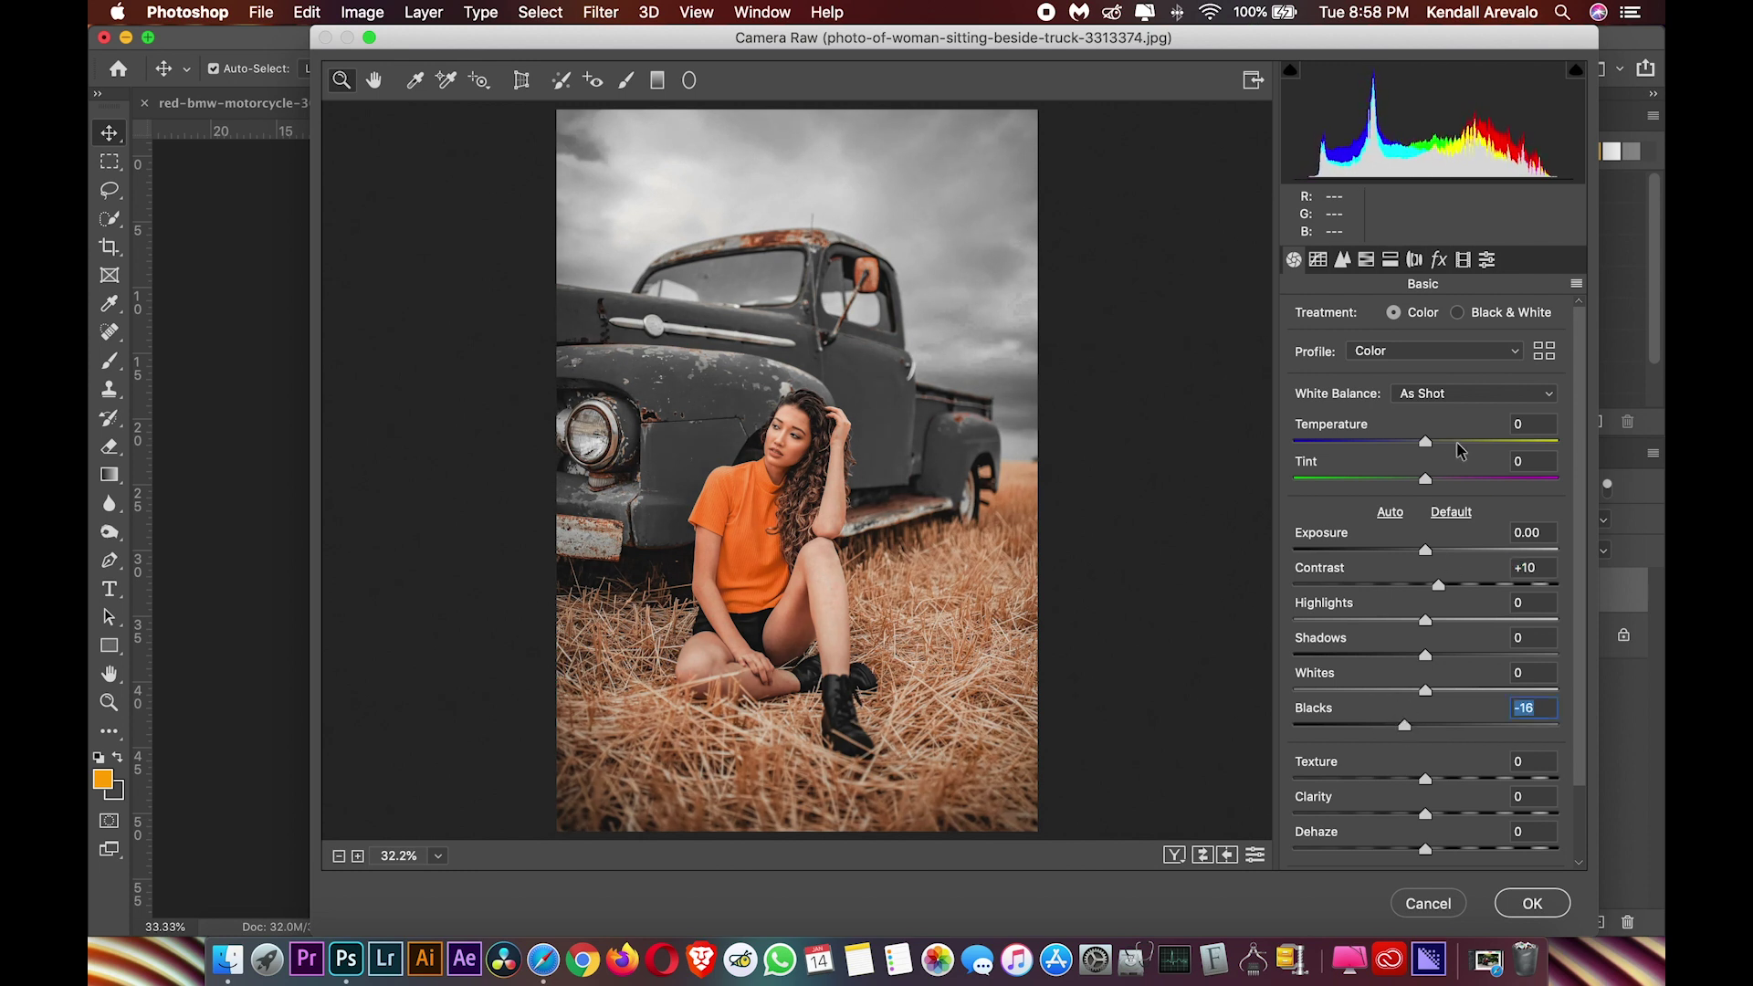
Split-tone with both saturations at 10, Highlights hue 216 and Shadows hue 188
click(1389, 261)
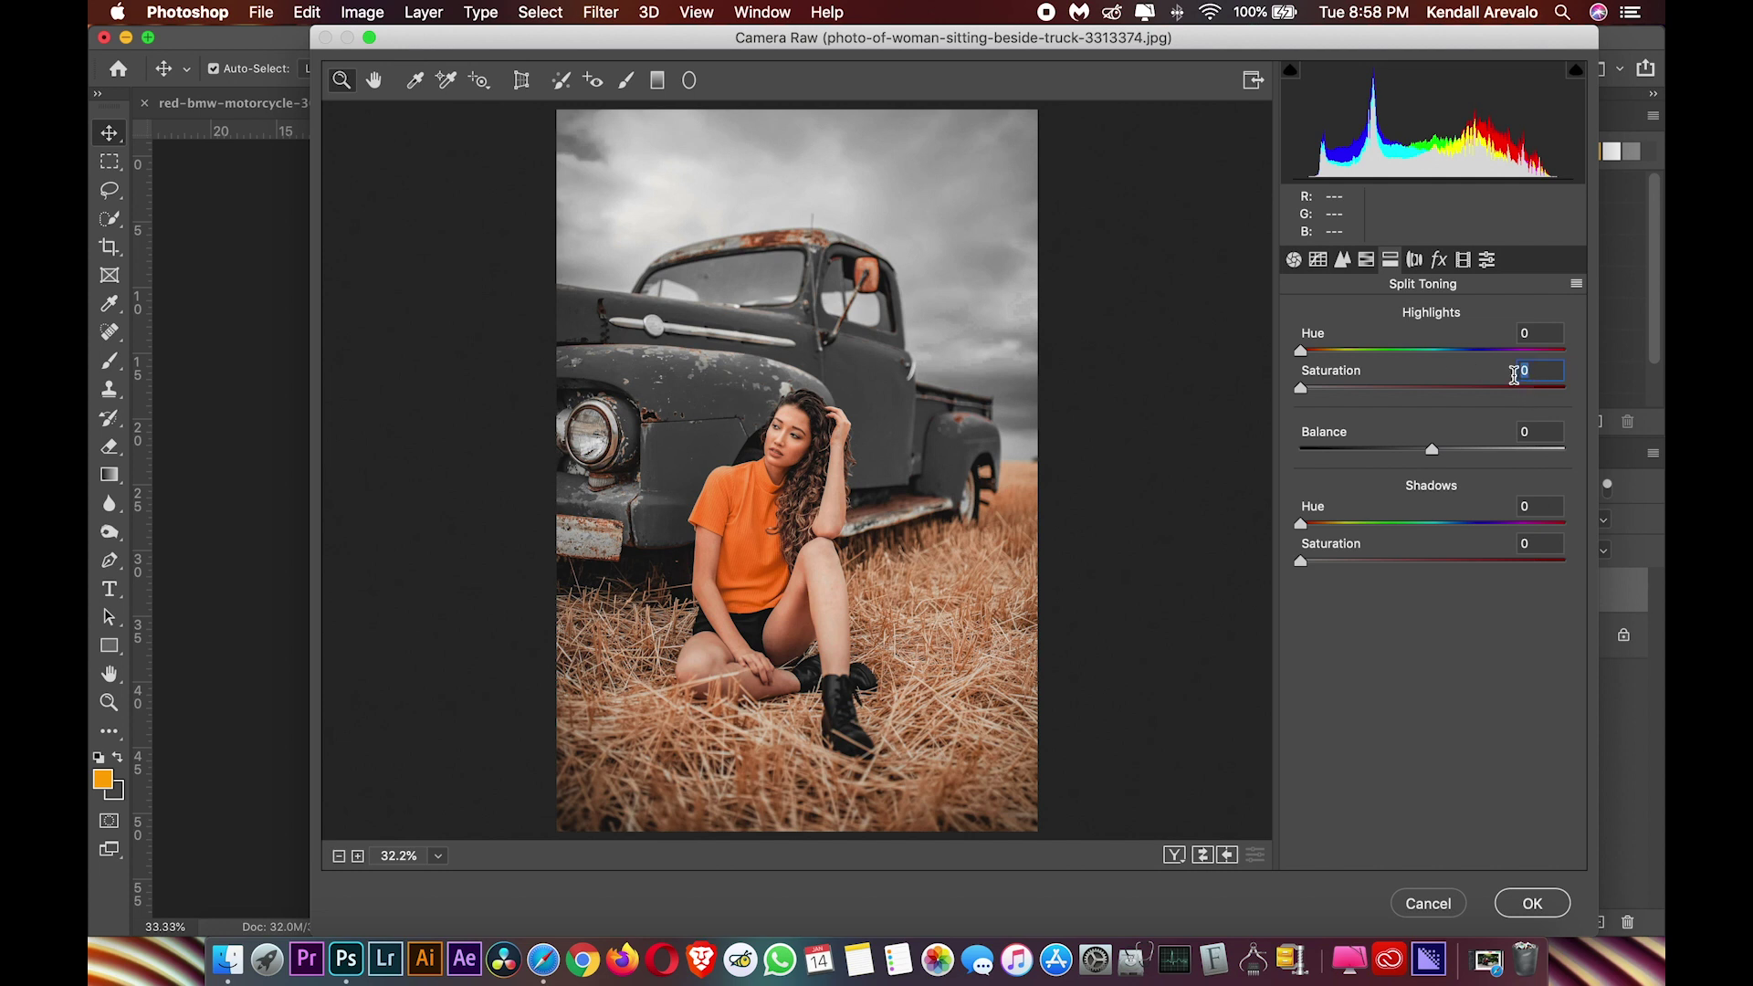
text(10)
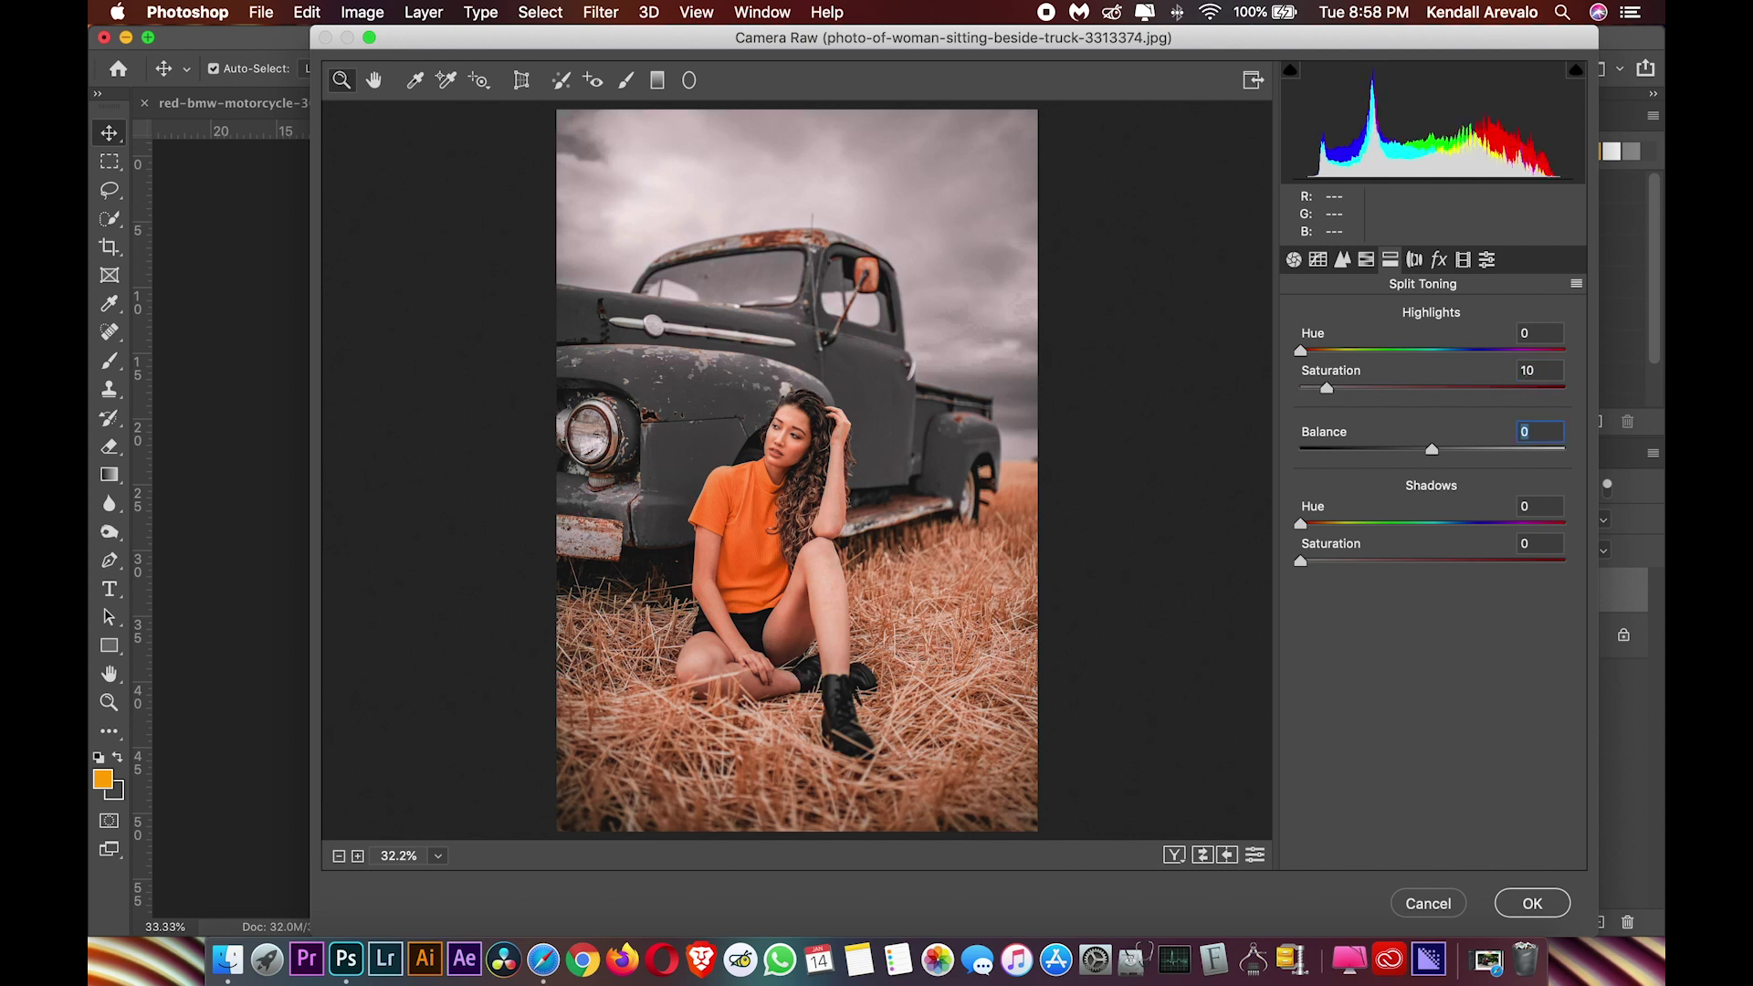
click(1539, 544)
text(10)
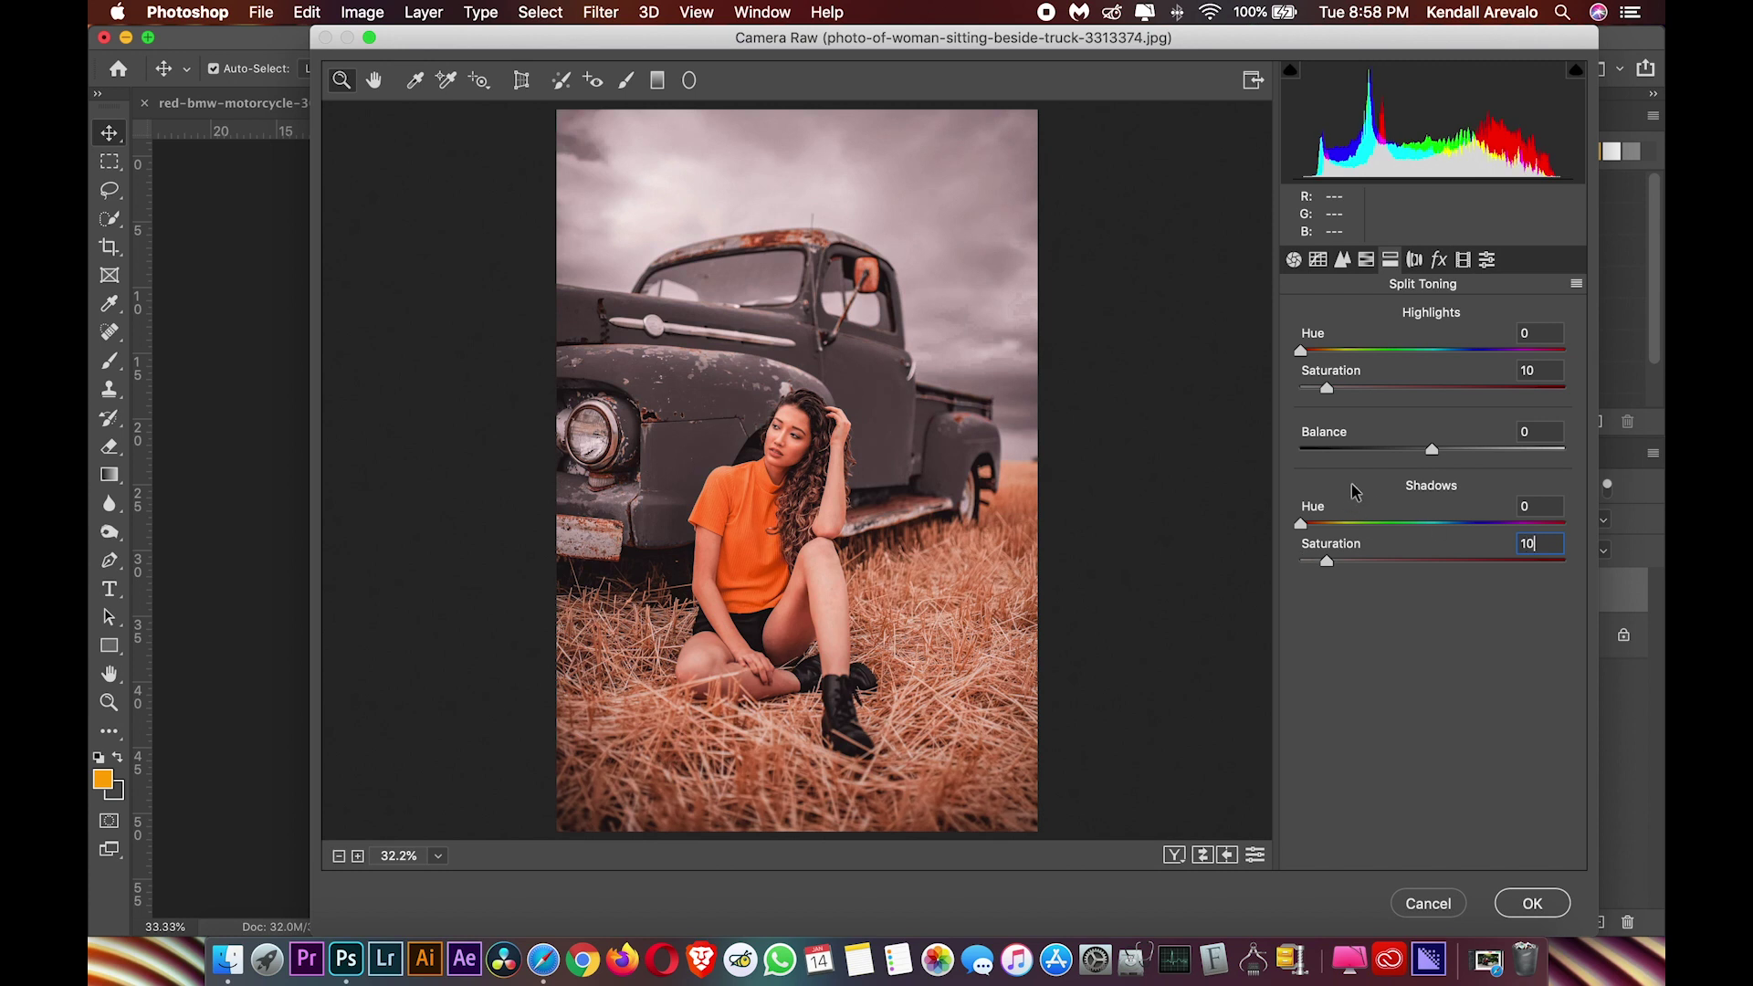
drag(1302, 354, 1459, 397)
drag(1316, 532, 1439, 546)
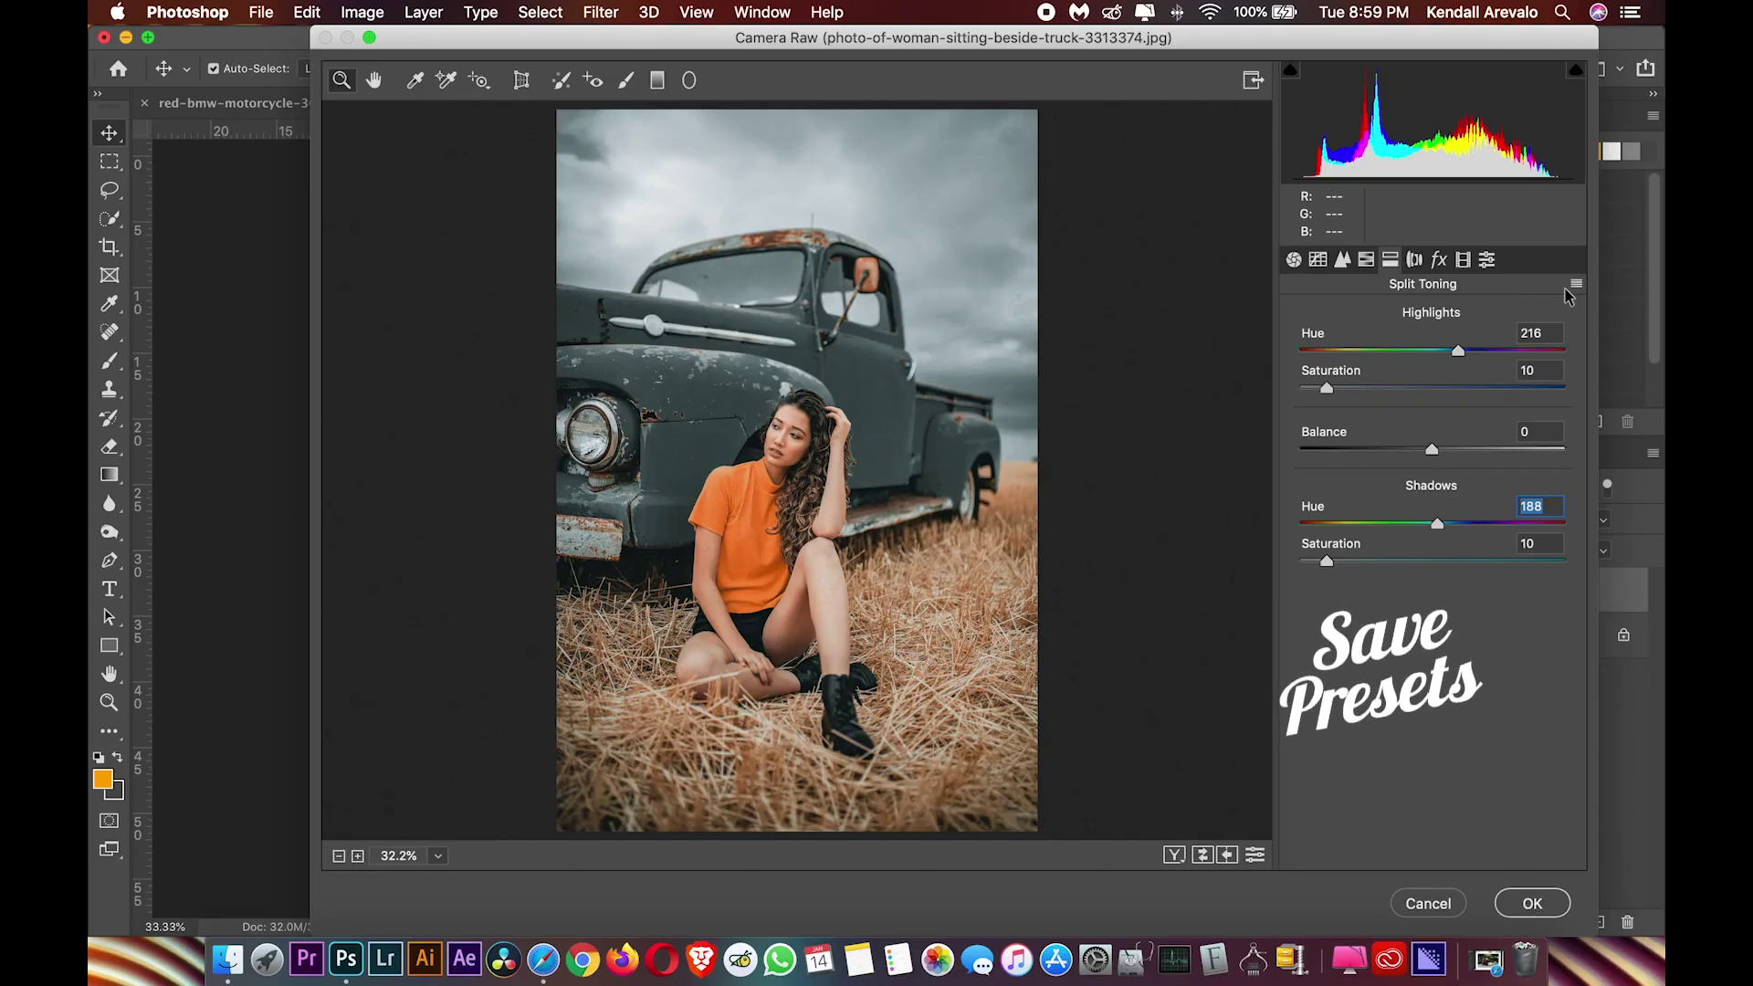
Use Save Settings to store the look as 'Modern Dark Presets 2.xmp' in the Presets Free folder
click(1576, 286)
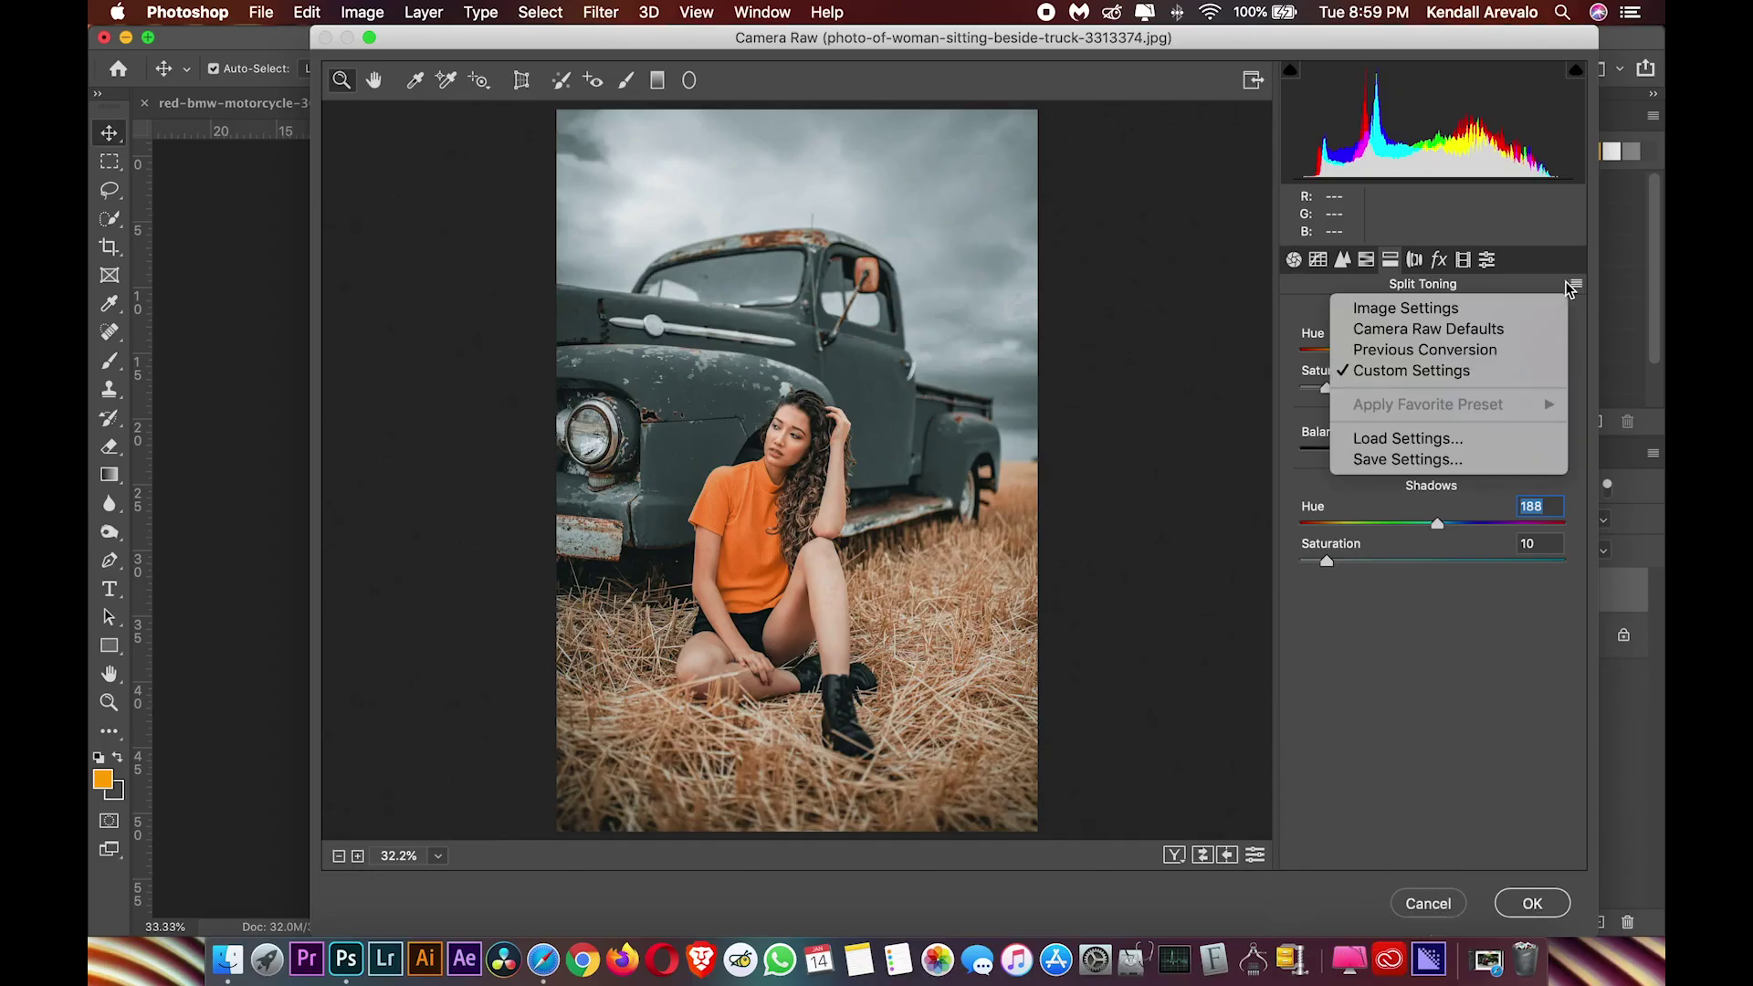
click(1395, 461)
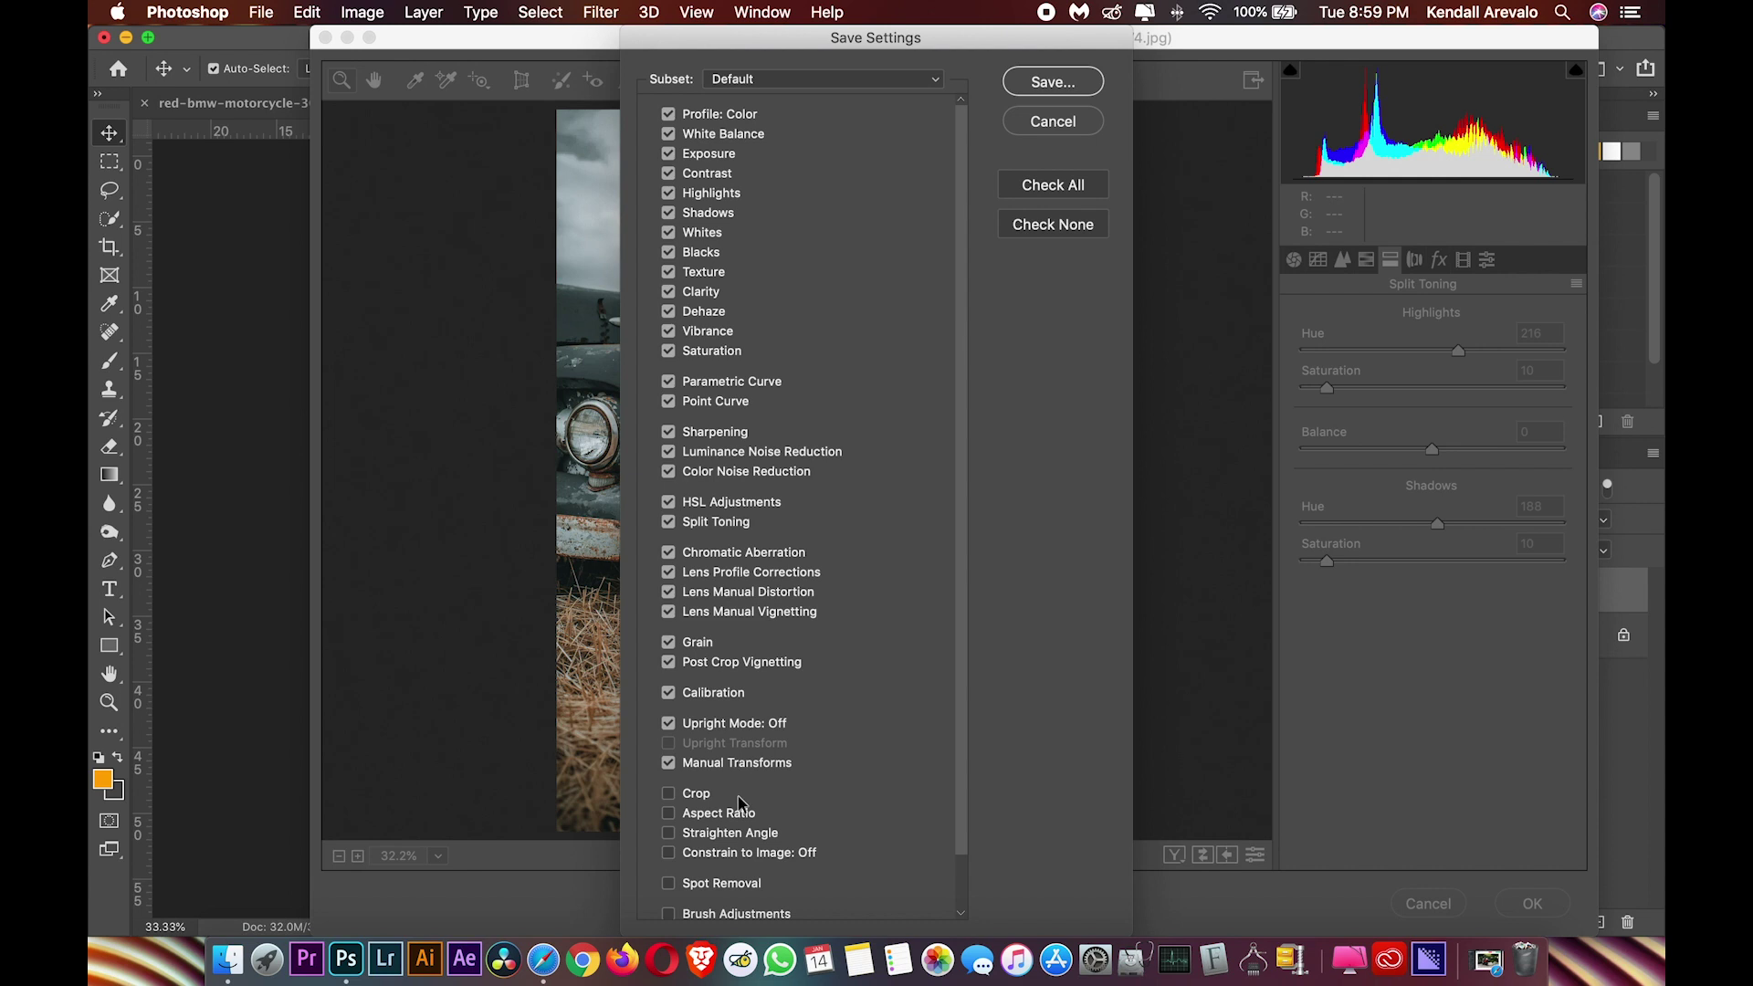
scroll(726, 502, down, 3)
scroll(730, 509, up, 3)
click(1059, 84)
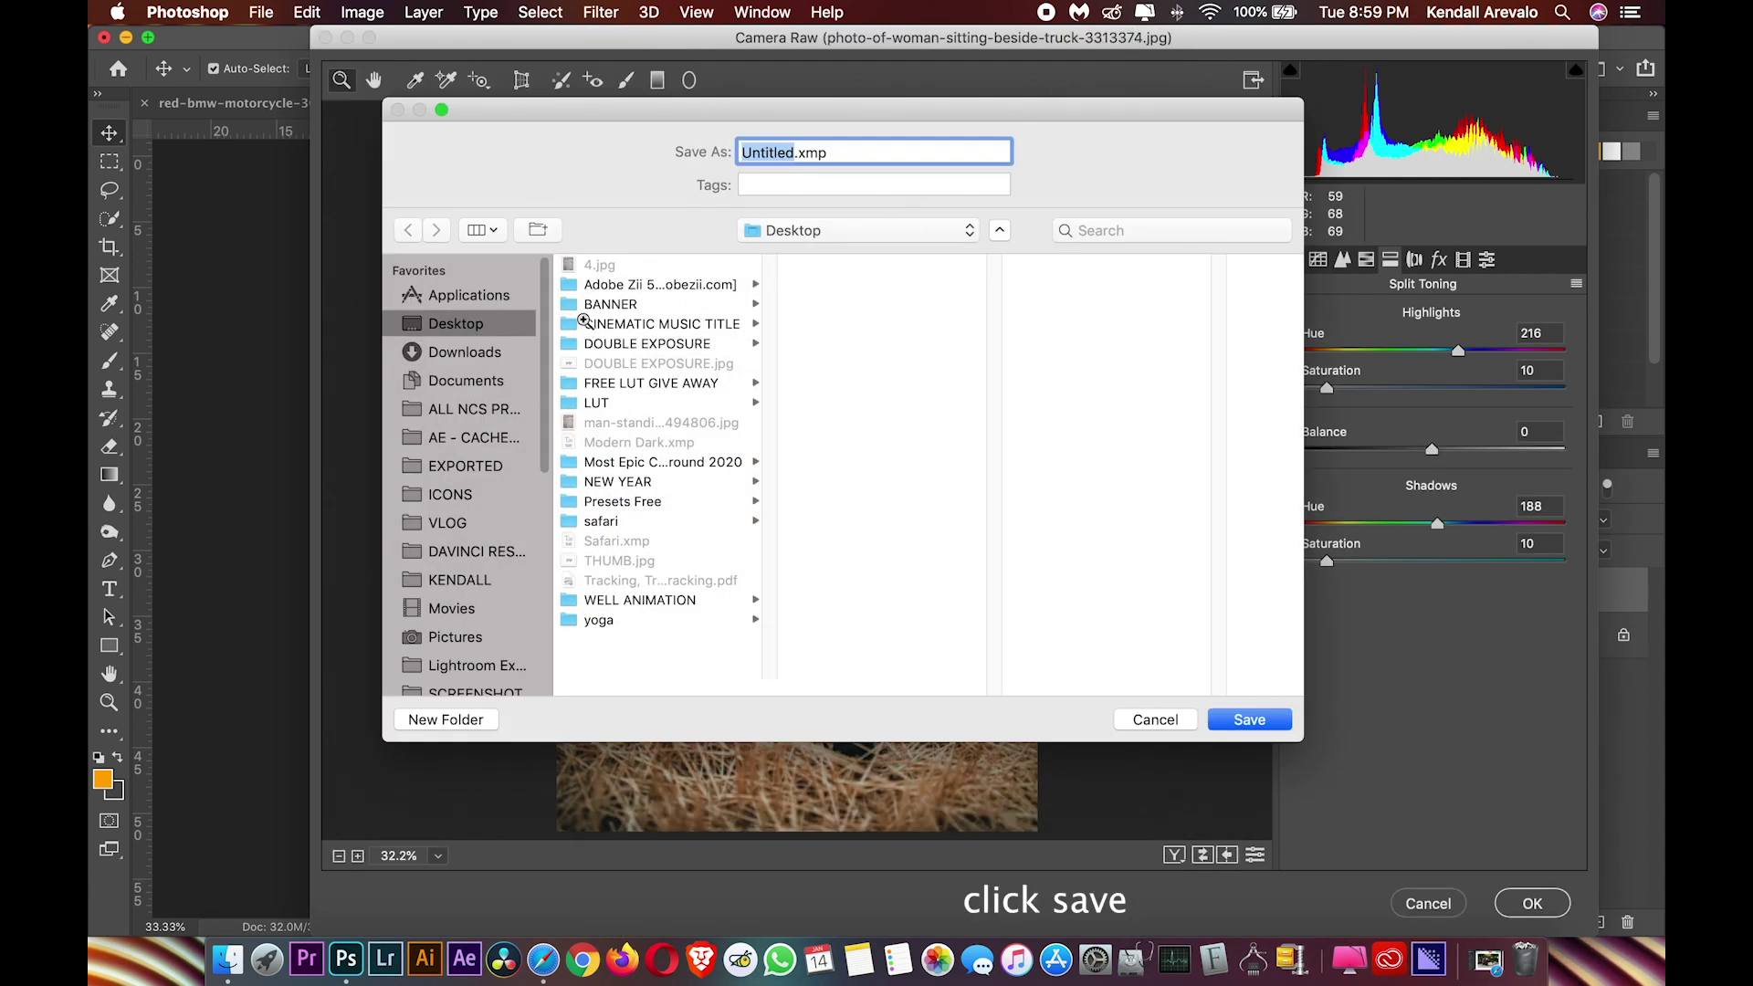
click(623, 502)
key(BackSpace)
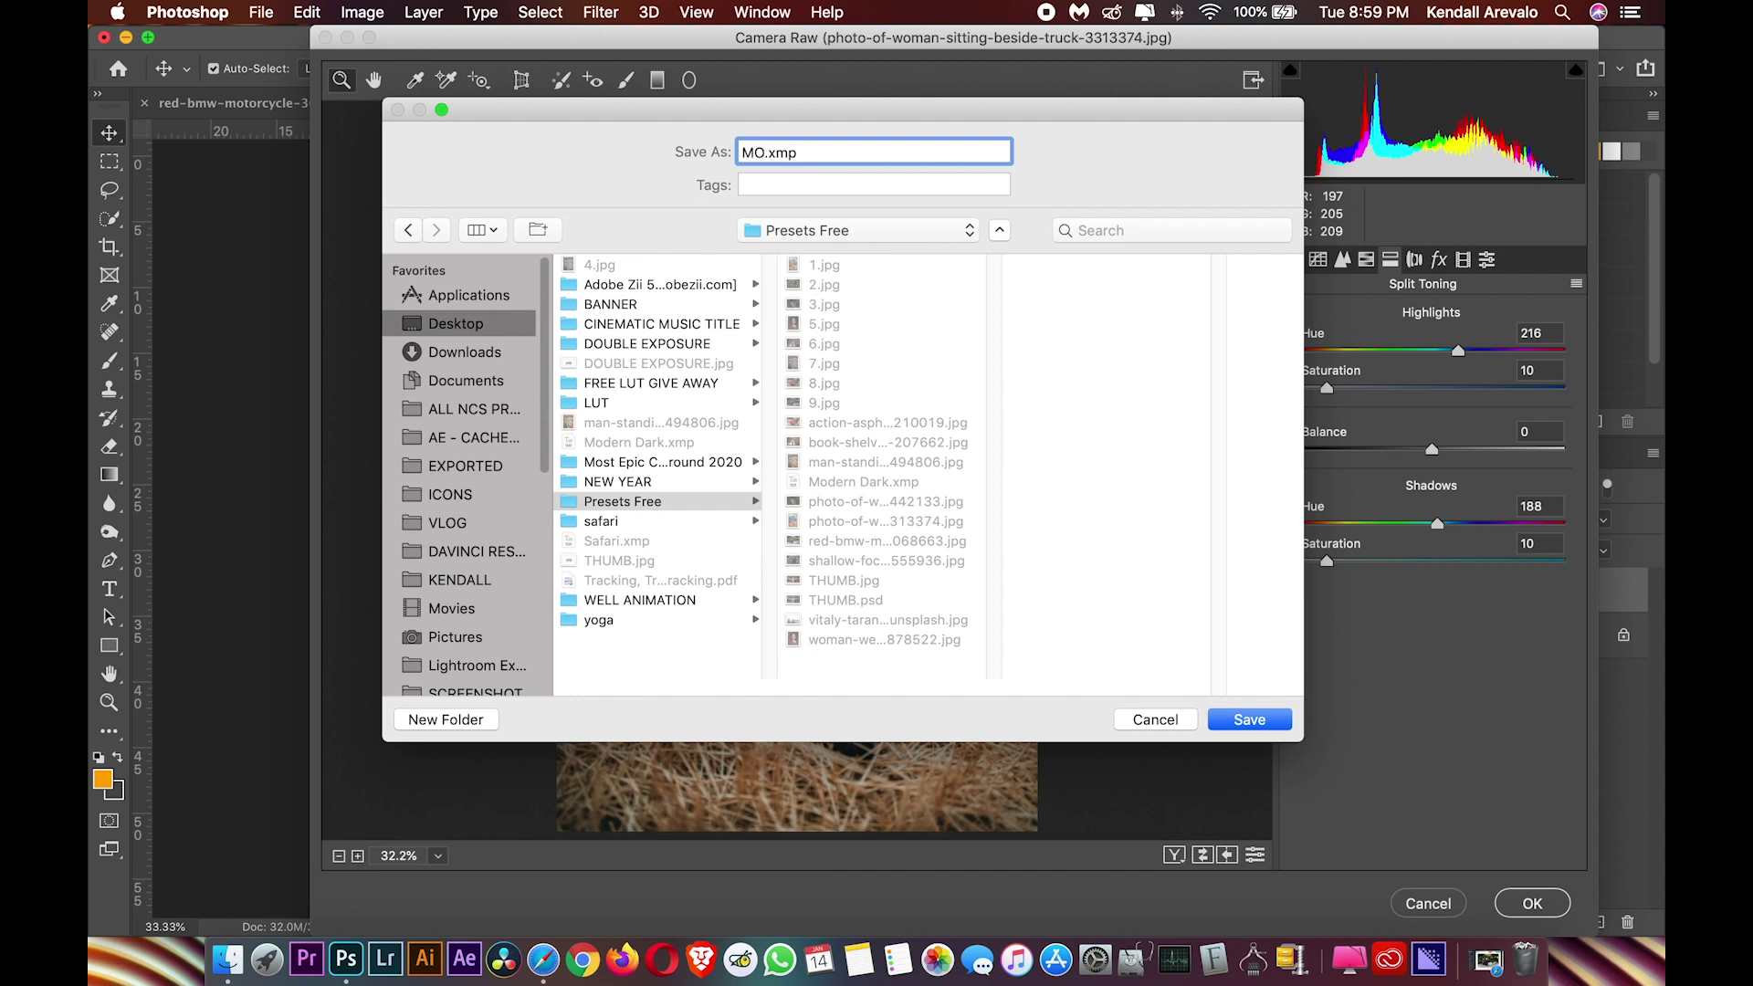
text(2)
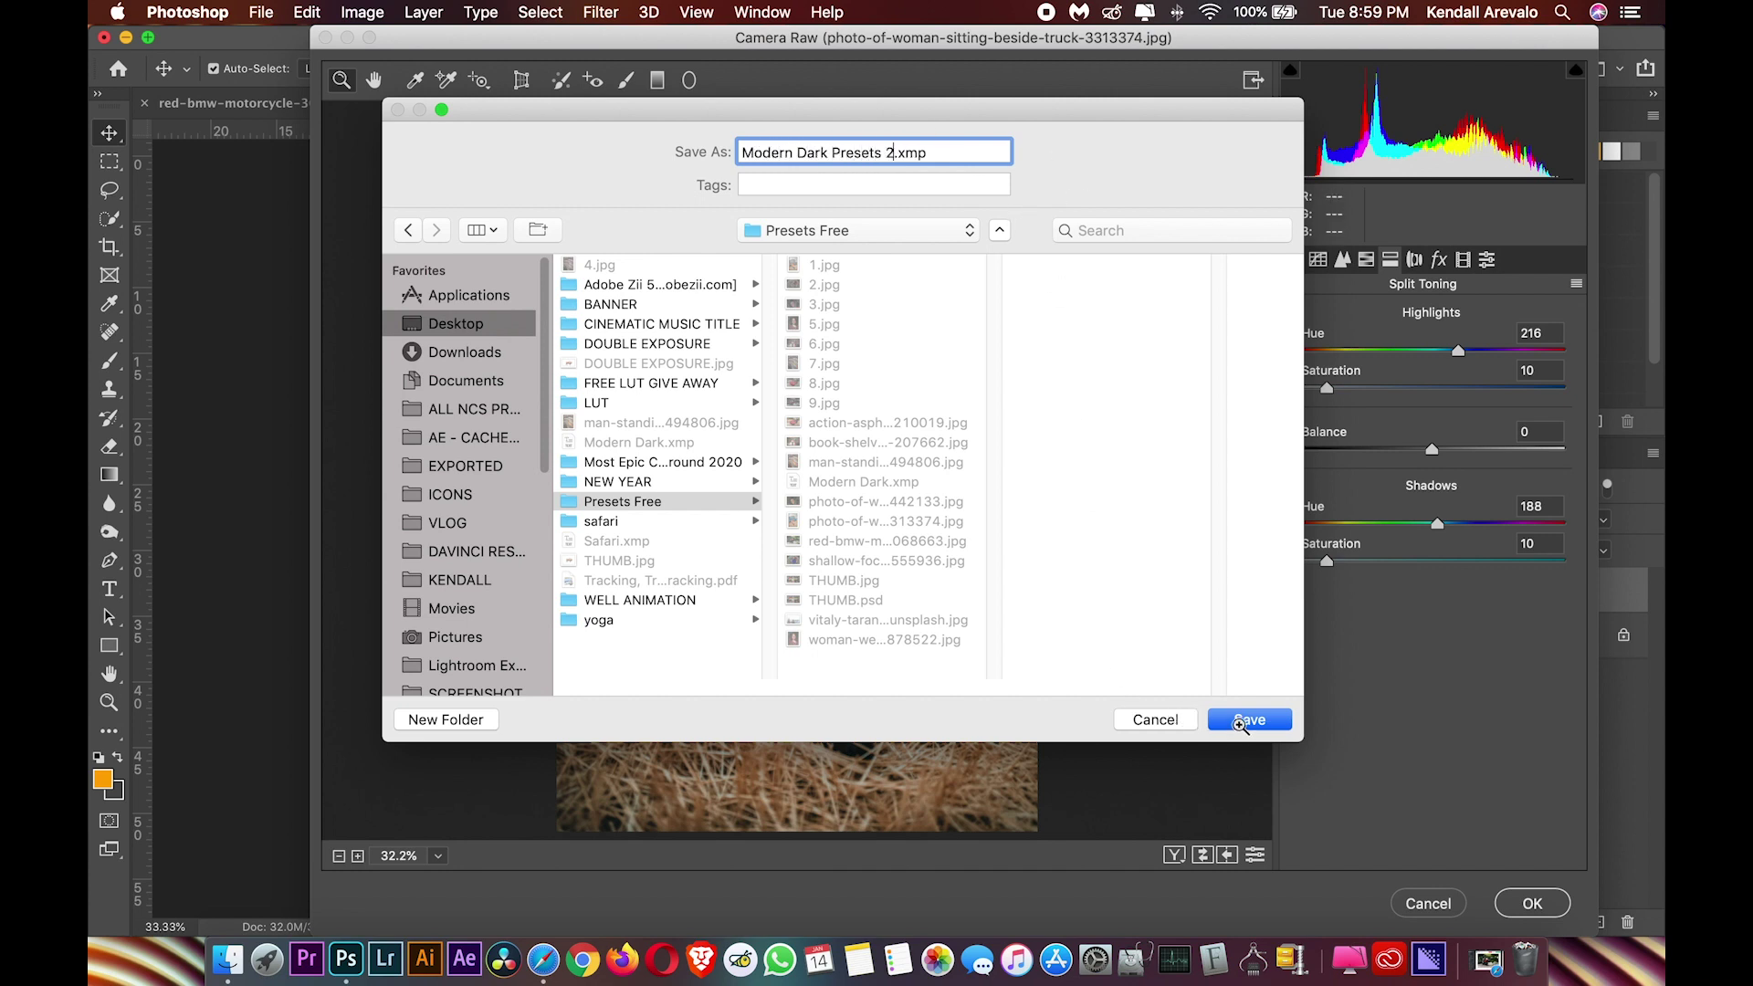
click(1243, 721)
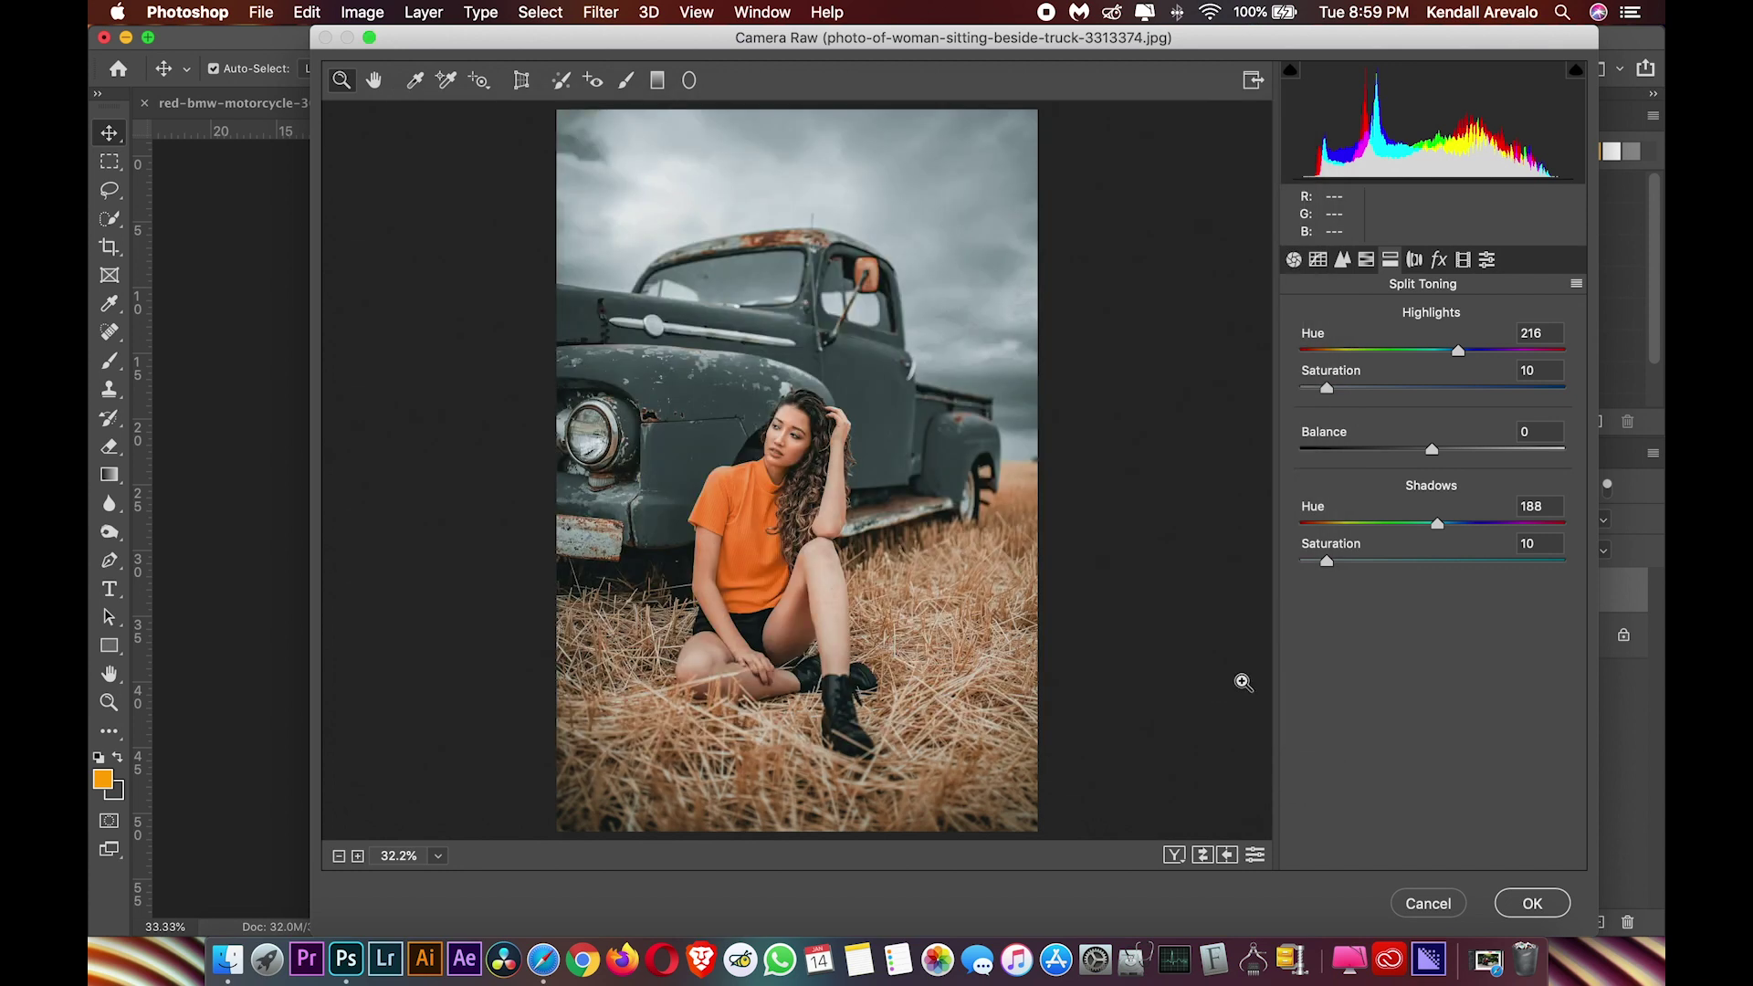
Apply the Camera Raw edit and toggle Background copy visibility to compare before and after
click(1529, 904)
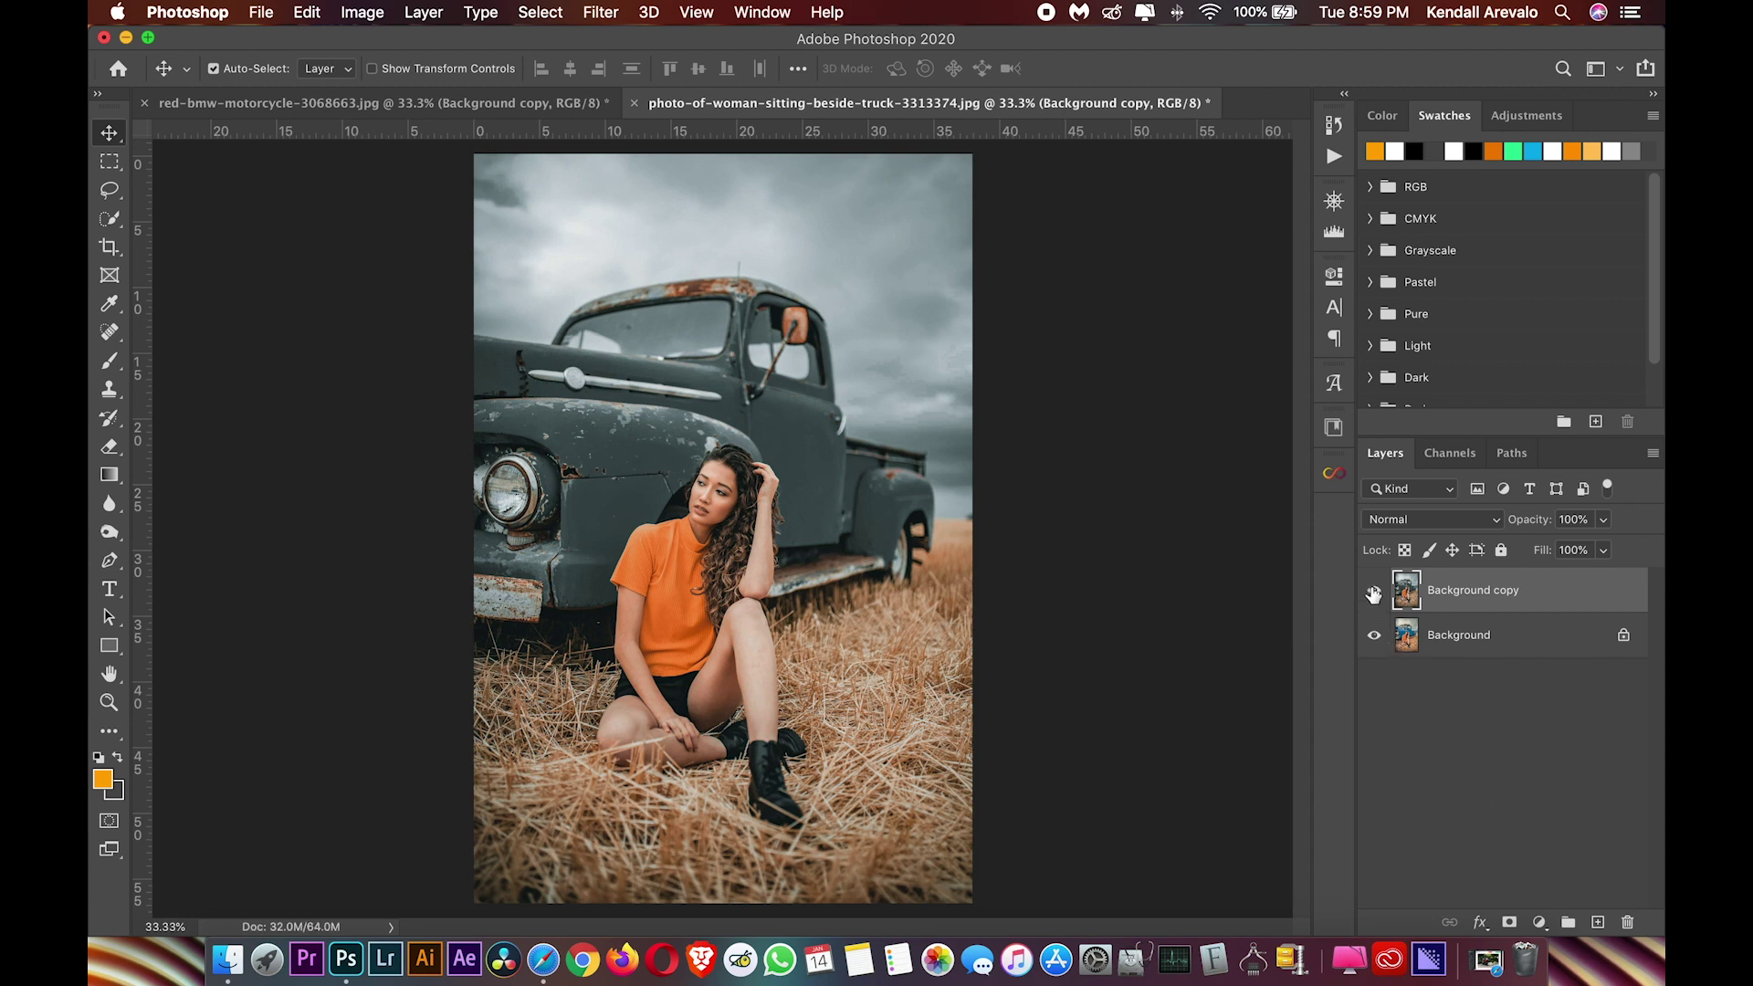
click(1375, 594)
click(1374, 594)
click(1374, 594)
click(1457, 718)
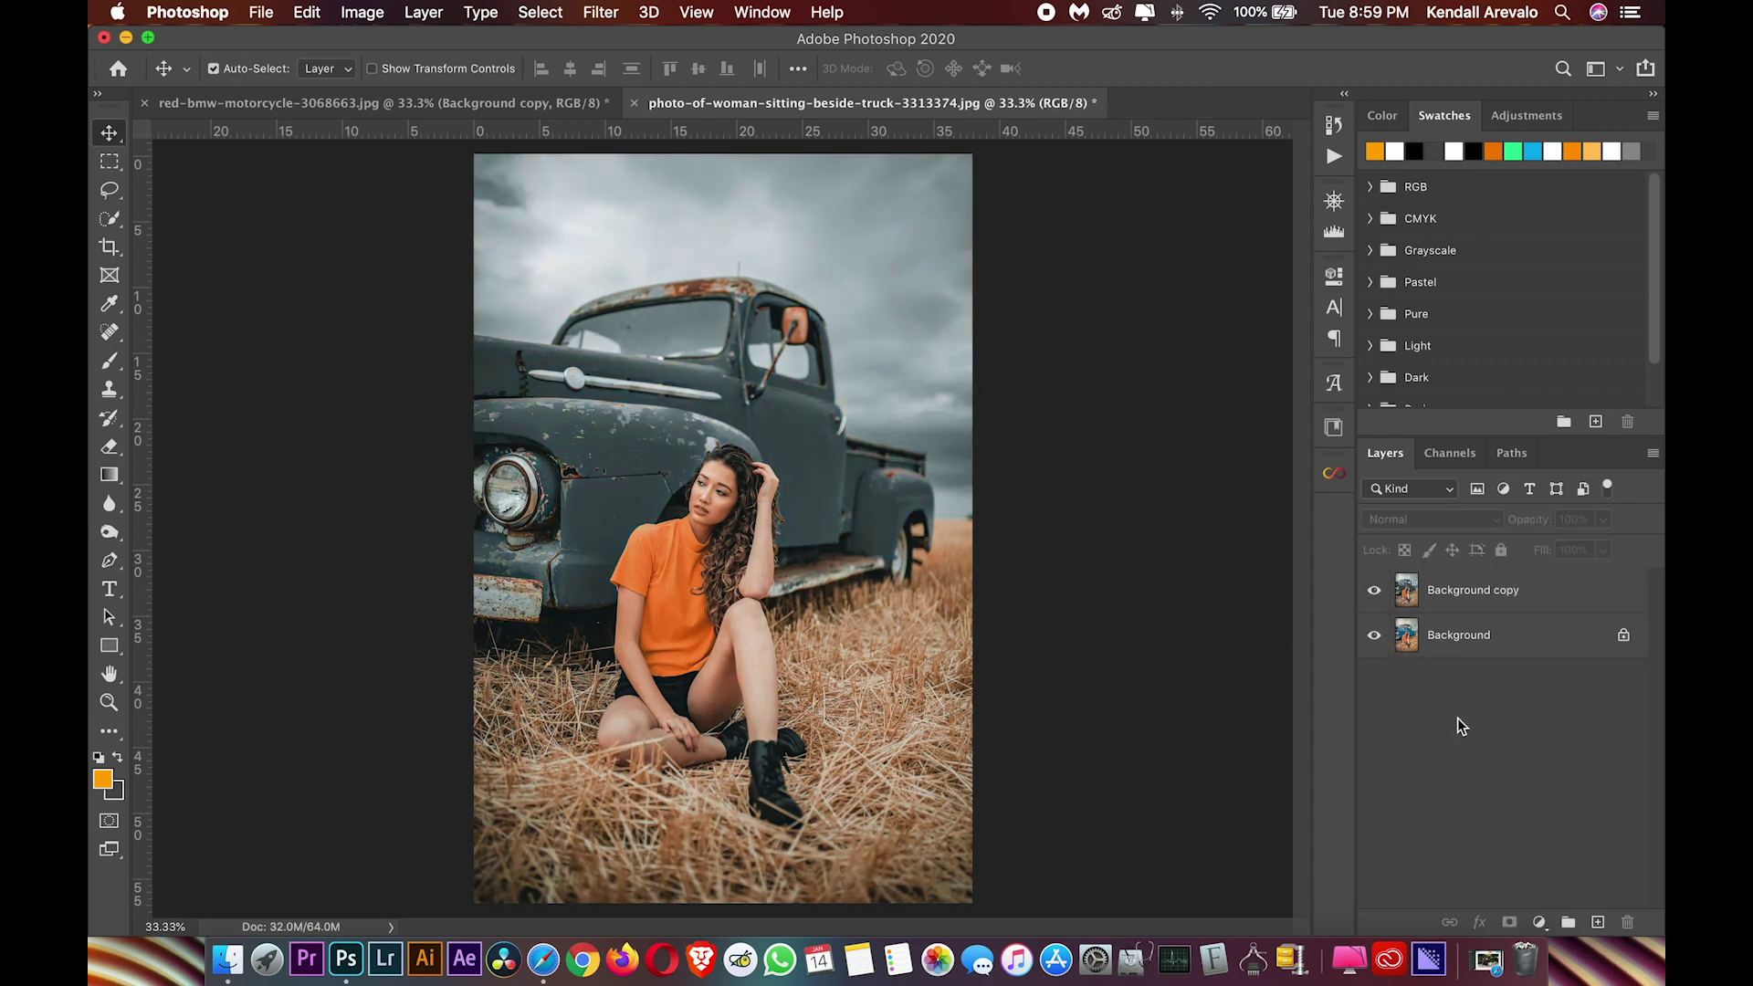
Open the shallow-focus photo of the woman holding a camera
click(261, 13)
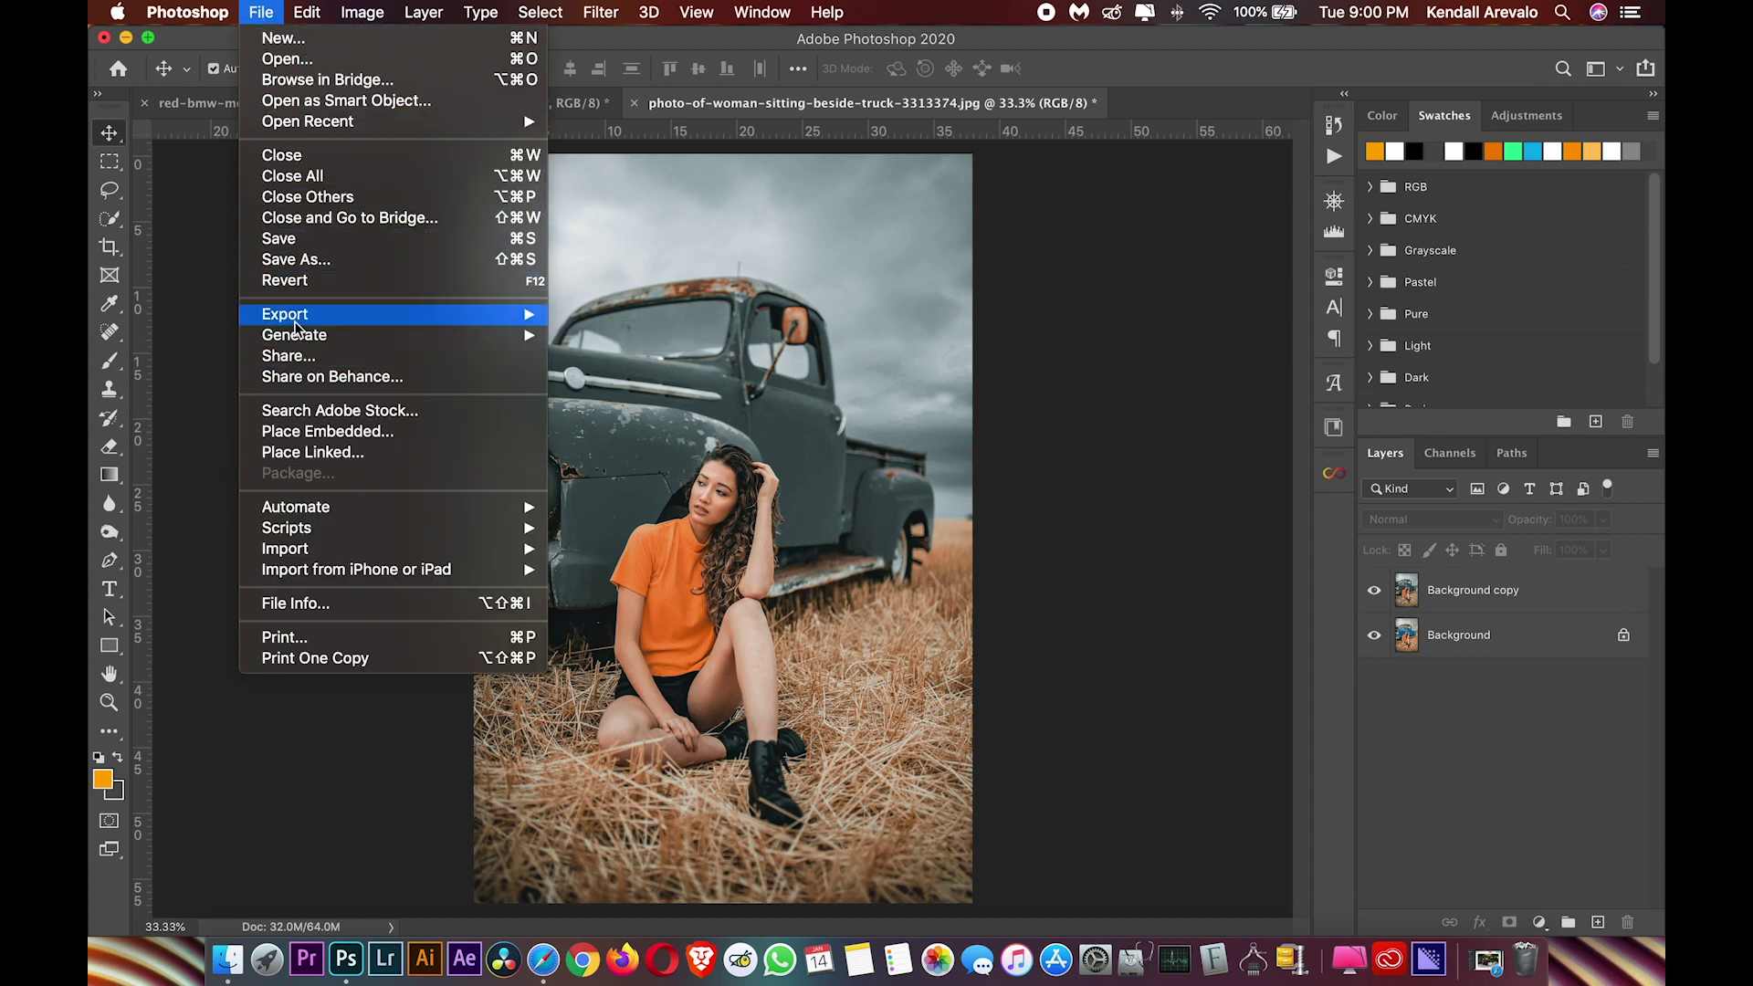
click(312, 60)
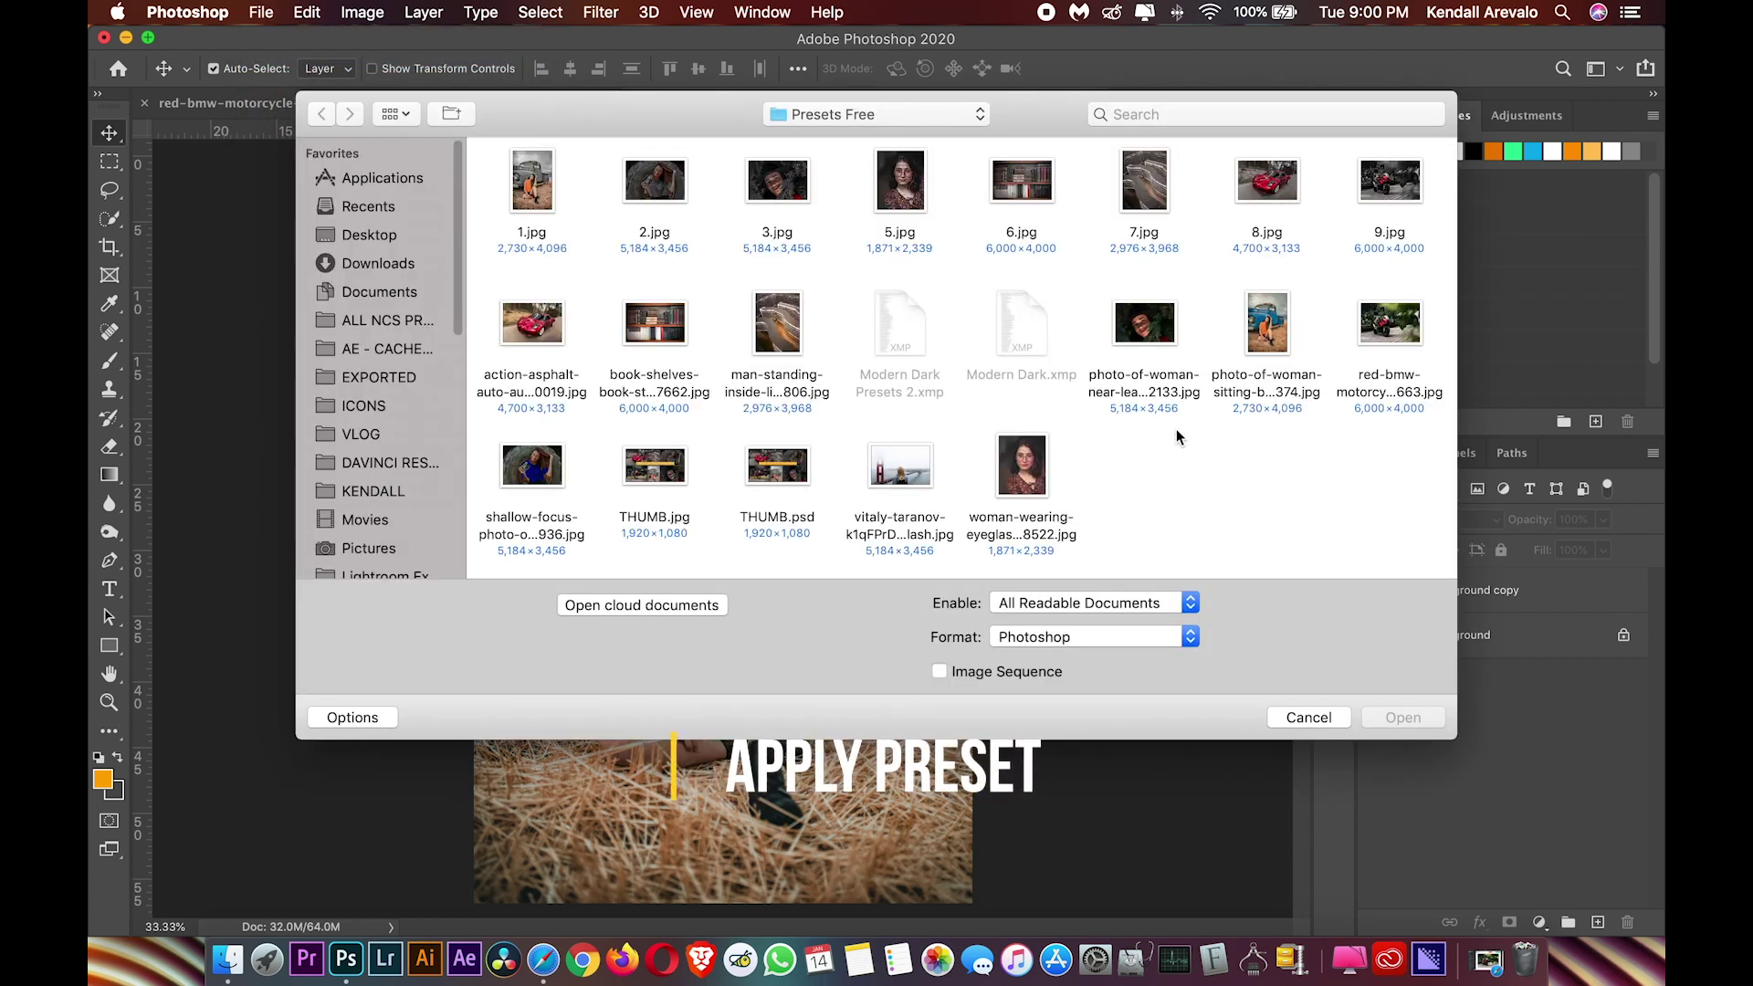
key(s)
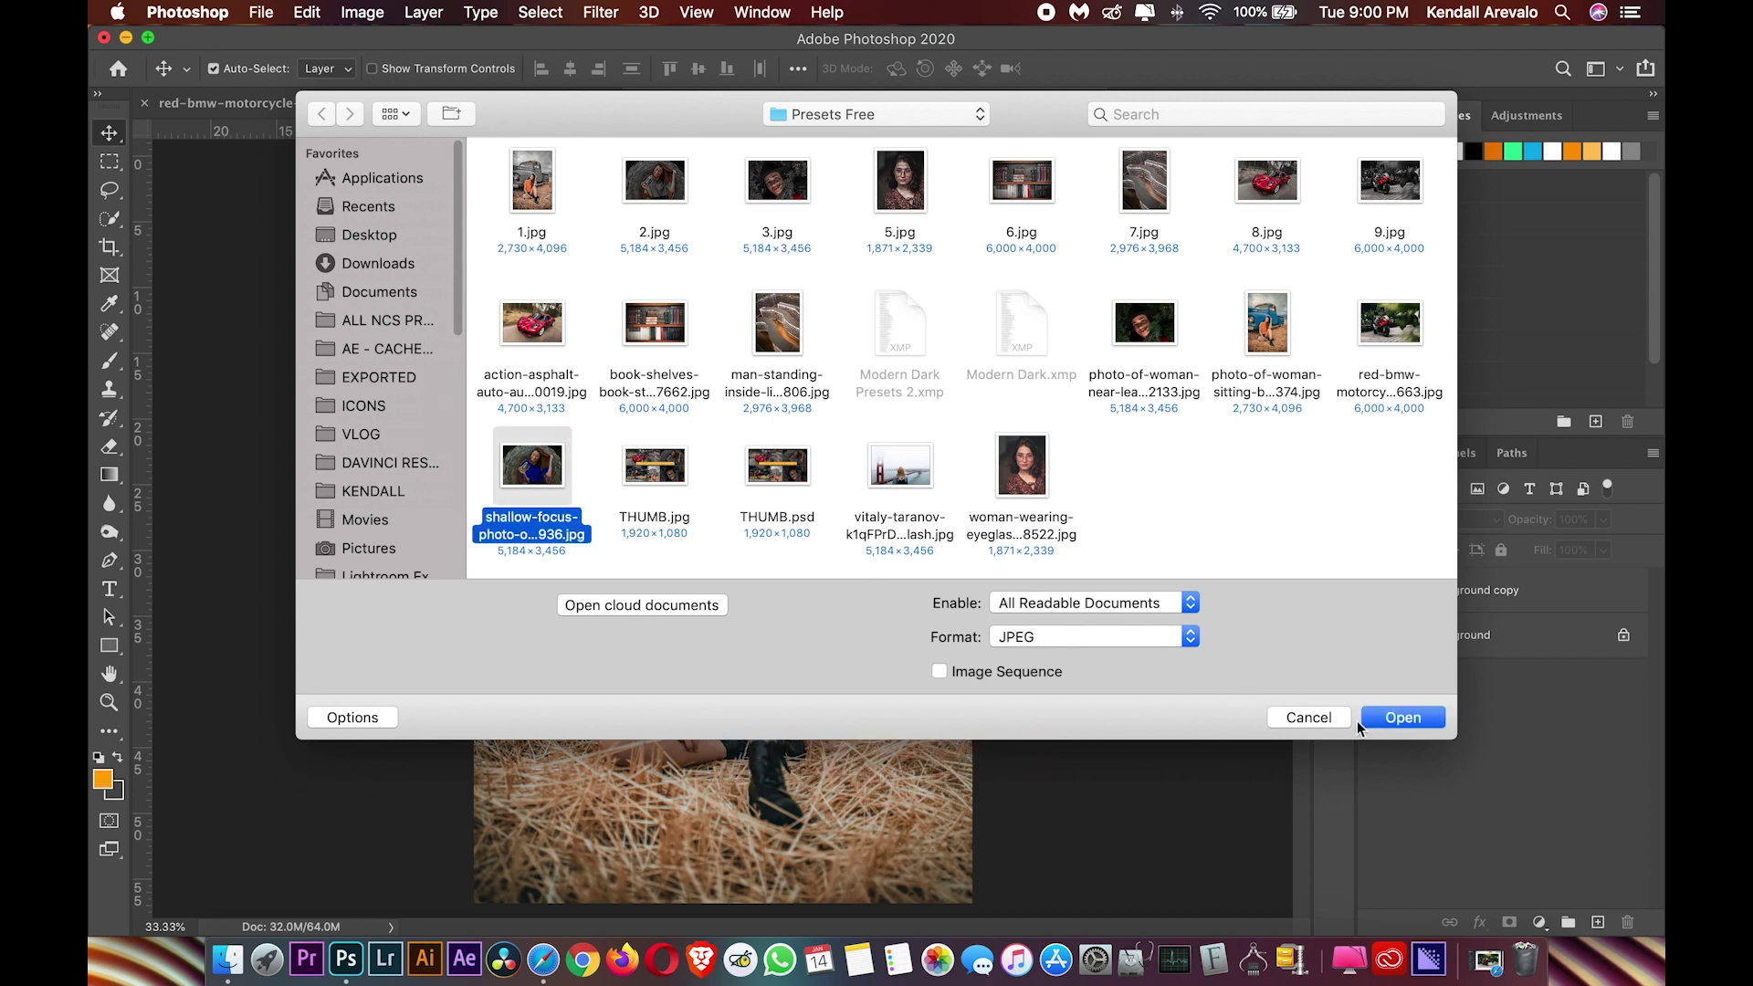
click(1388, 721)
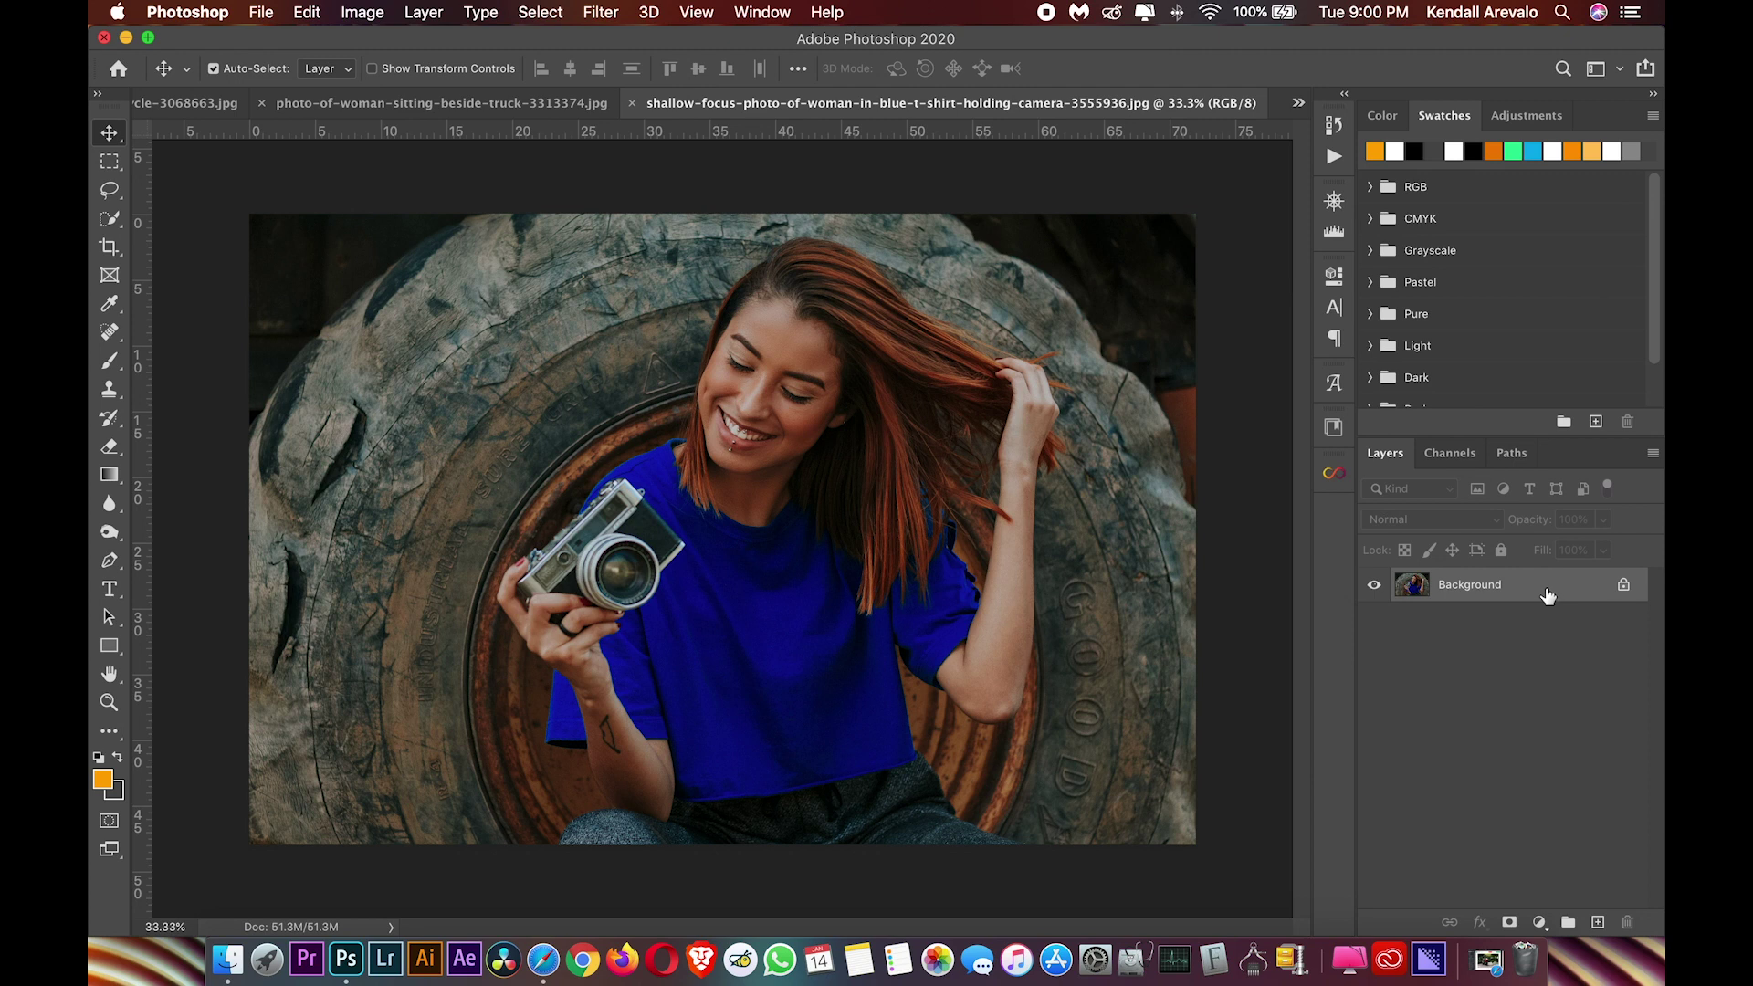
Duplicate the camera photo's Background layer as Background copy
right_click(1548, 596)
click(1459, 628)
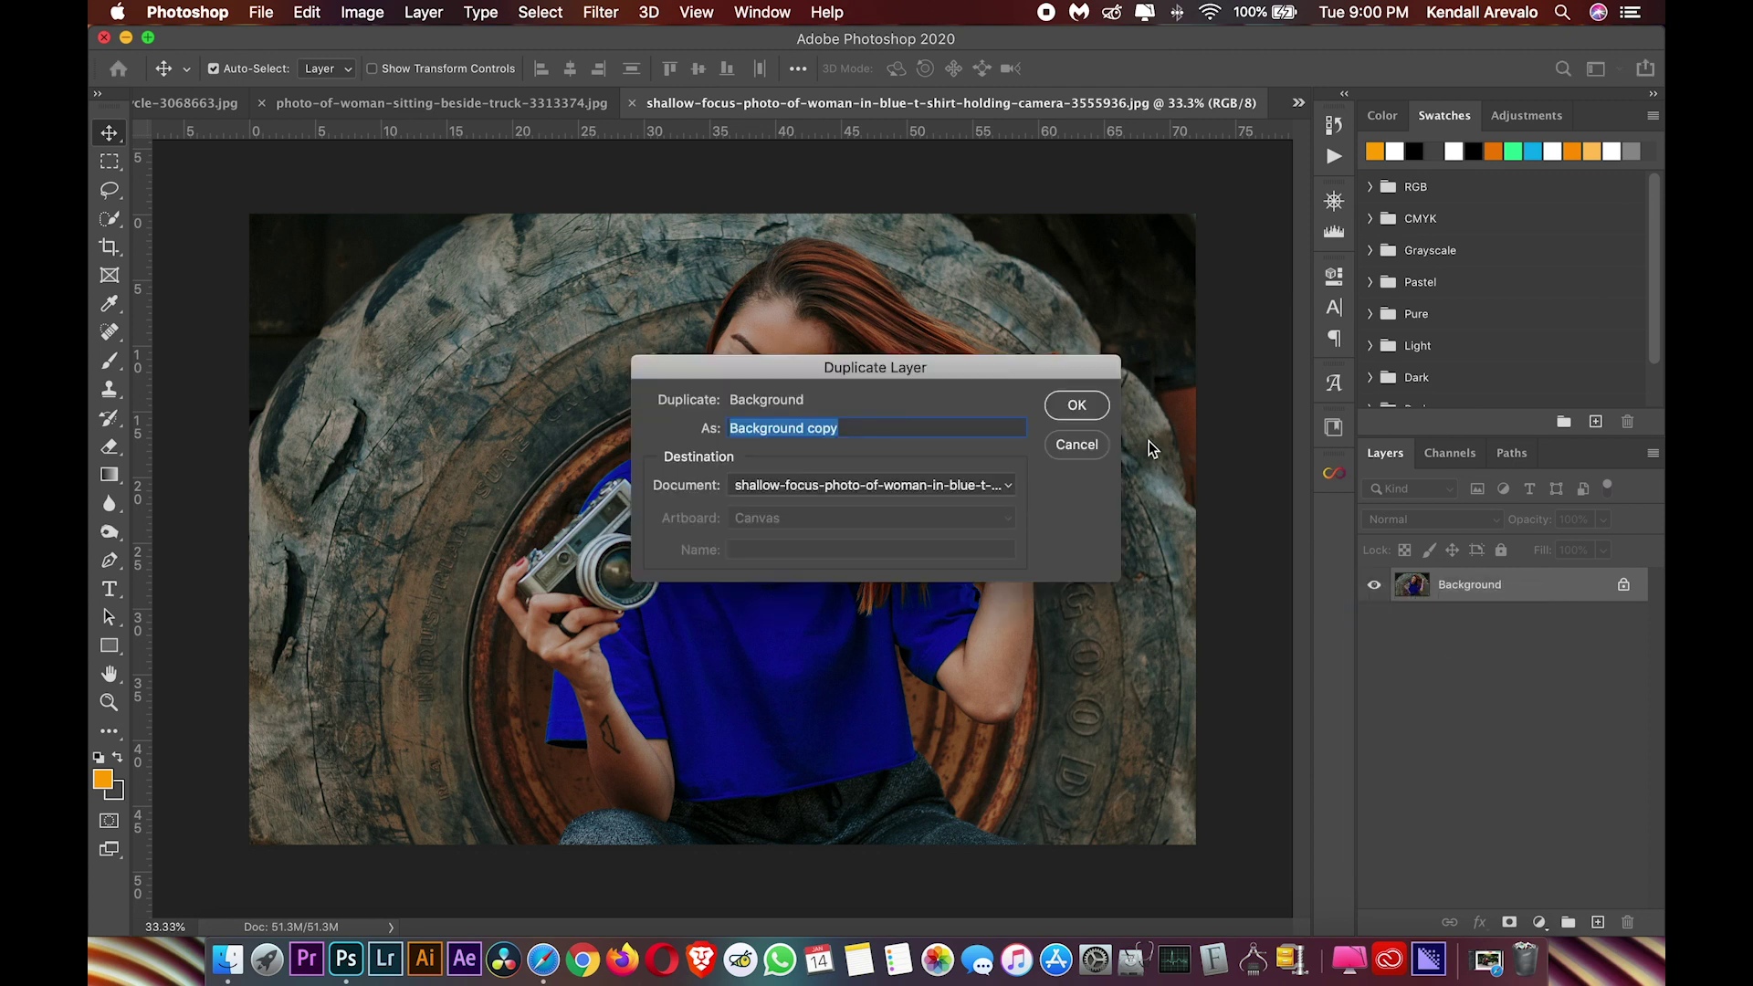
click(1077, 405)
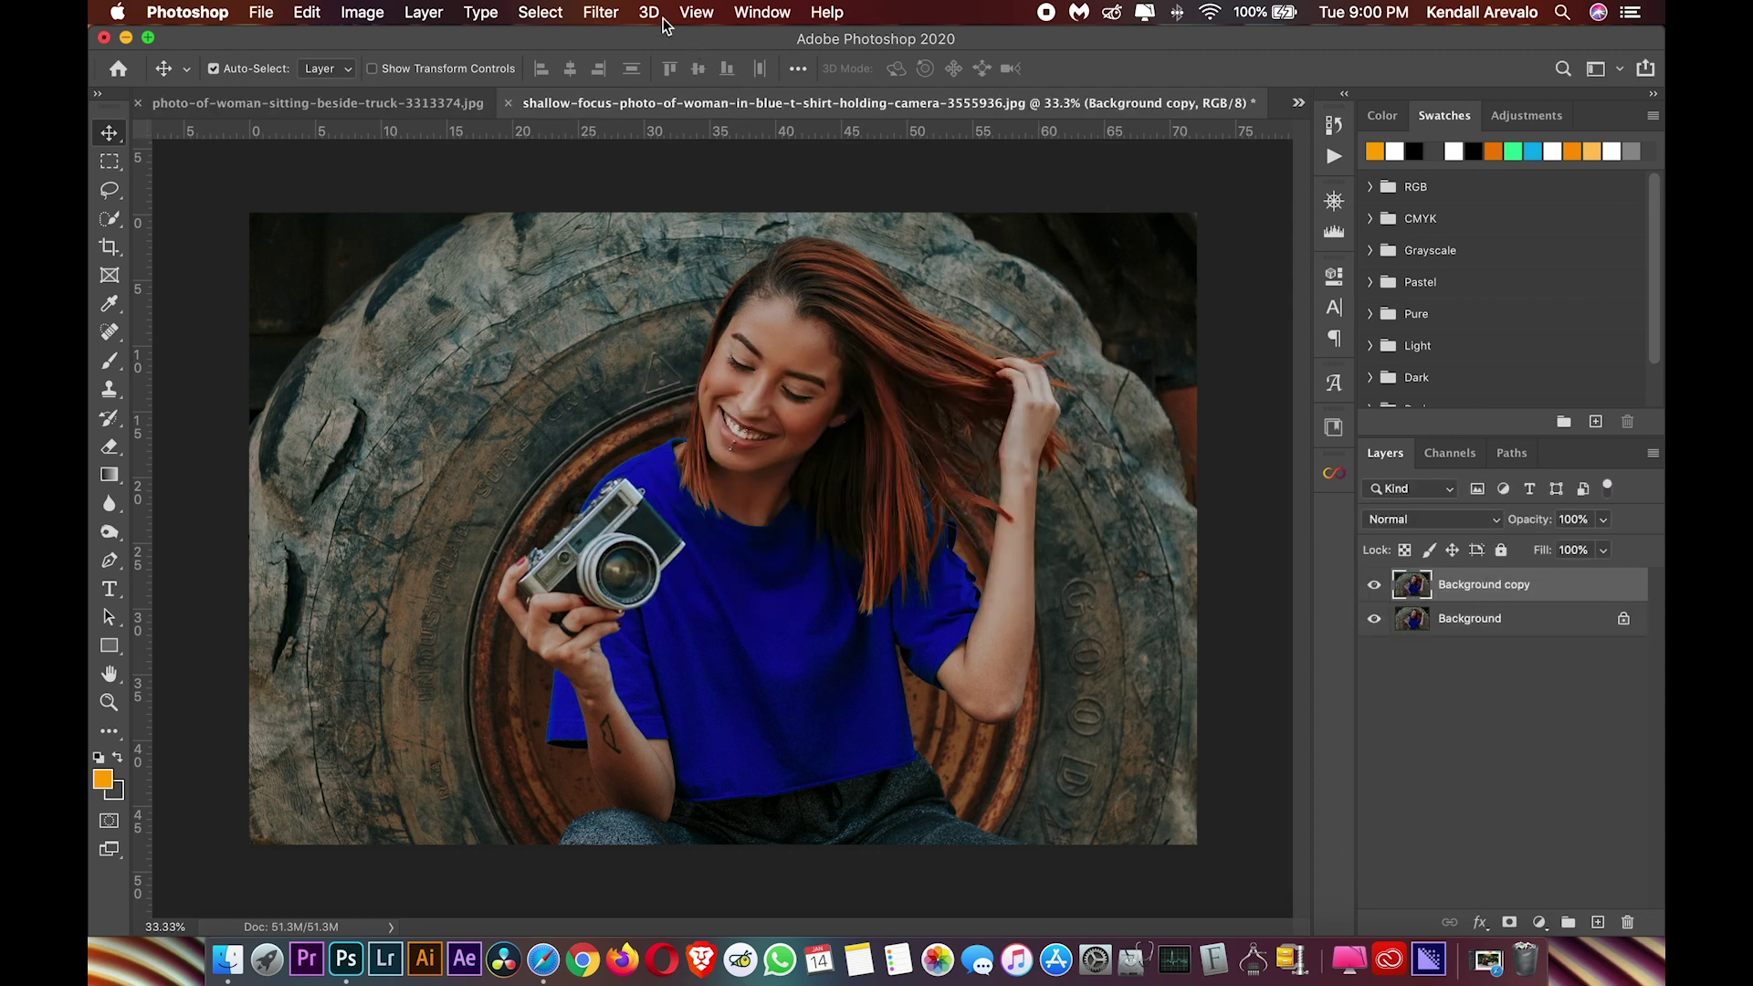
In Camera Raw on the copy, load 'Modern Dark Presets 2.xmp' from Presets Free
click(591, 13)
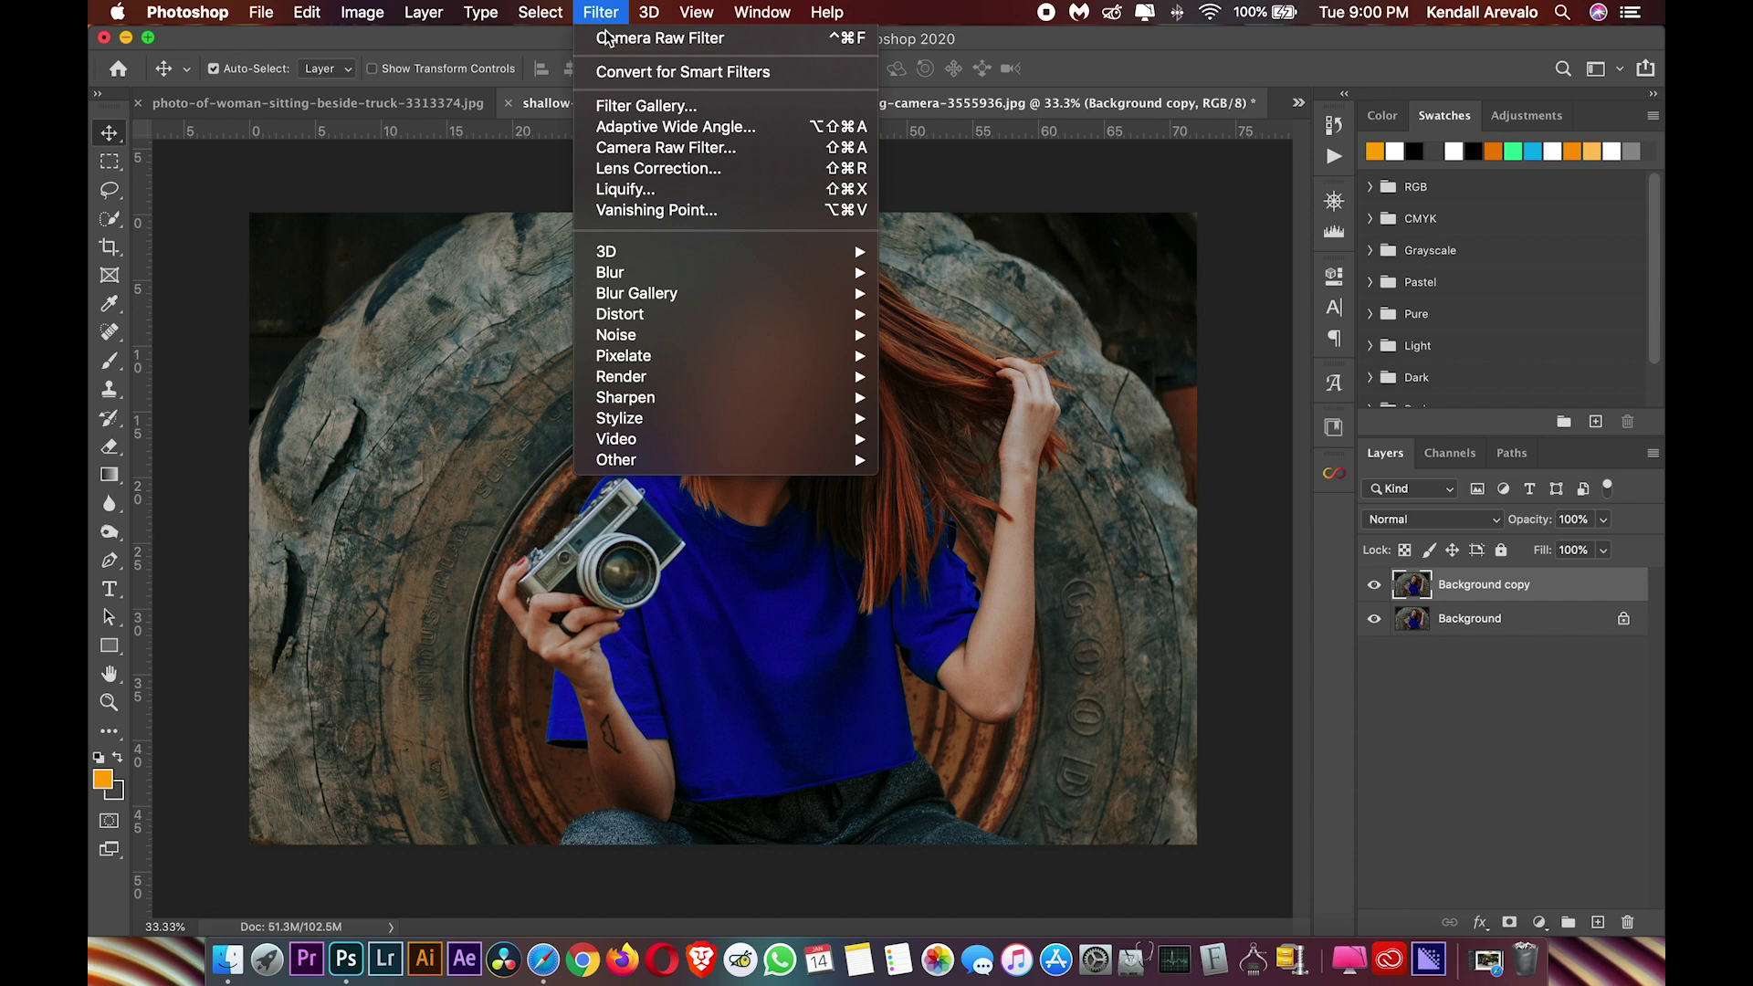
click(648, 148)
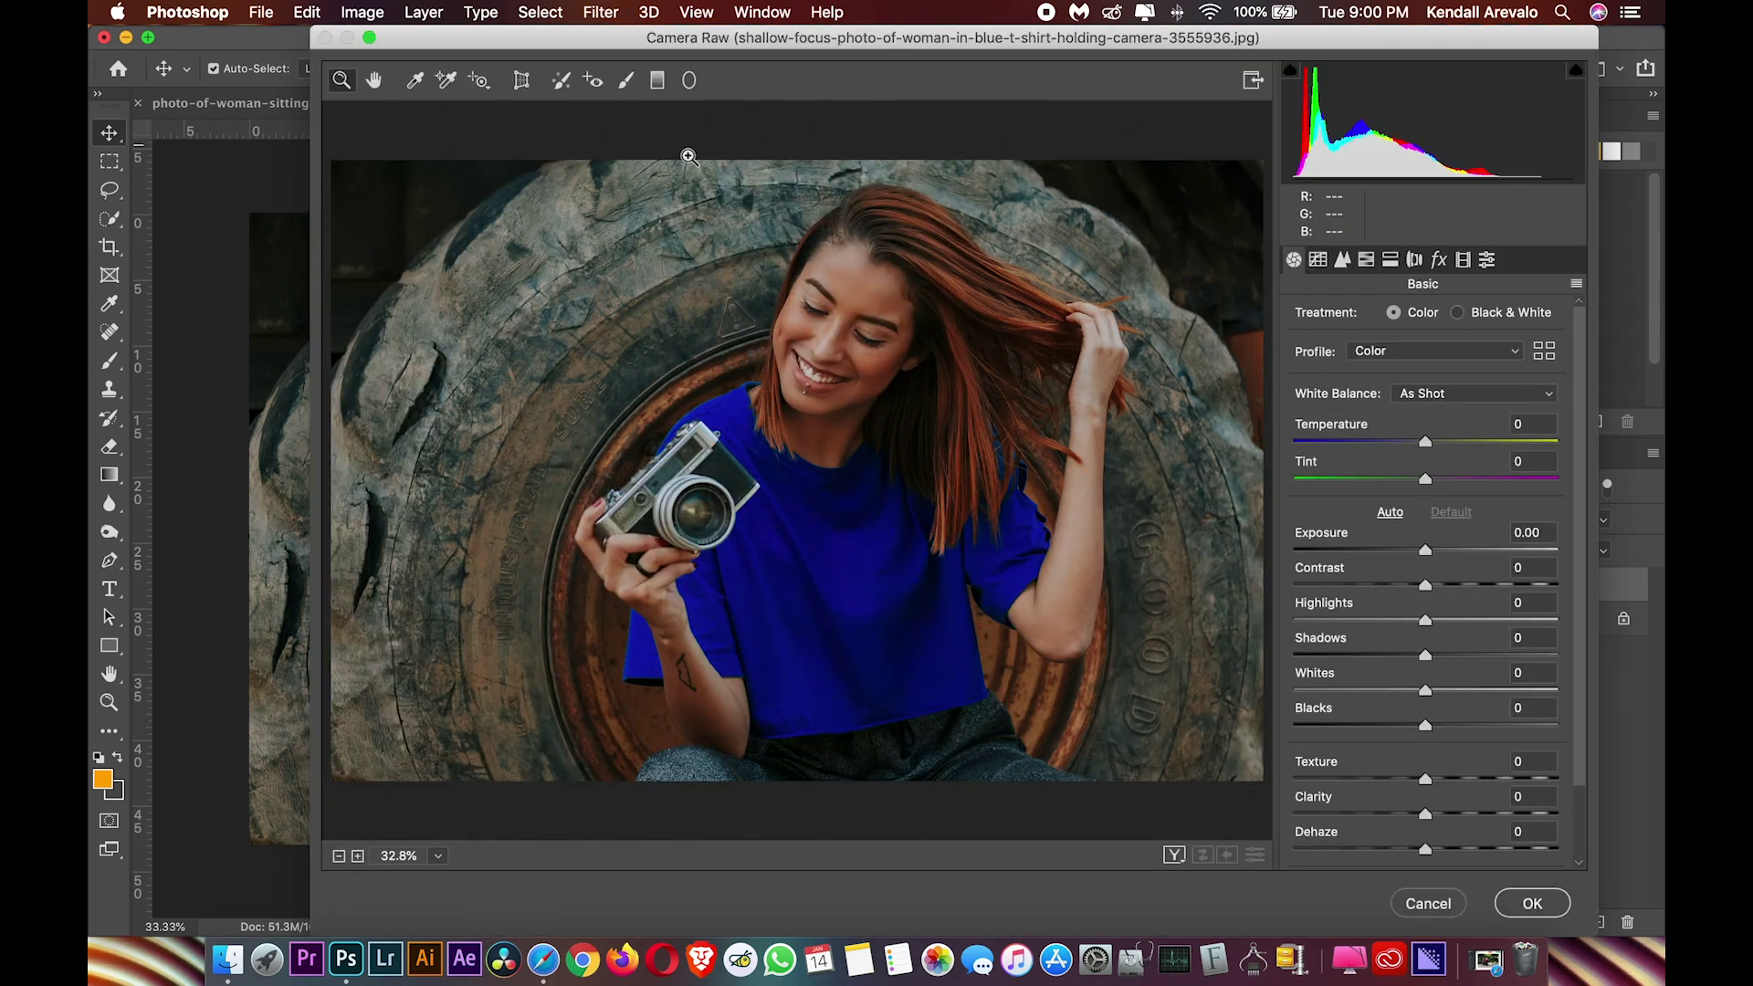
click(1576, 284)
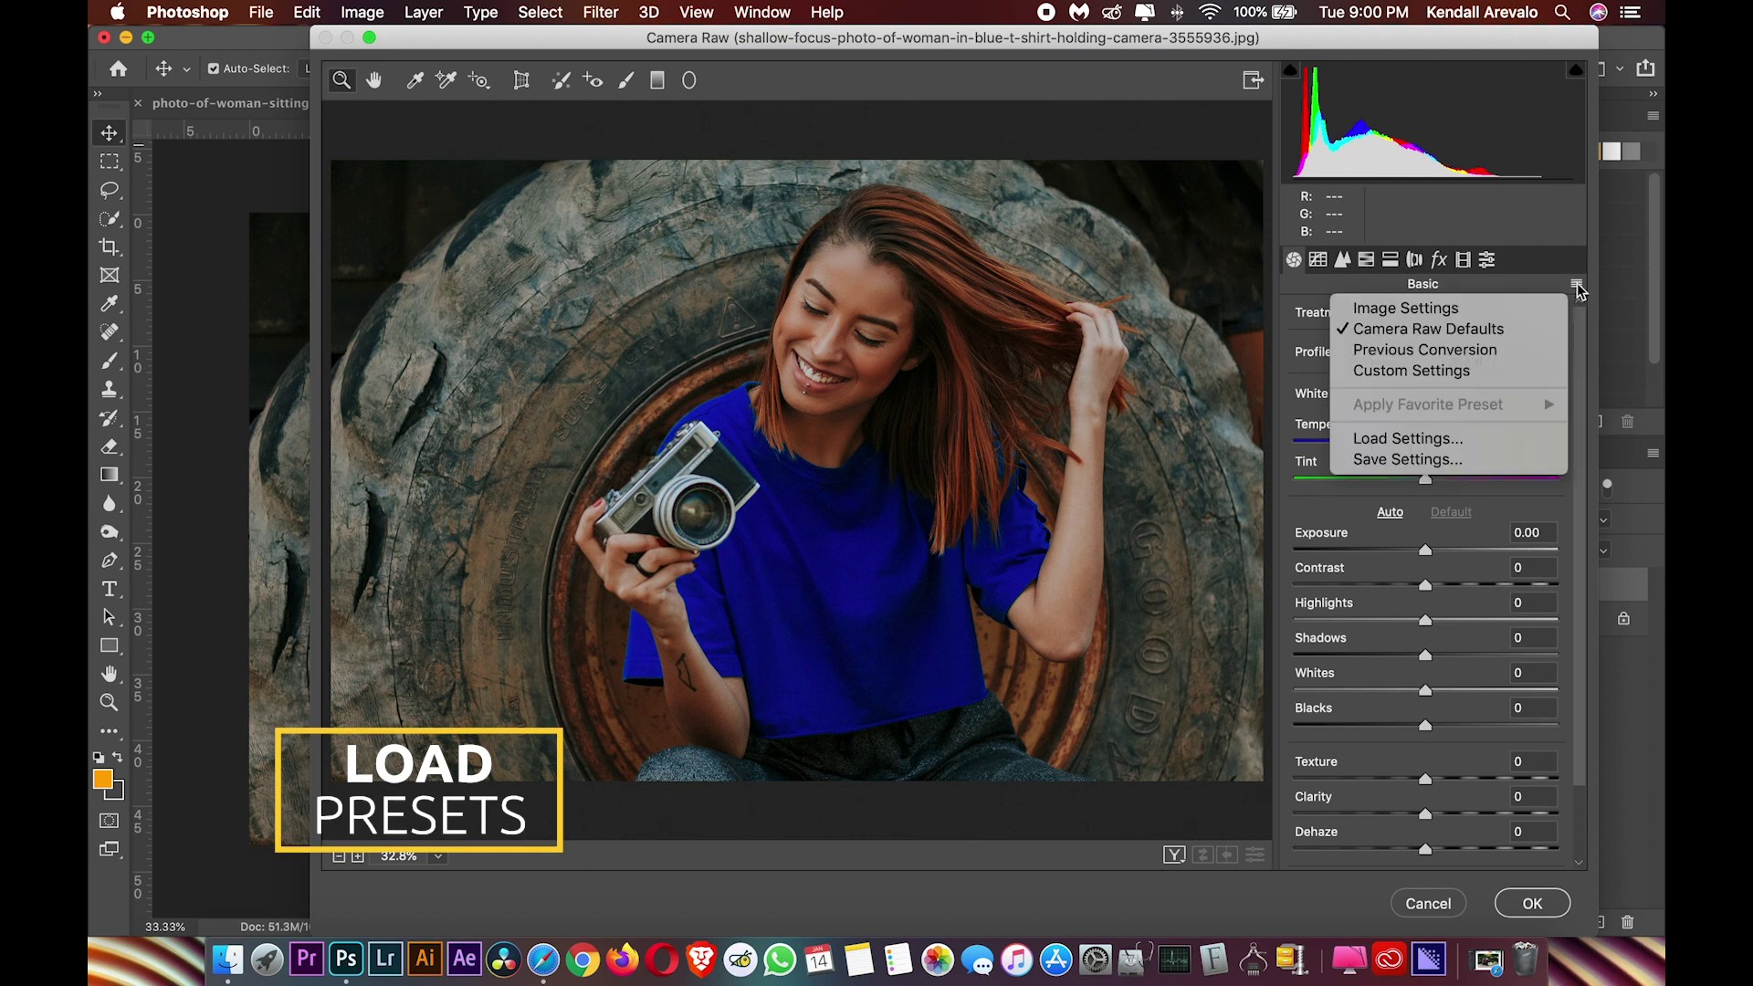
click(1431, 441)
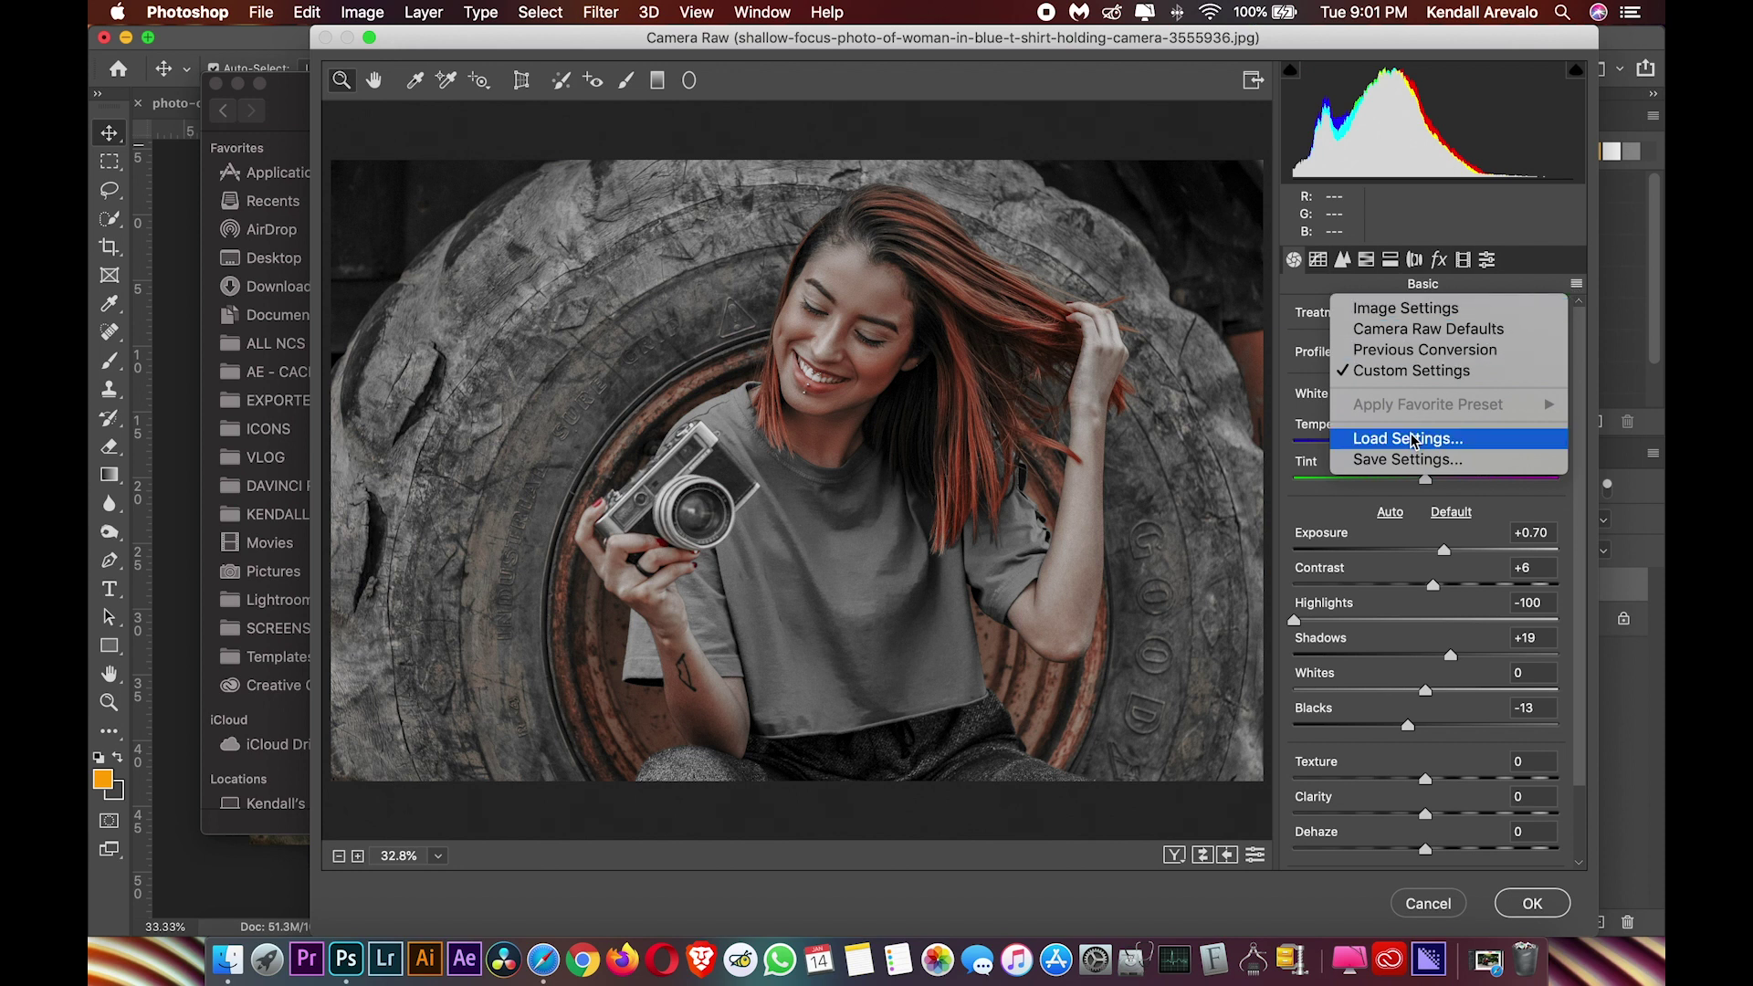
click(1415, 440)
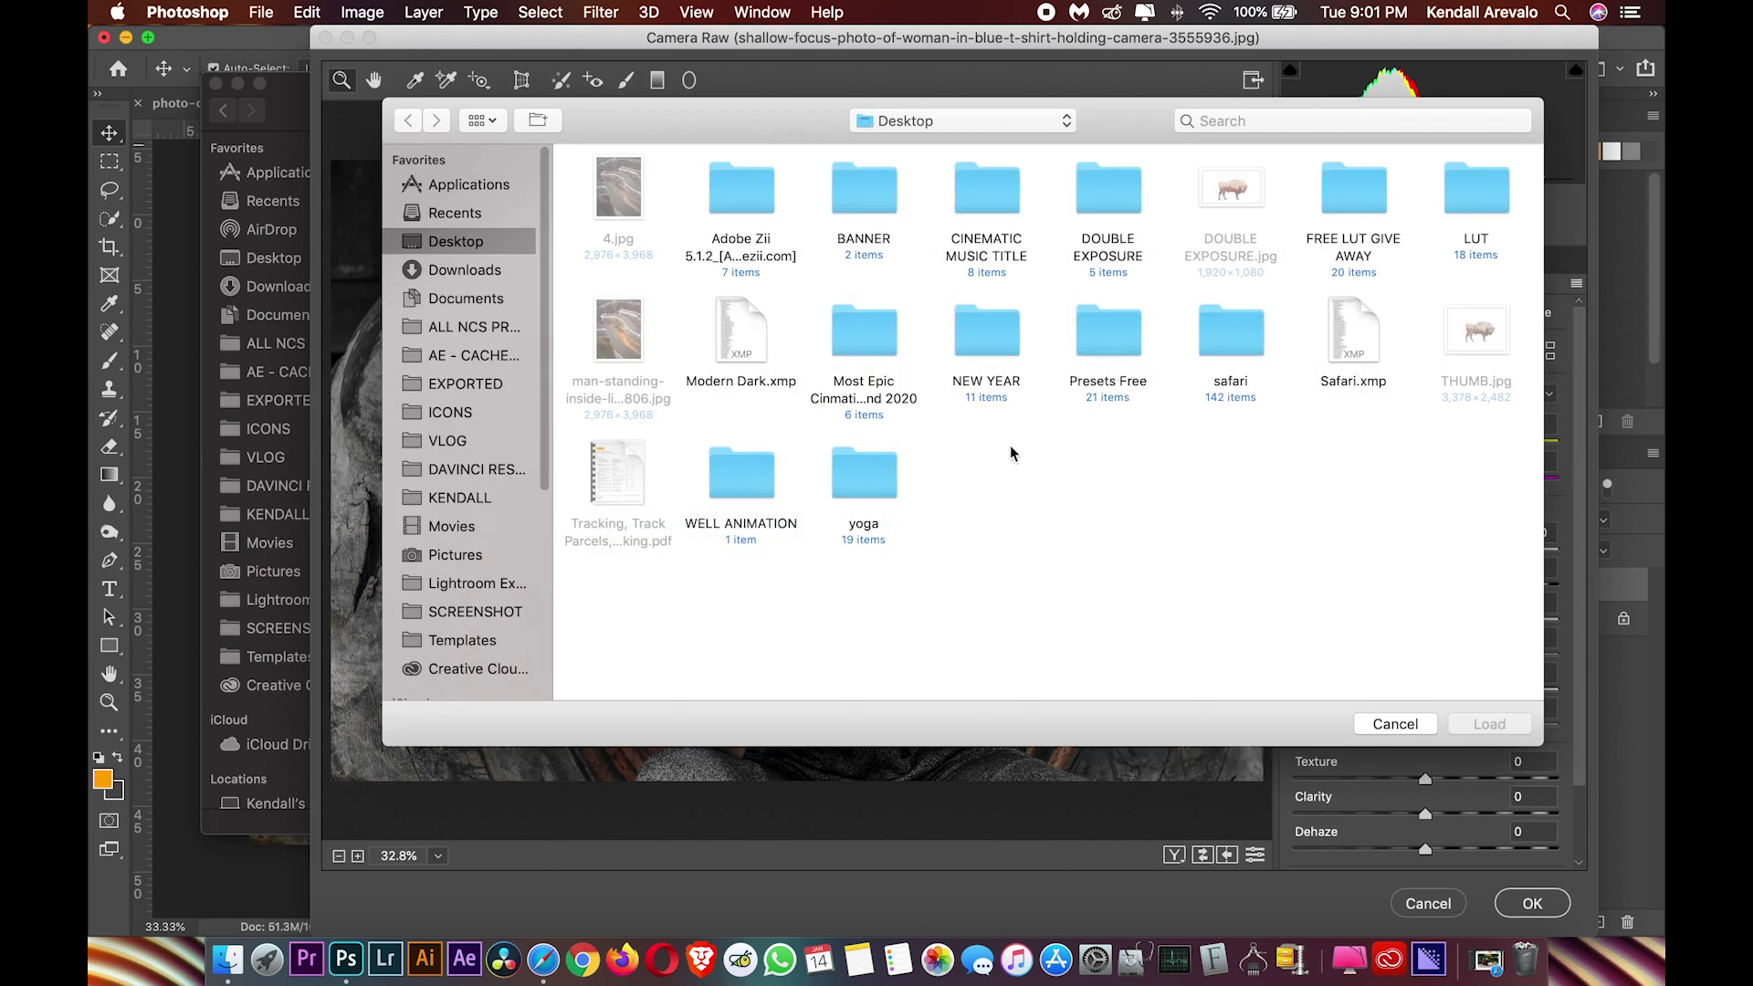
click(1112, 339)
double_click(1114, 340)
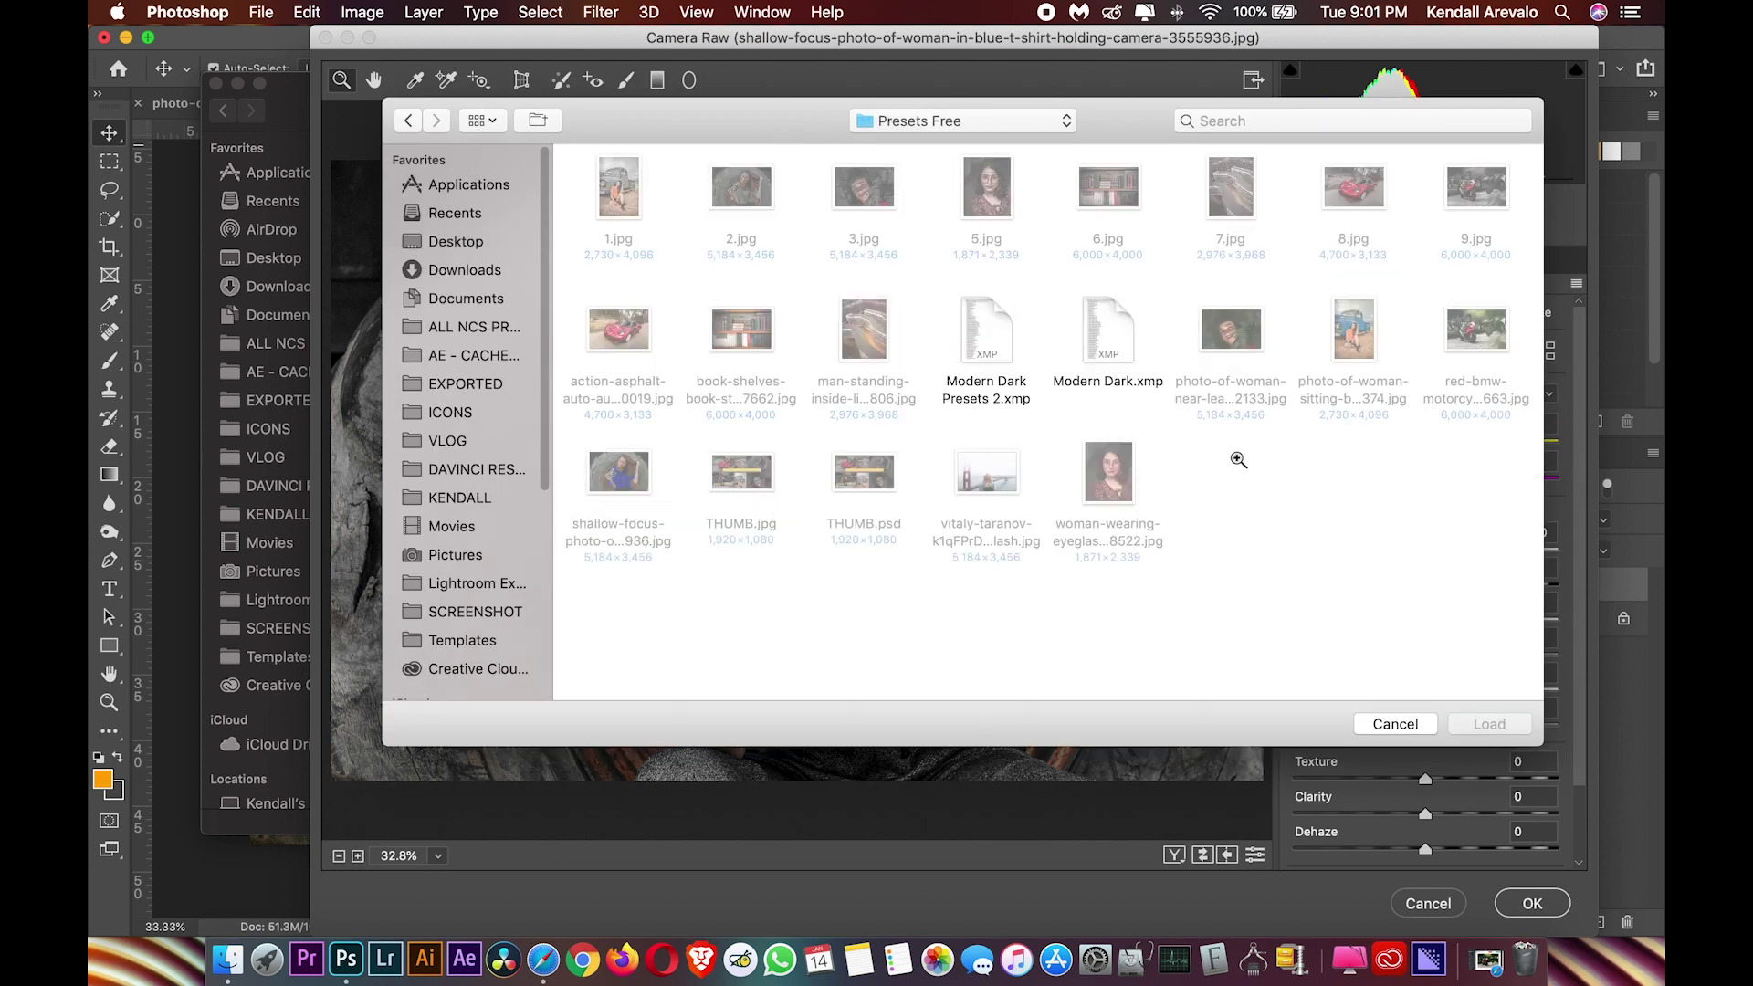
click(987, 335)
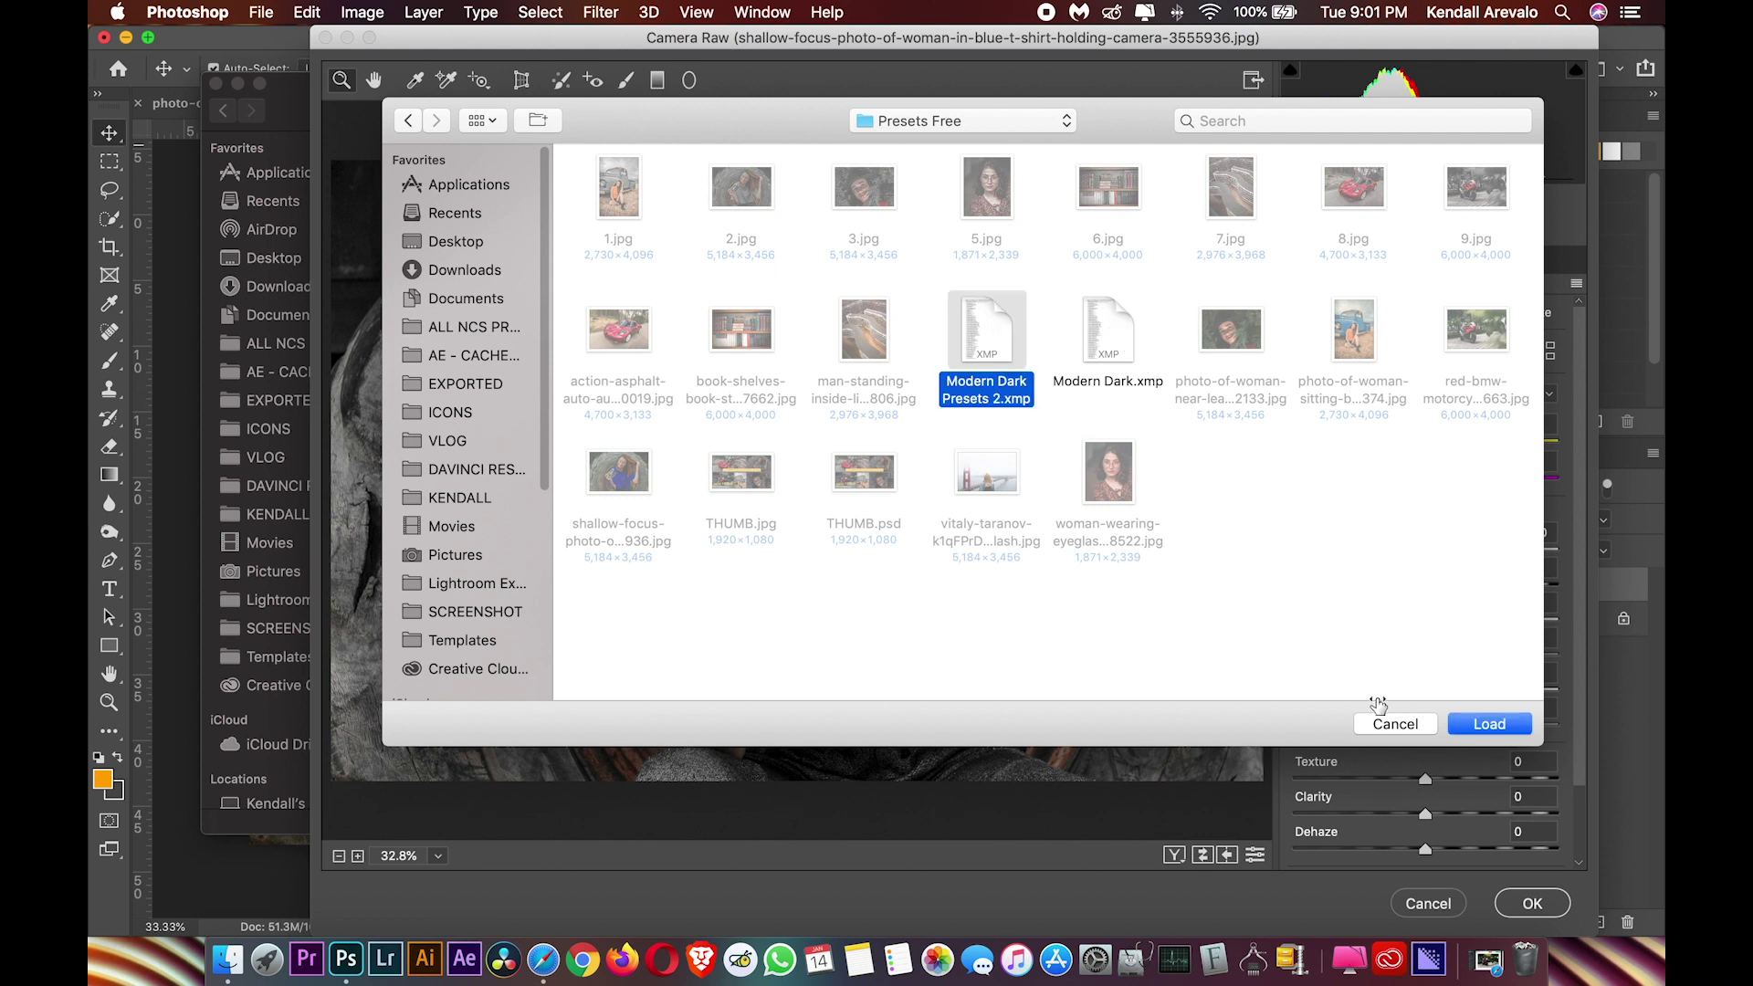
click(1478, 725)
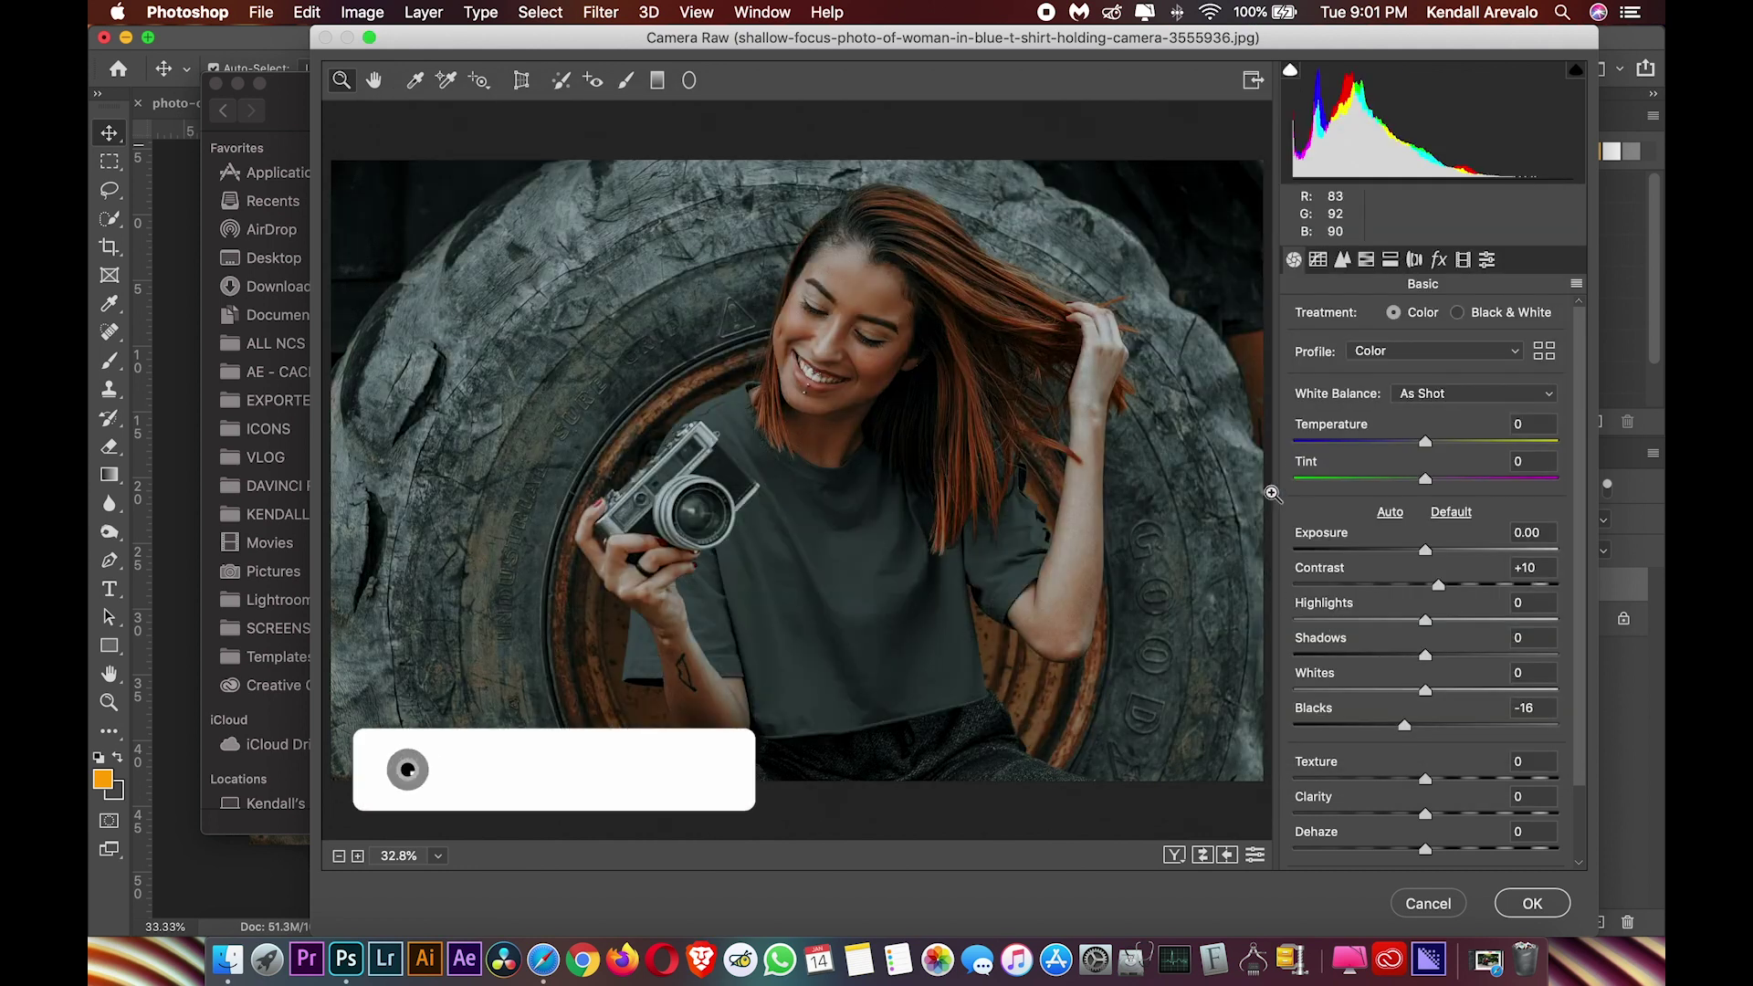
Raise the camera photo's Exposure to +0.35 and lower Oranges saturation to -23 in HSL
drag(1426, 551, 1434, 551)
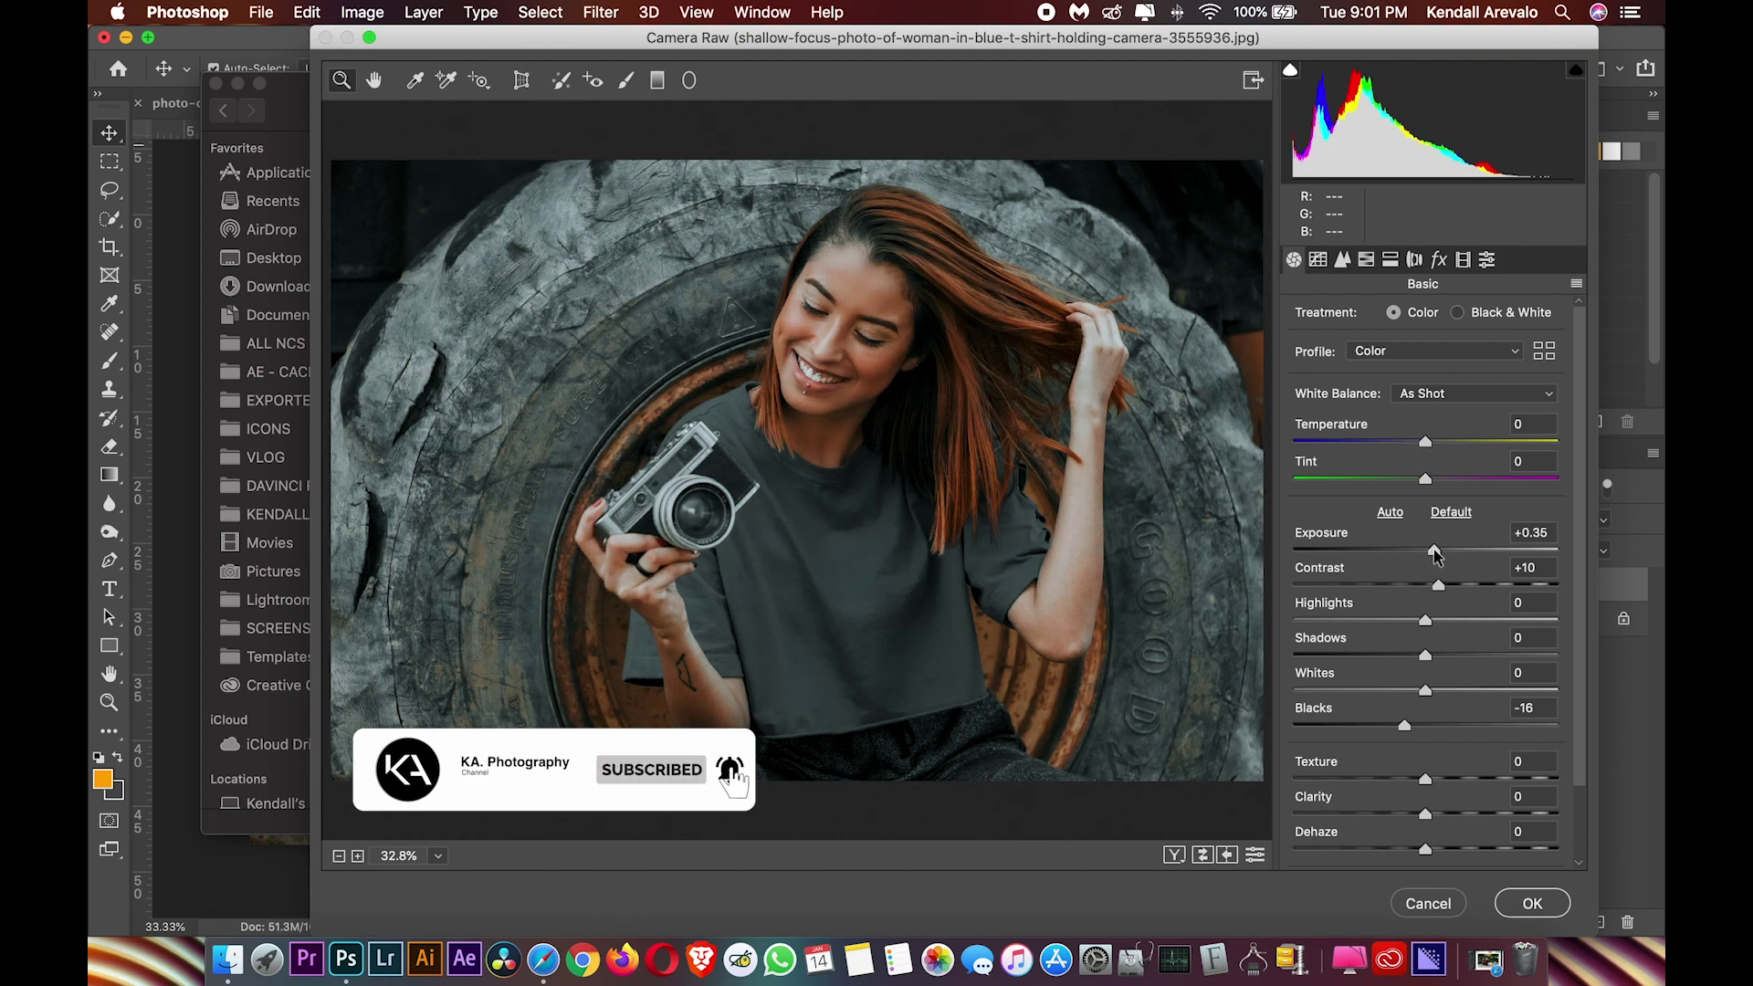
click(1434, 552)
click(1367, 259)
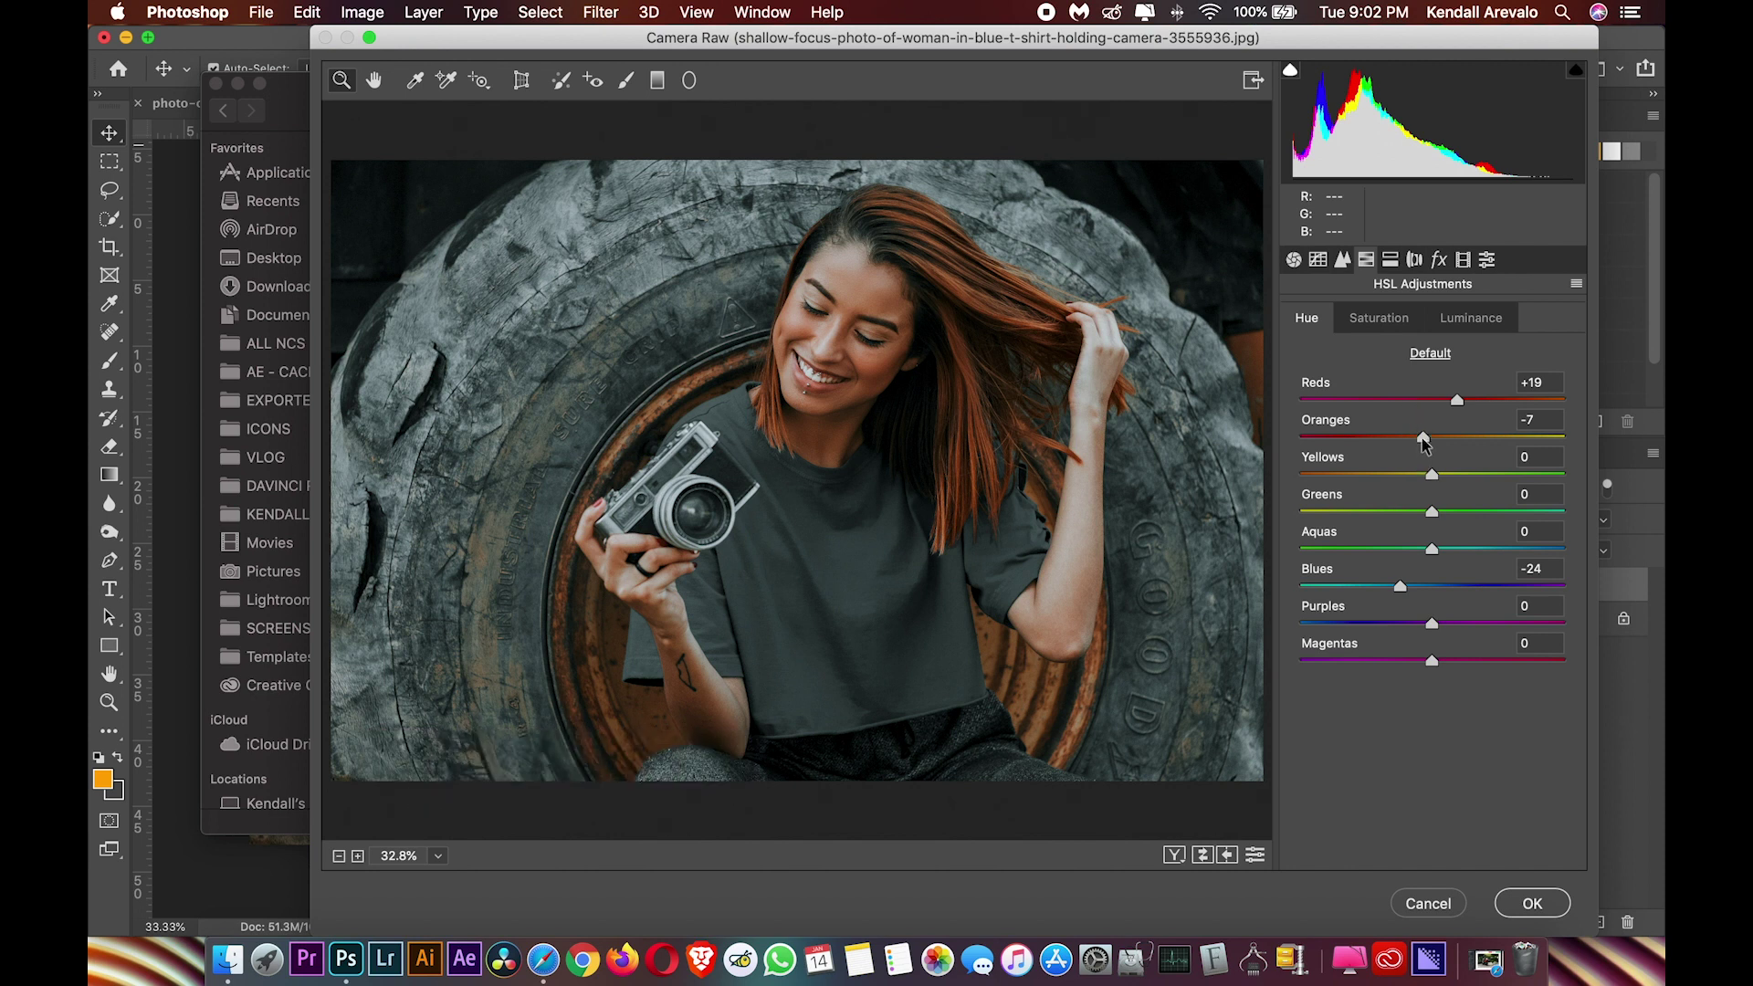
click(1378, 319)
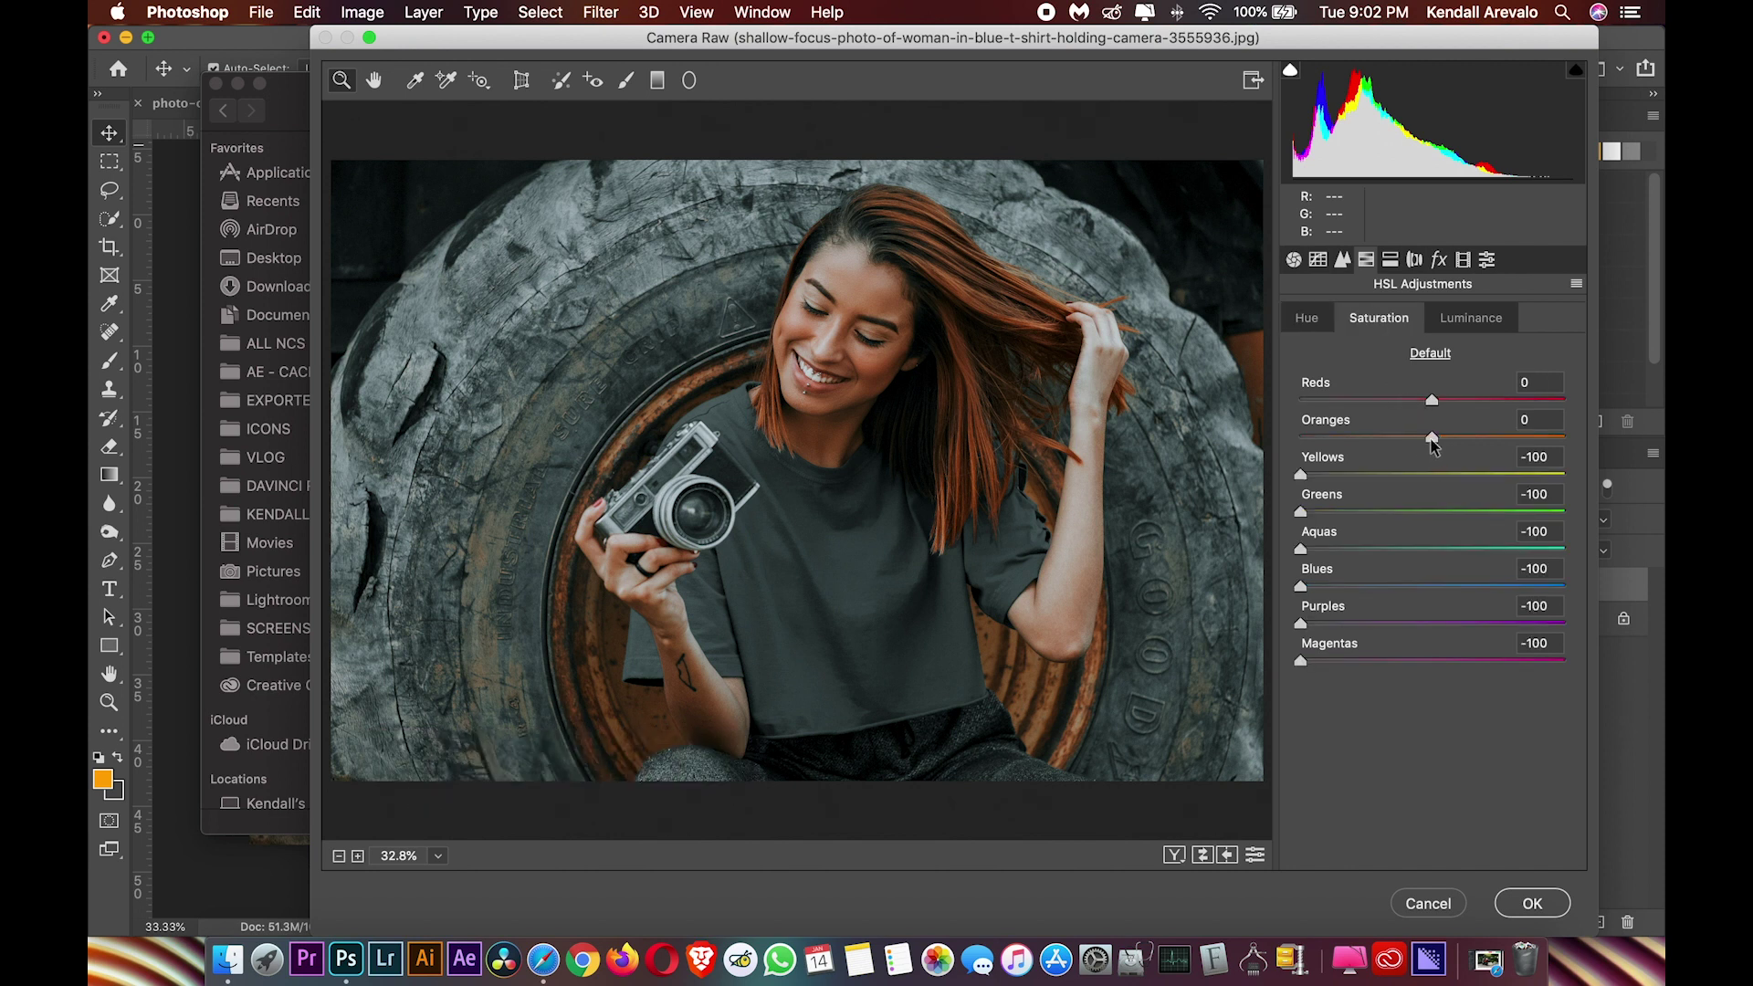
drag(1412, 443, 1402, 445)
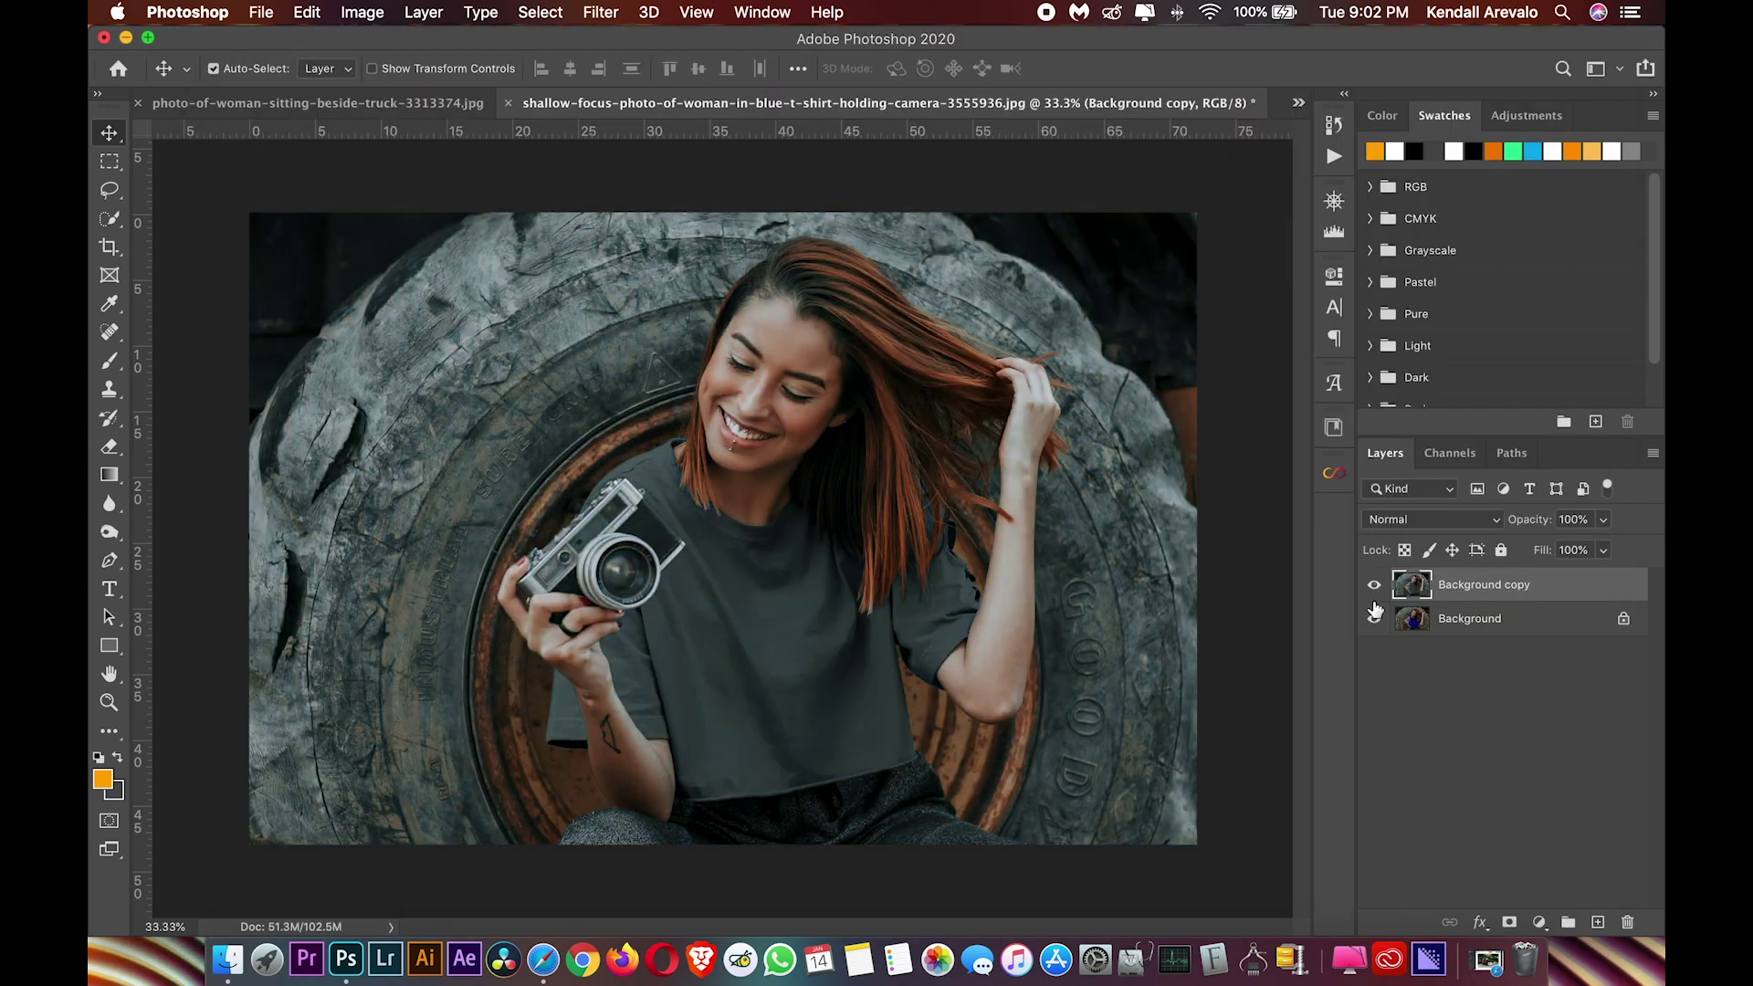
click(1375, 587)
click(1375, 587)
click(1454, 687)
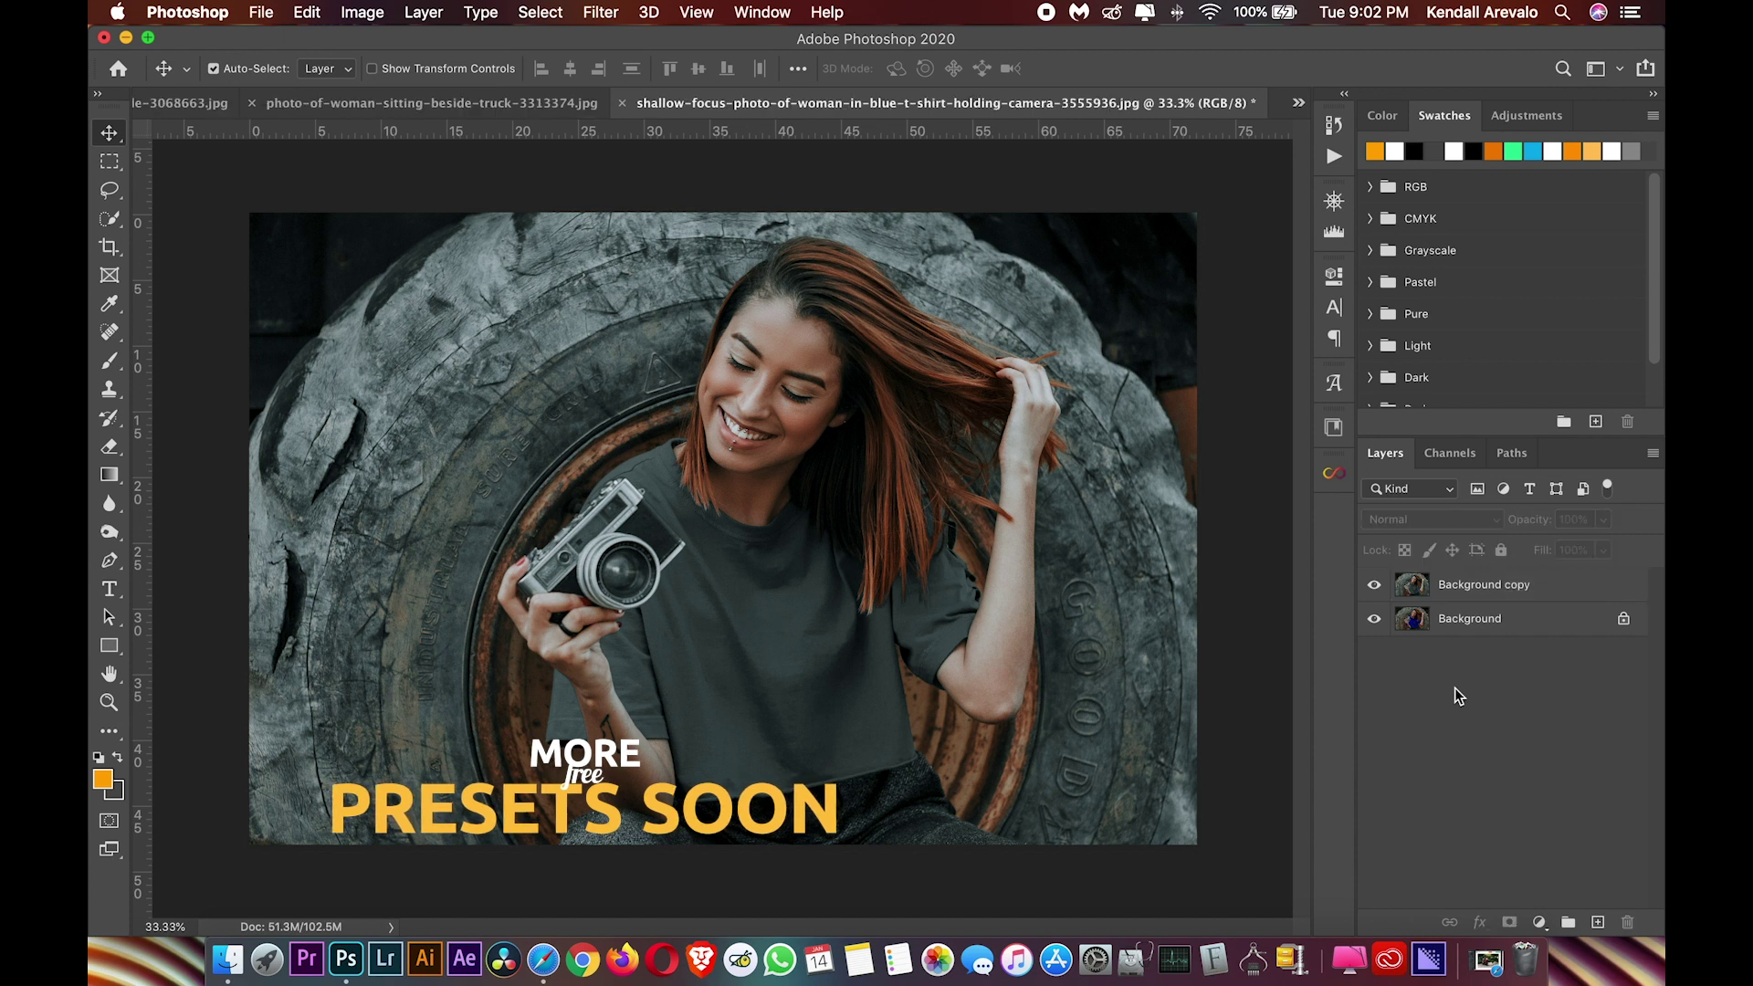
click(1480, 587)
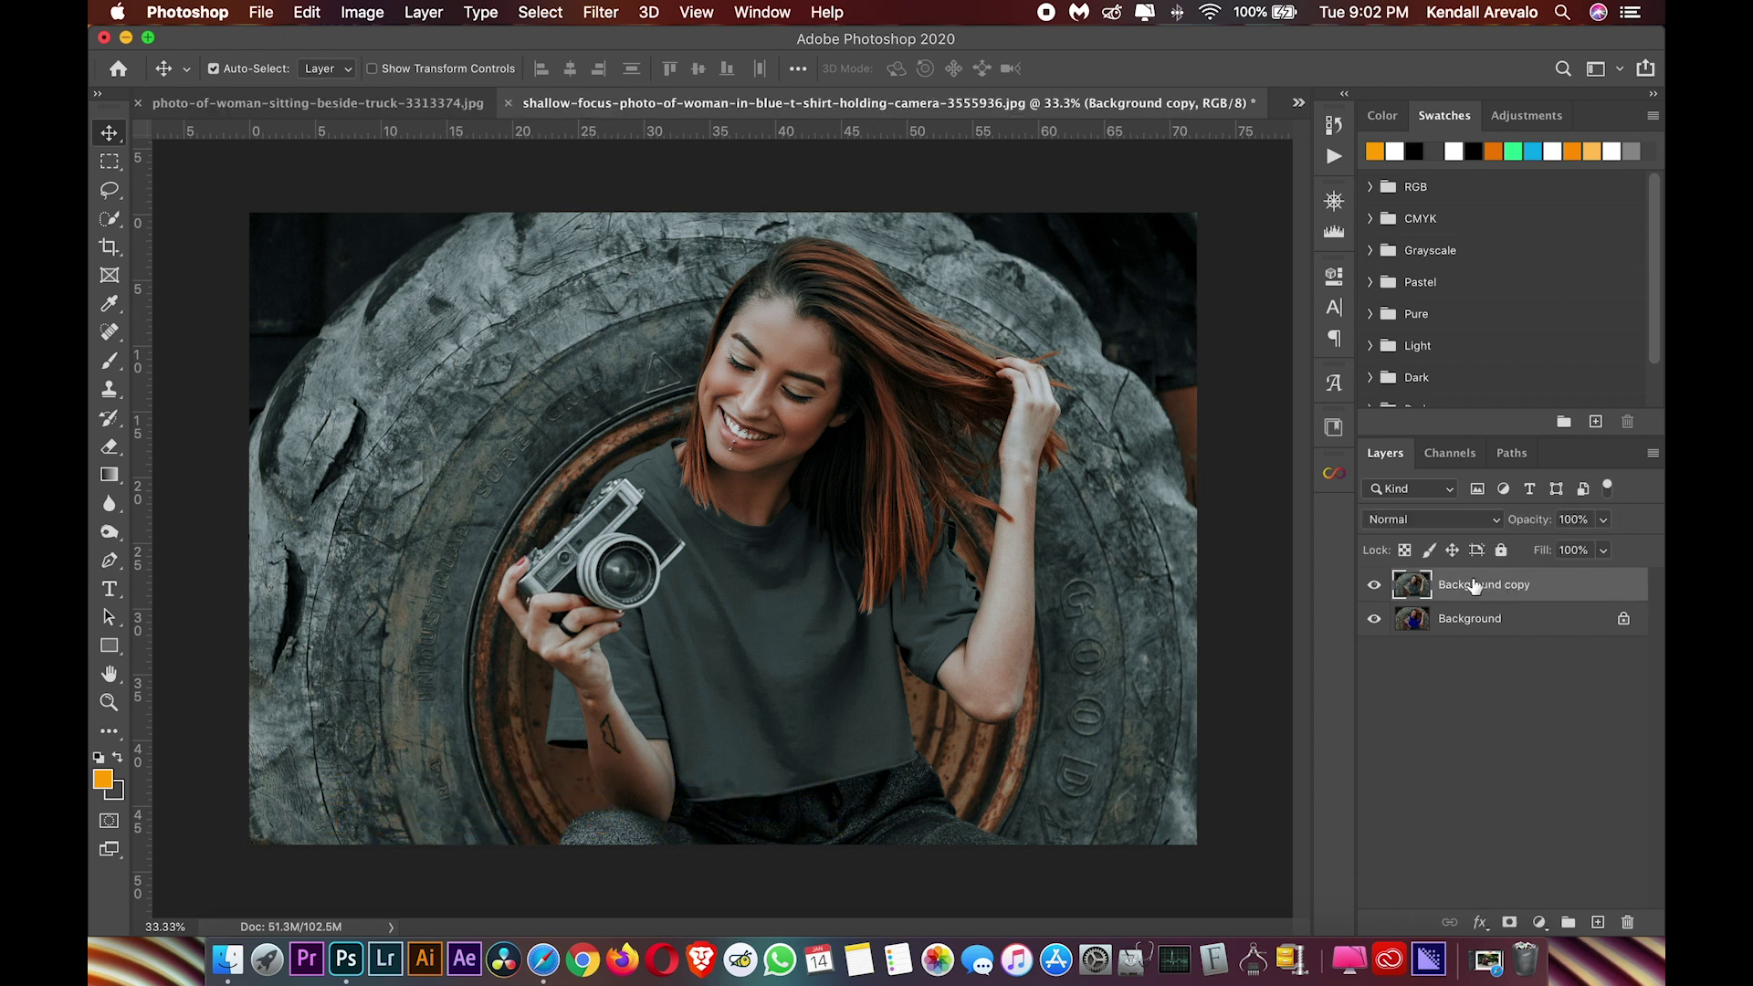